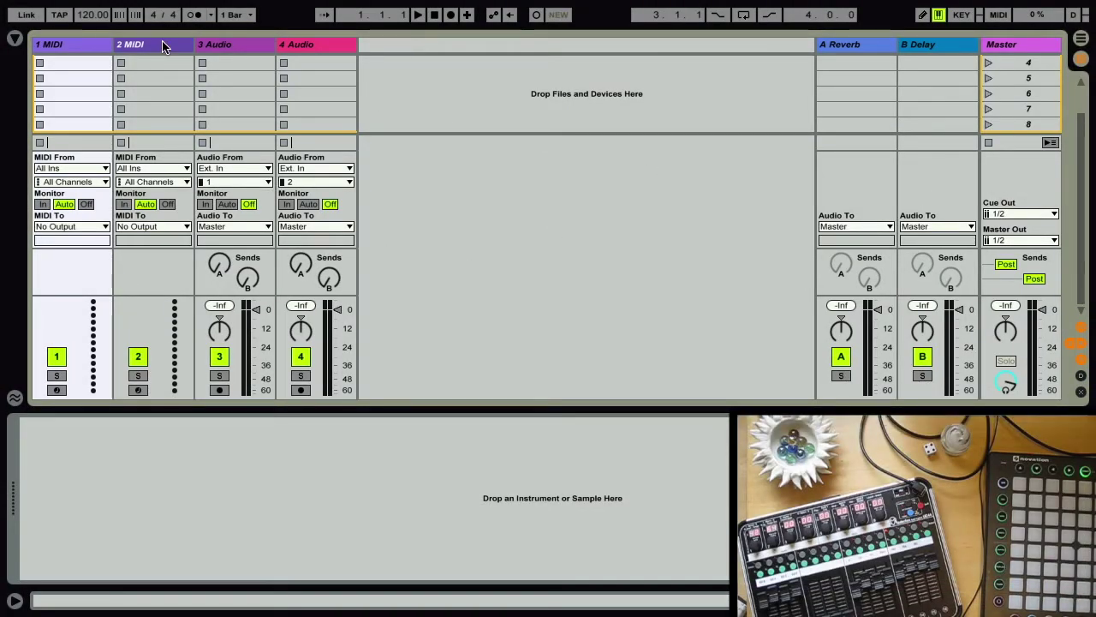
# - Delete the two audio tracks, 3 Audio and 4 Audio, from the set
pyautogui.rightClick(236, 49)
pyautogui.click(260, 93)
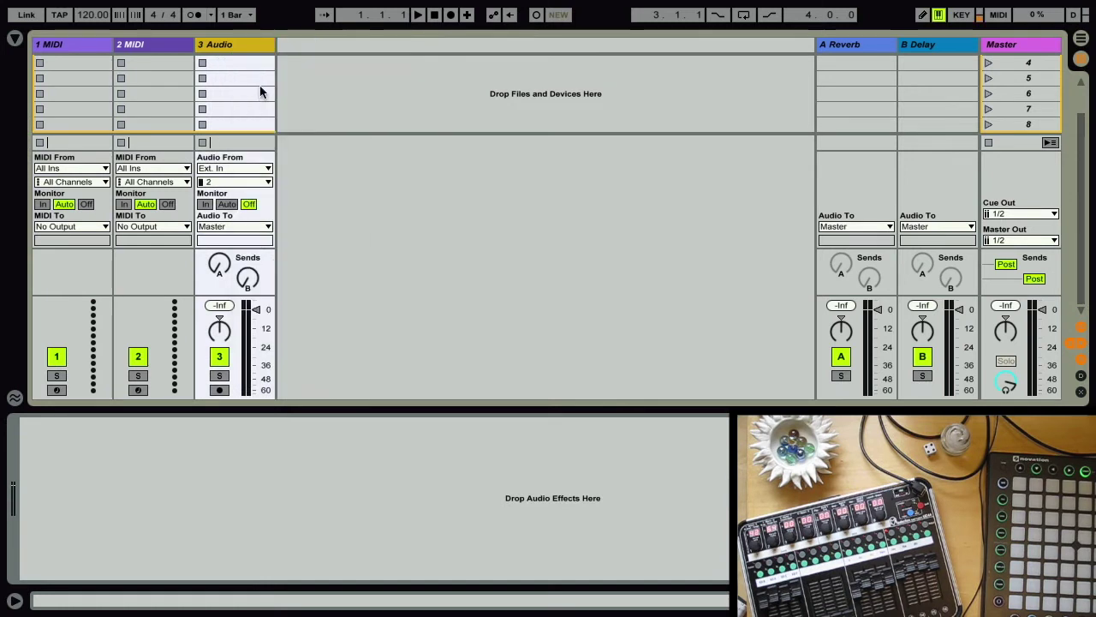
pyautogui.rightClick(254, 53)
pyautogui.click(261, 93)
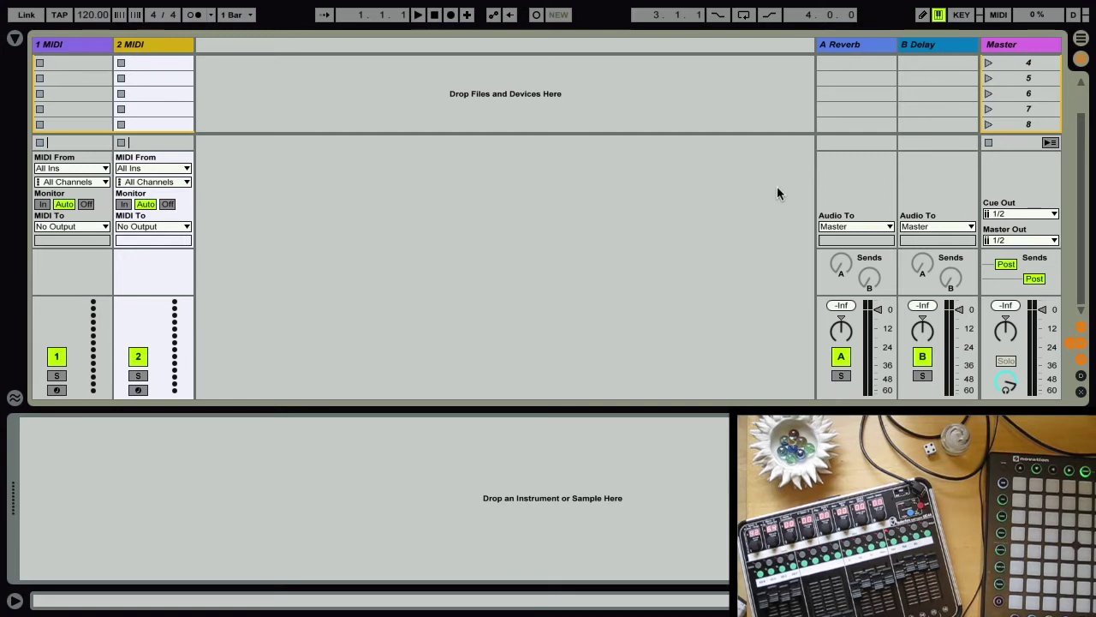
# - Insert four new return tracks, C to F, after the Reverb and Delay returns
pyautogui.scroll(1, 777, 194)
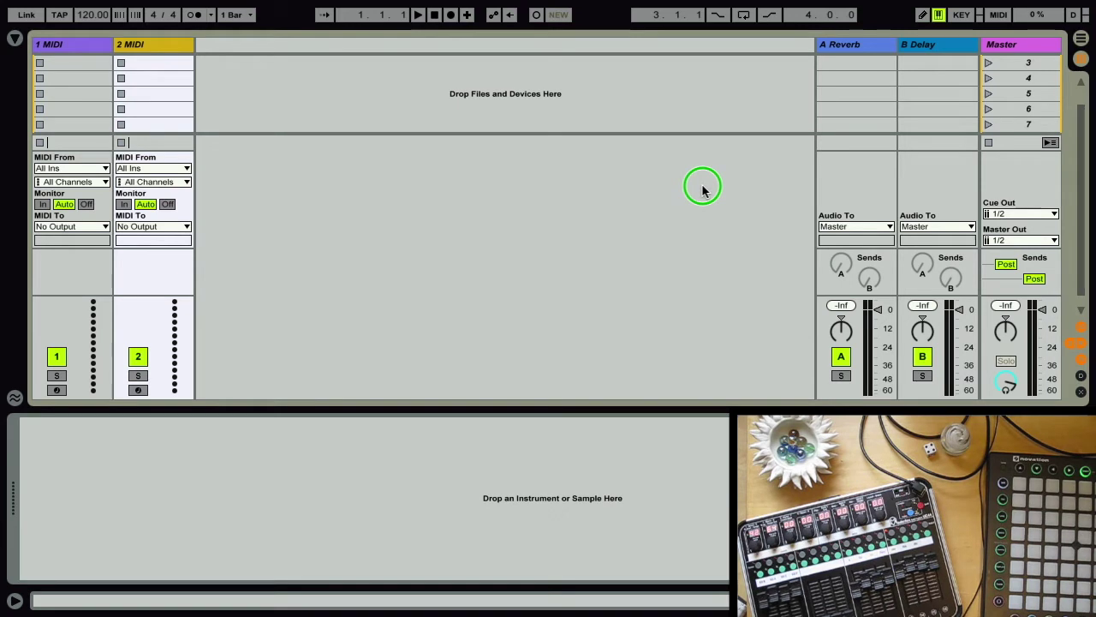
pyautogui.click(839, 420)
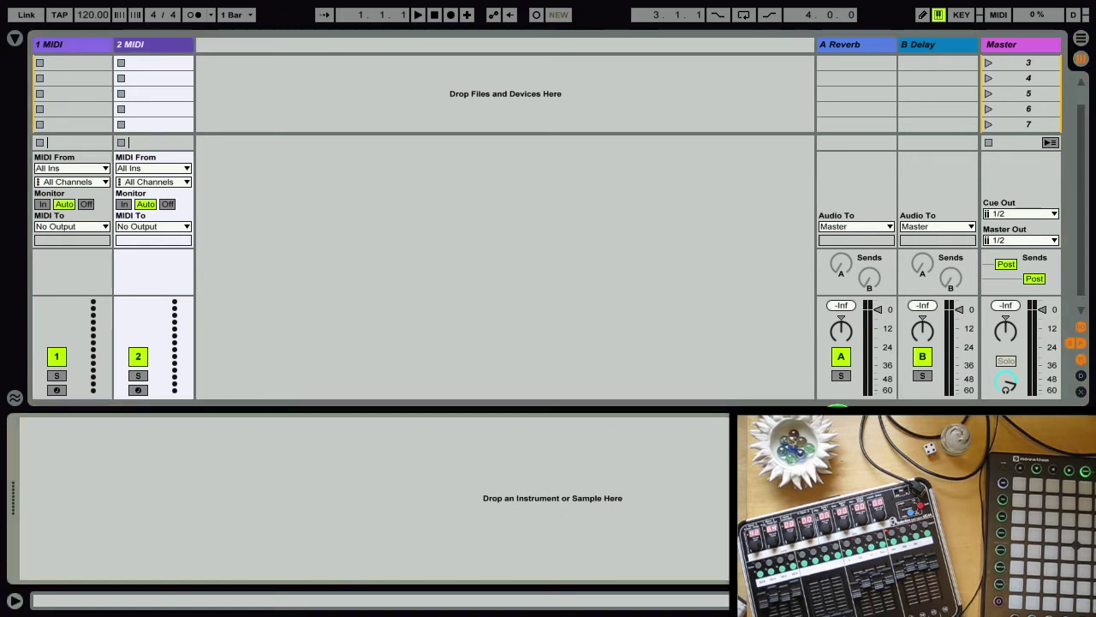
pyautogui.rightClick(692, 109)
pyautogui.click(738, 132)
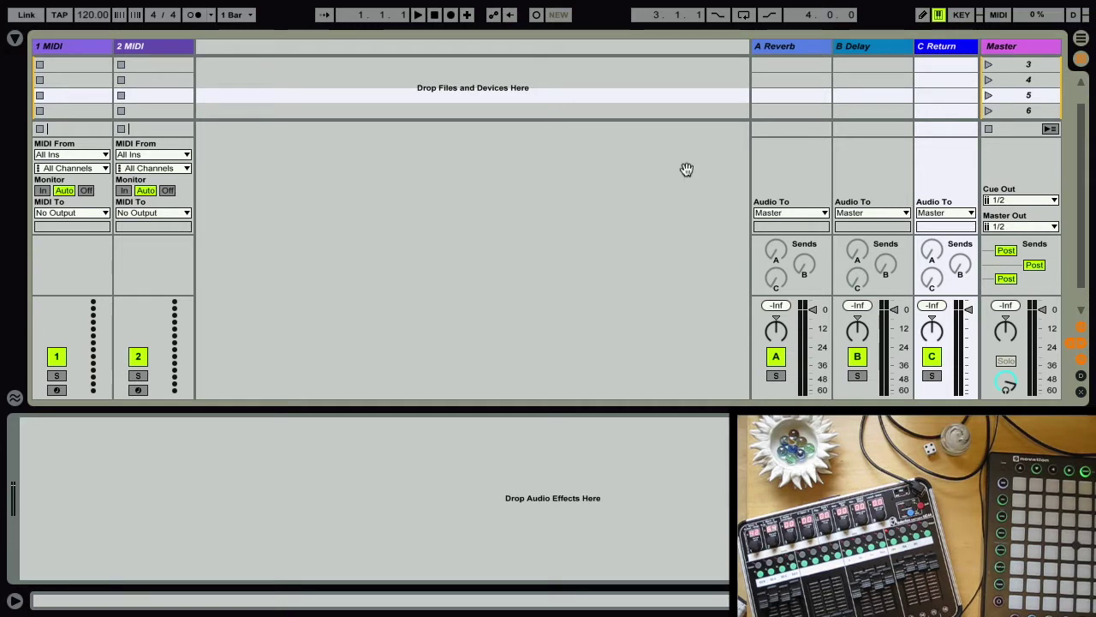
pyautogui.hotkey('ctrl', 'alt', 't')
pyautogui.hotkey('ctrl', 'alt', 't')
pyautogui.hotkey('ctrl', 'alt', 't')
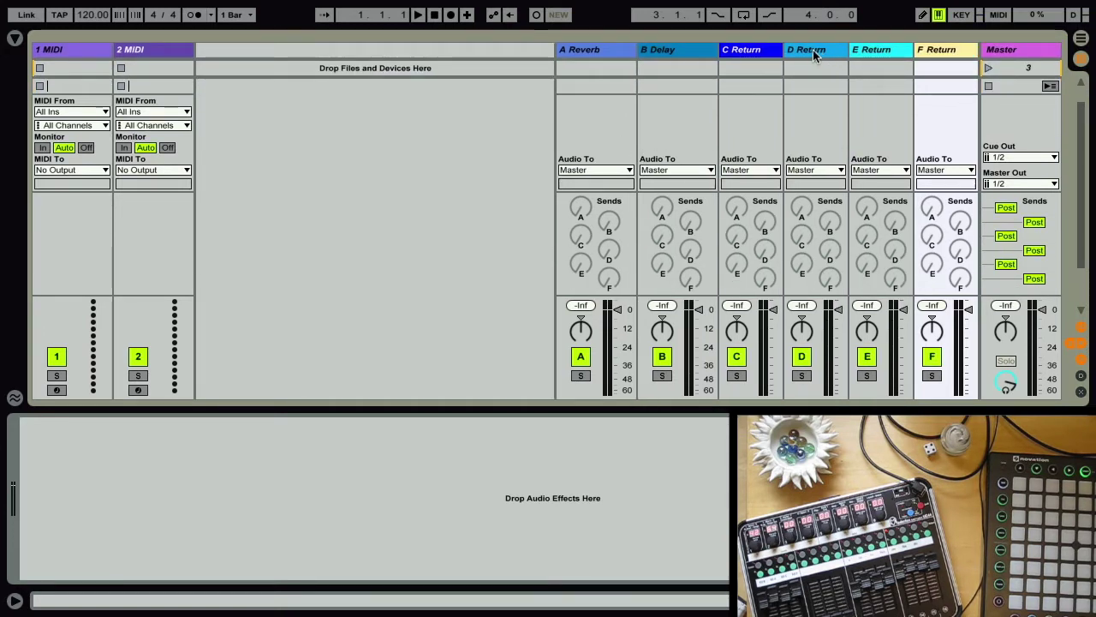
# - Rename return tracks C, D, E and F as Kicks, Snares, Hats and Perc
pyautogui.click(759, 55)
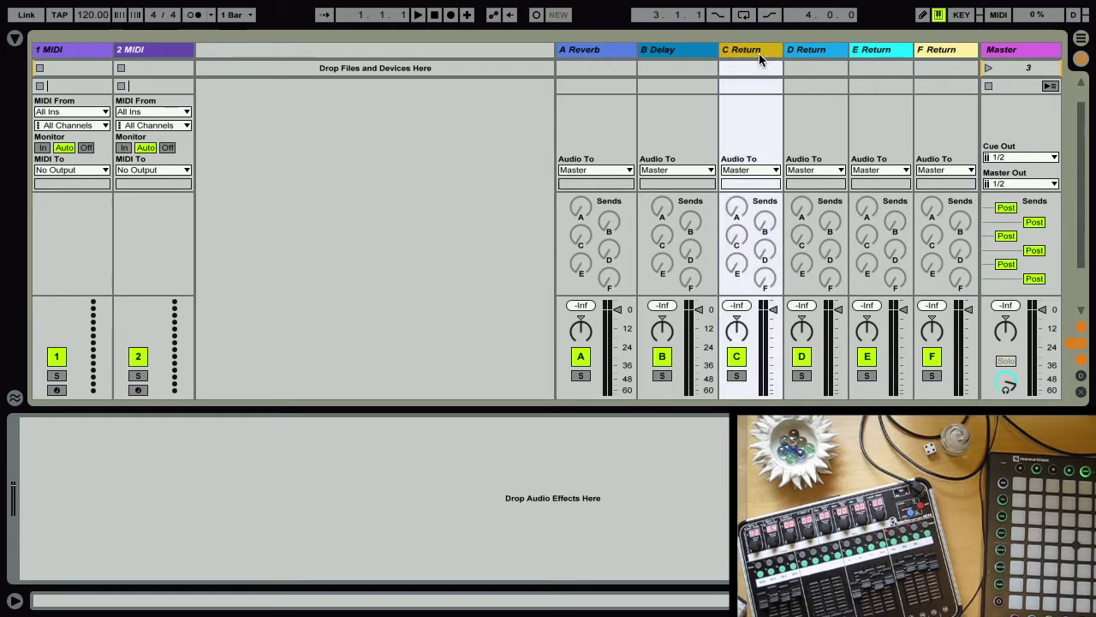
pyautogui.write('Kicks')
pyautogui.press('Tab')
pyautogui.write('Snares')
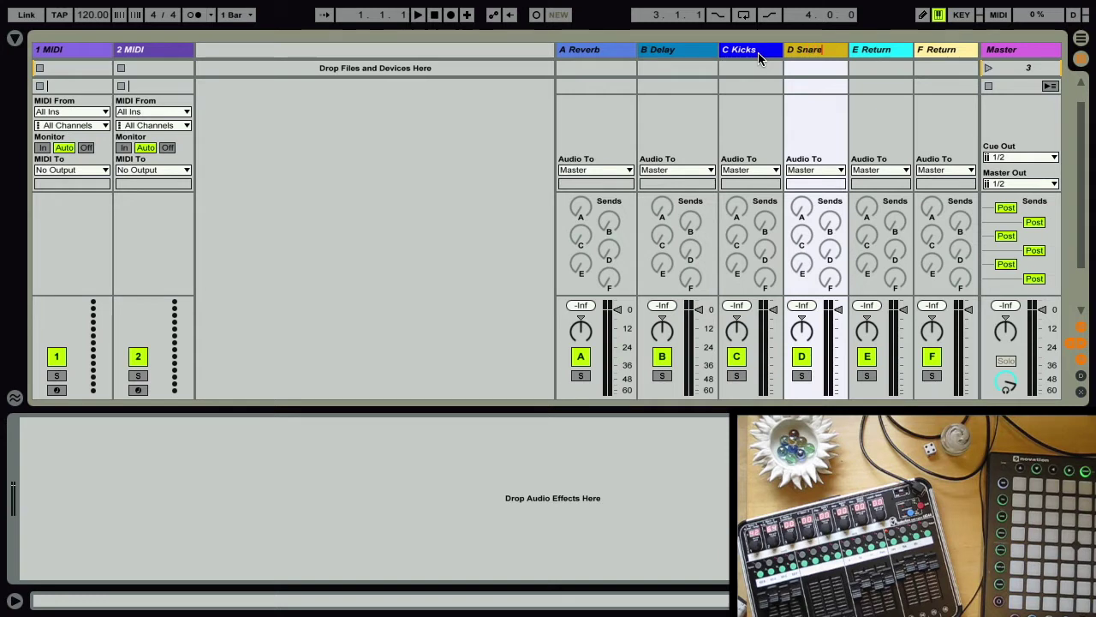
pyautogui.press('Tab')
pyautogui.write('Hats')
pyautogui.press('Tab')
pyautogui.write('F')
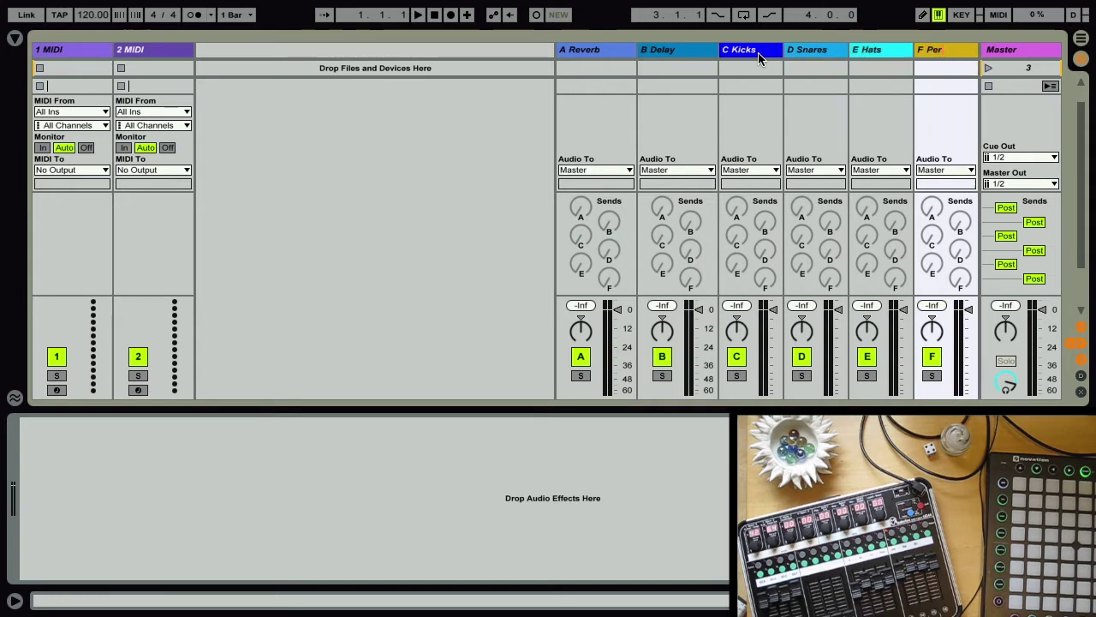
# - Color the Kicks return brown-orange, Snares khaki, Hats lime green and Perc yellow
pyautogui.rightClick(763, 53)
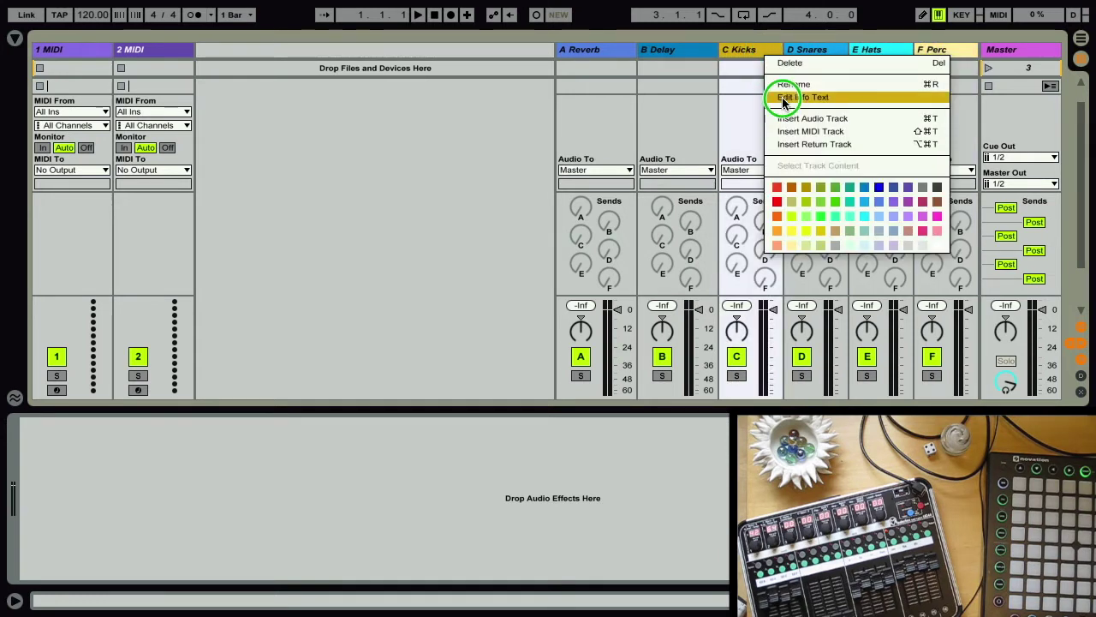
pyautogui.click(789, 186)
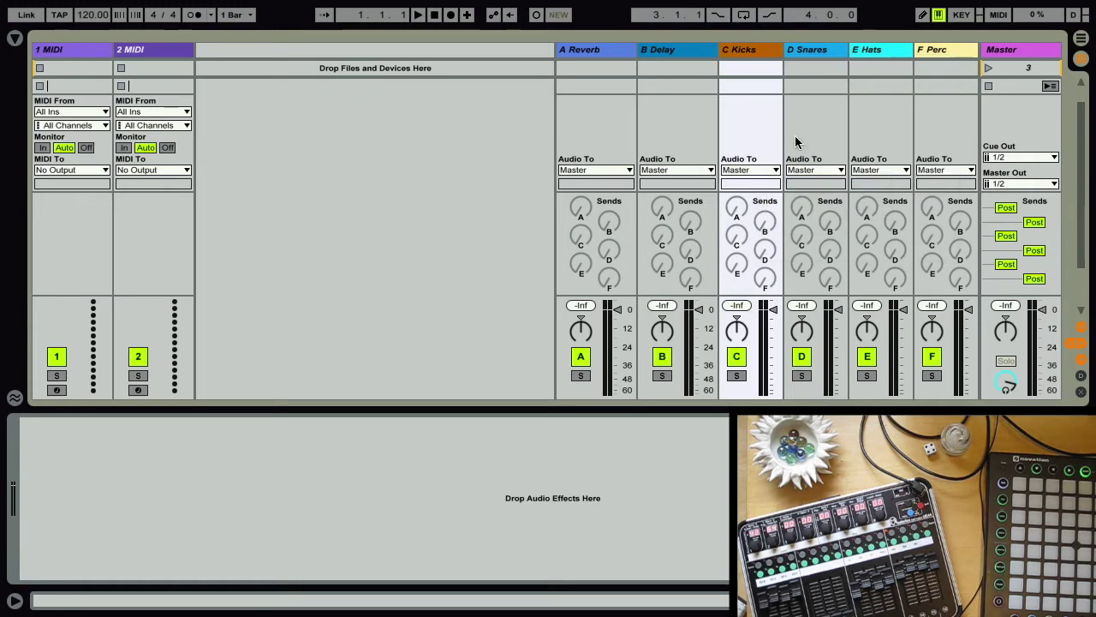
pyautogui.rightClick(824, 53)
pyautogui.click(848, 197)
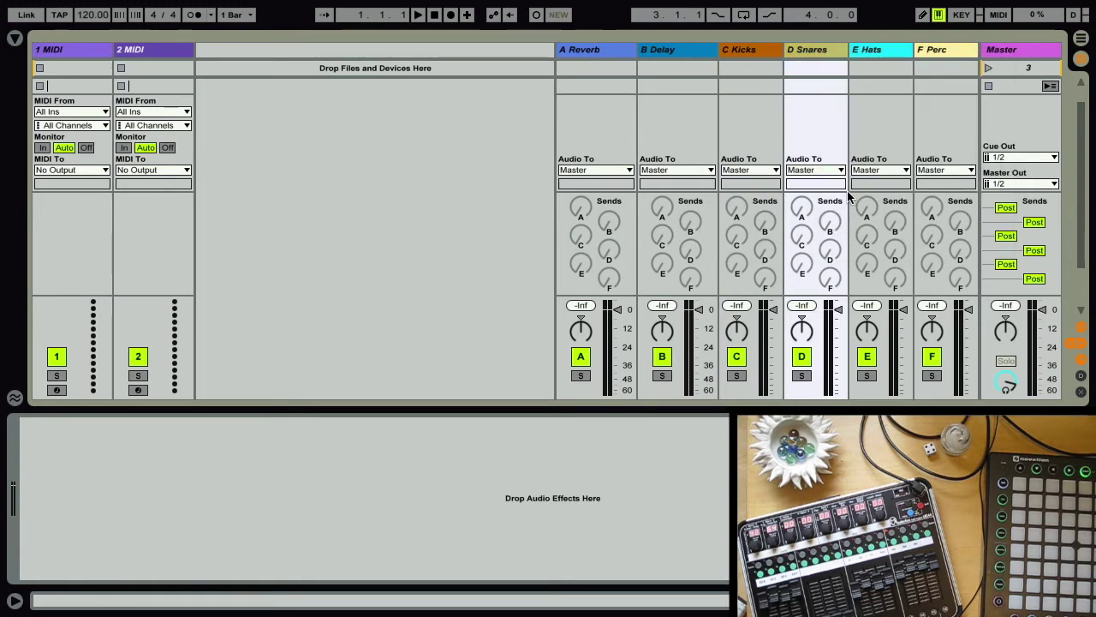
pyautogui.rightClick(887, 60)
pyautogui.click(921, 221)
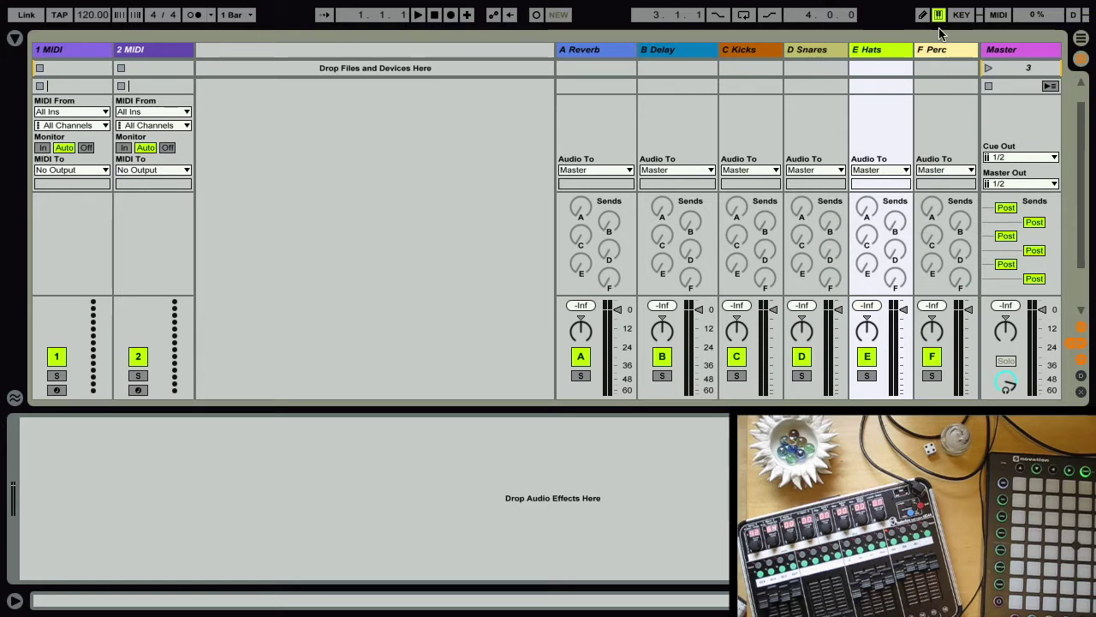
pyautogui.rightClick(950, 55)
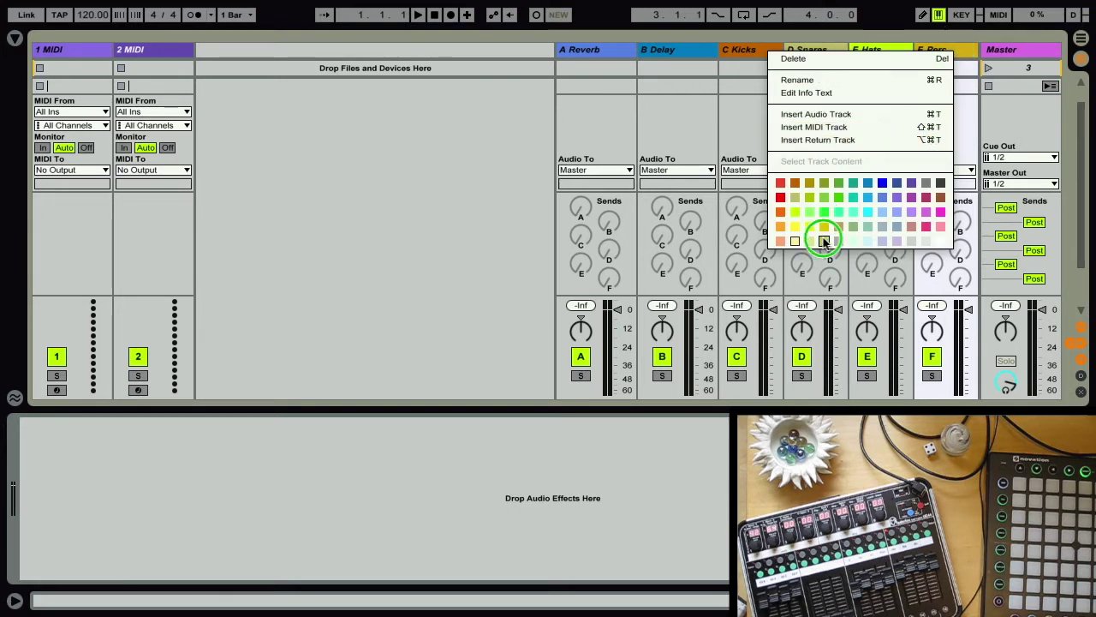
pyautogui.click(795, 227)
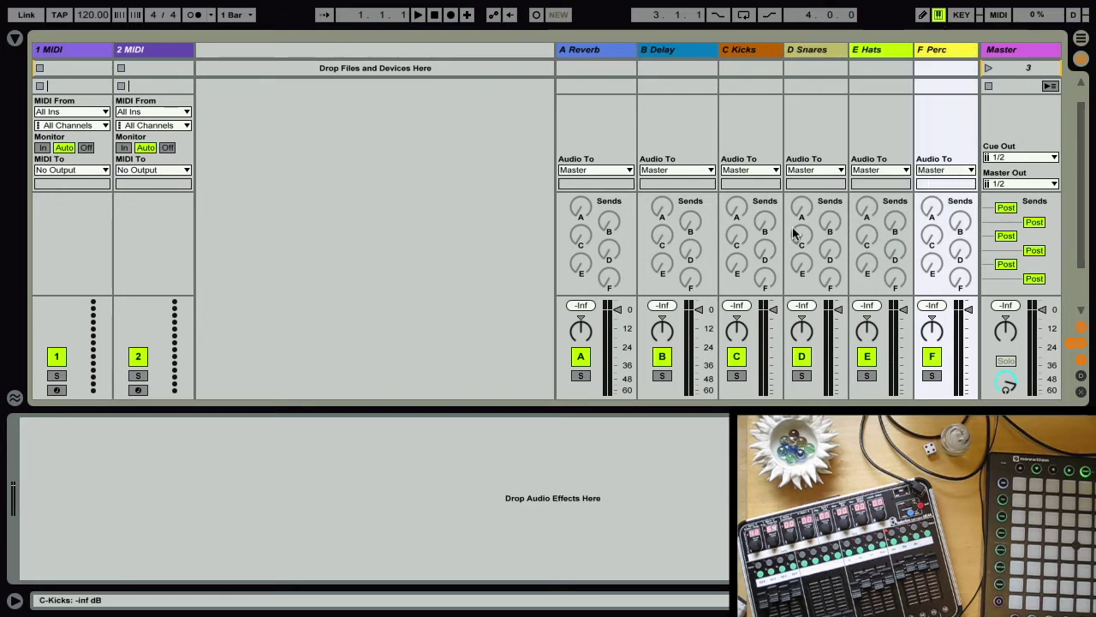
# - Enable sends A and B on the Kicks and Snares return tracks
pyautogui.rightClick(734, 209)
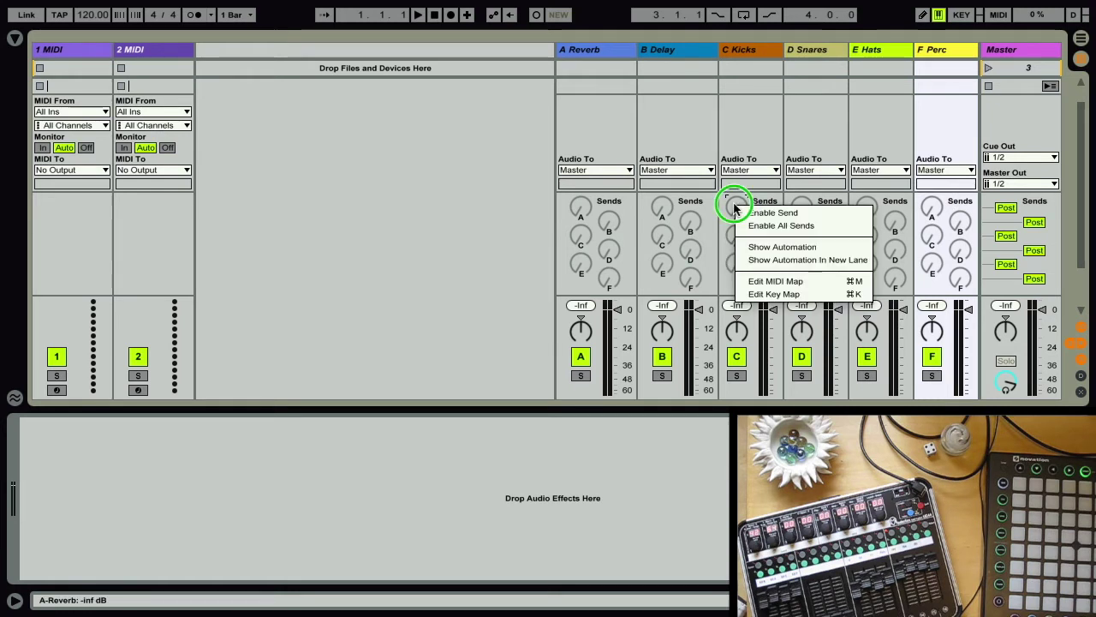
pyautogui.click(738, 214)
pyautogui.rightClick(765, 222)
pyautogui.click(773, 229)
pyautogui.rightClick(803, 211)
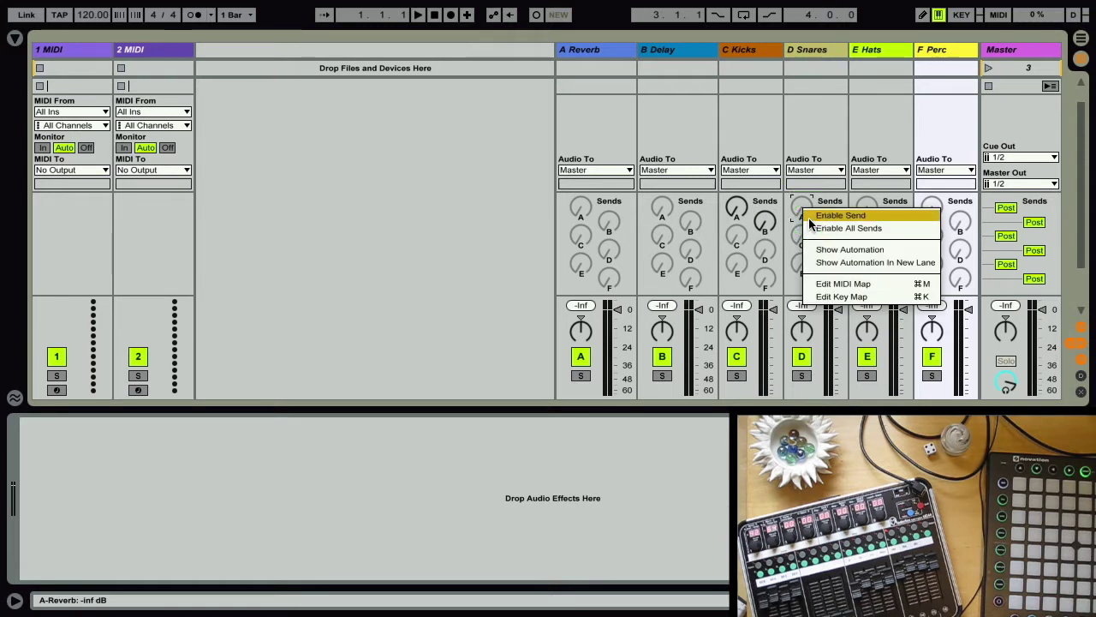
pyautogui.click(810, 217)
pyautogui.rightClick(825, 222)
# - Enable sends A and B on the Hats and Perc return tracks
pyautogui.rightClick(875, 209)
pyautogui.click(891, 214)
pyautogui.rightClick(886, 220)
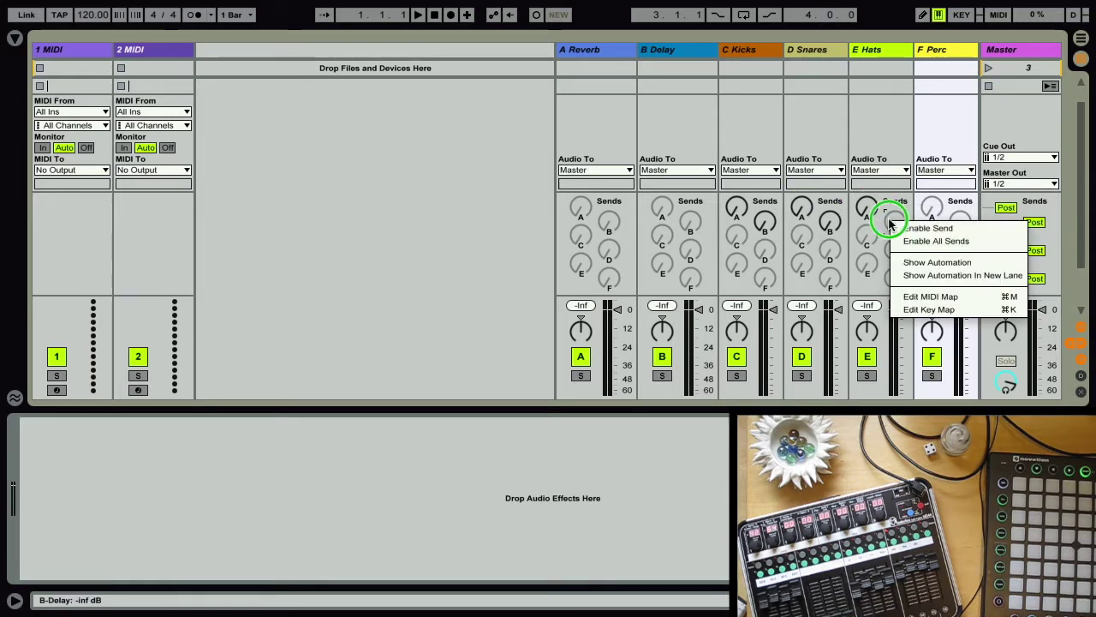
pyautogui.click(901, 226)
pyautogui.rightClick(933, 213)
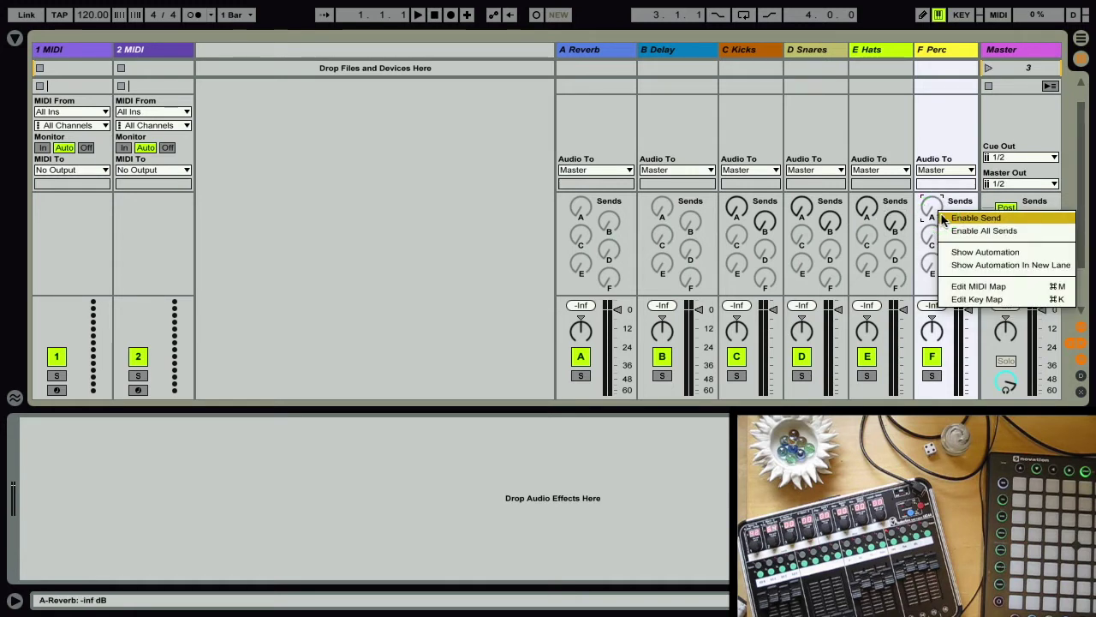
pyautogui.click(944, 218)
pyautogui.rightClick(957, 220)
pyautogui.click(941, 233)
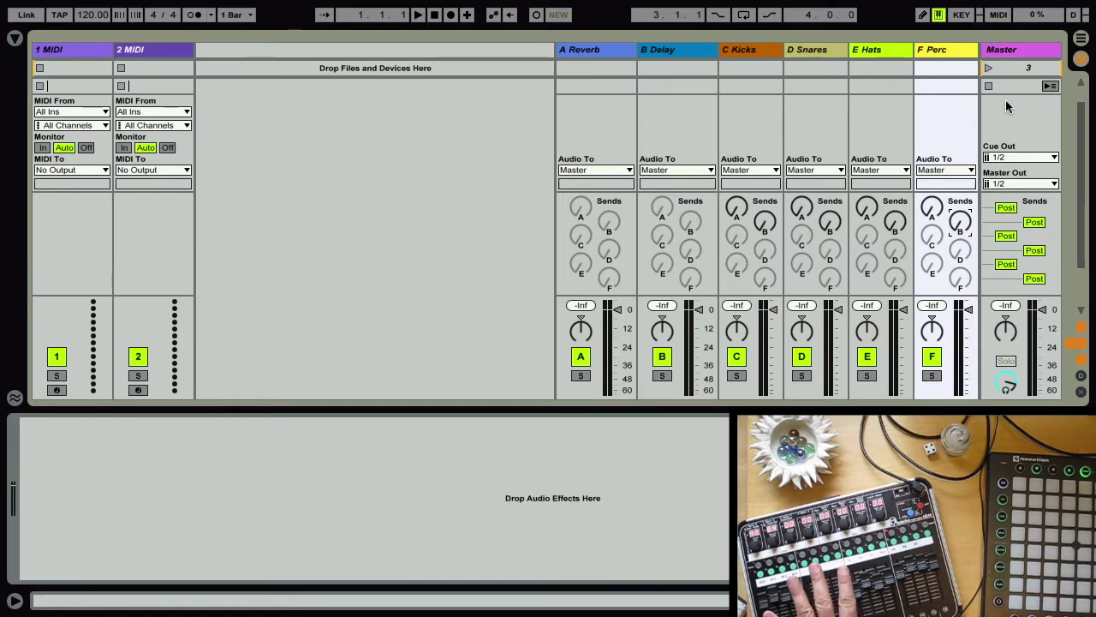
# - MIDI-map the volume faders of the Kicks, Snares, Hats and Perc returns to controller faders on channel 14, CC 40 to 43
pyautogui.click(1000, 15)
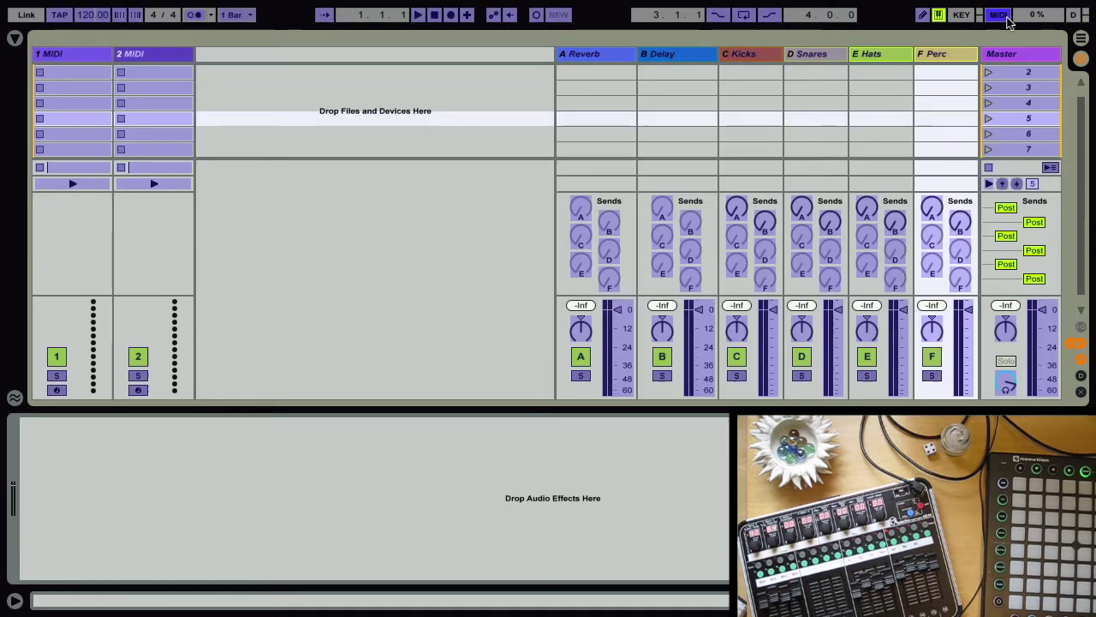
pyautogui.click(766, 333)
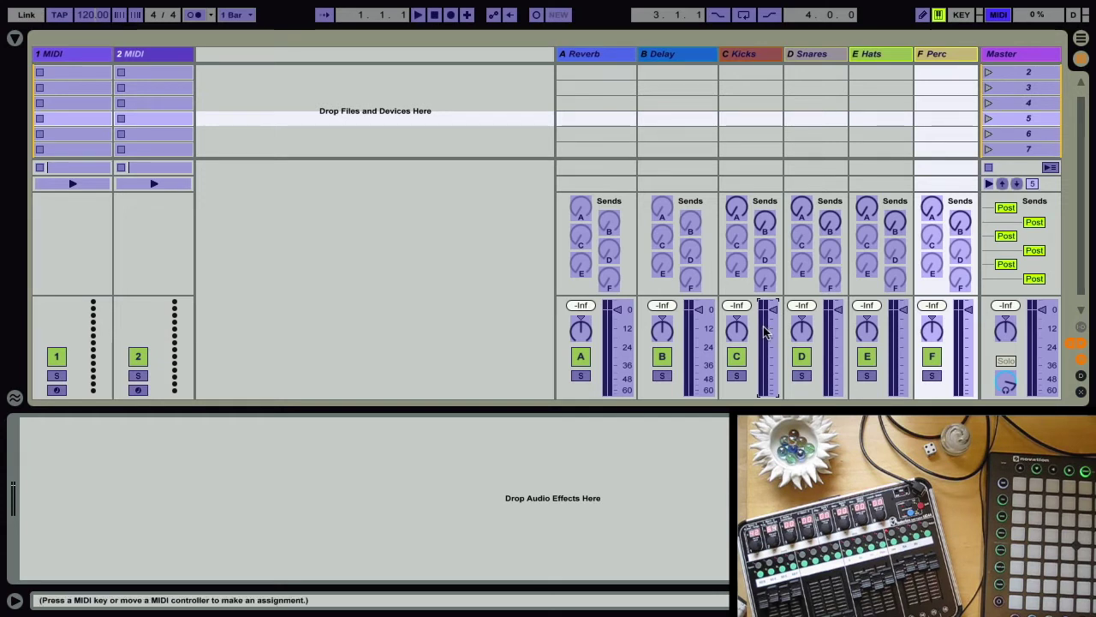
pyautogui.click(842, 336)
pyautogui.click(898, 329)
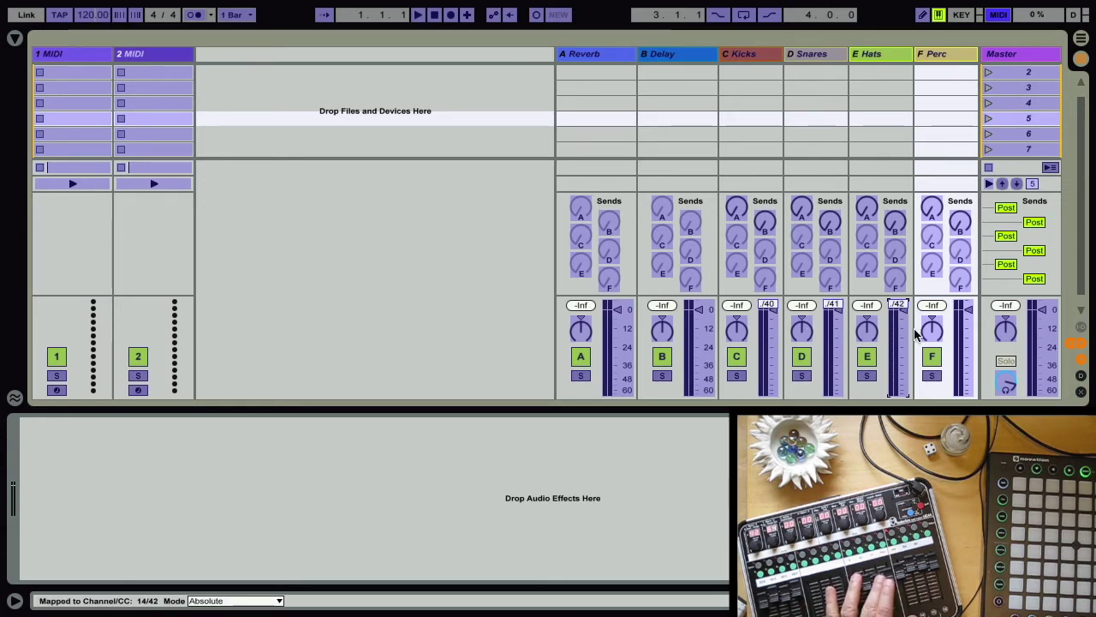
pyautogui.click(960, 334)
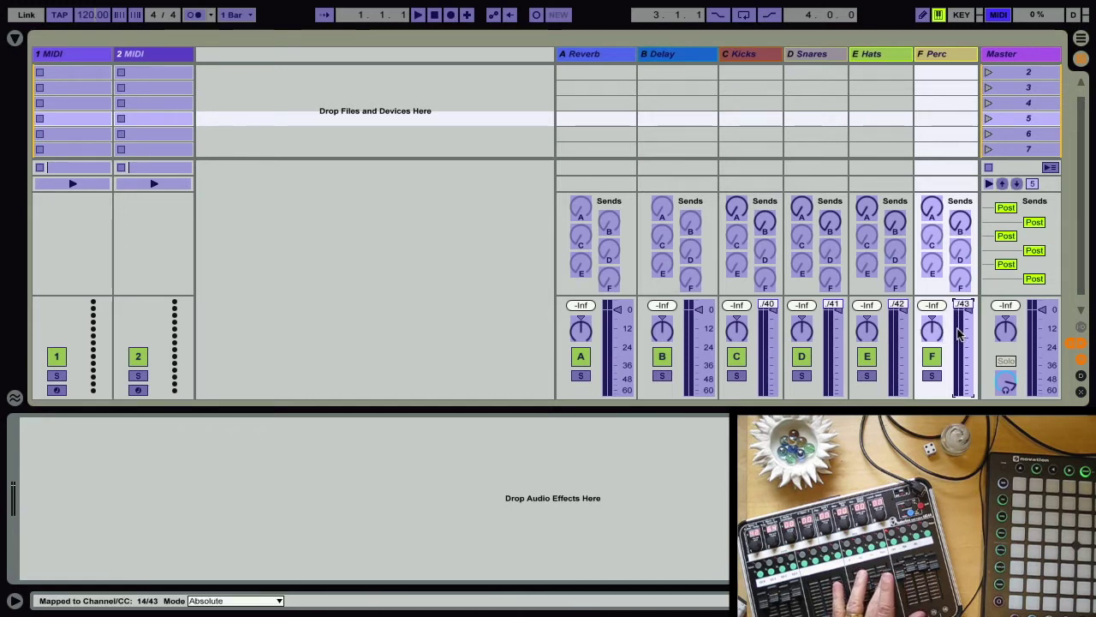
# - MIDI-map send A of the Kicks, Snares, Hats and Perc returns to controller knobs on channel 12, CC 96 to 99
pyautogui.click(738, 210)
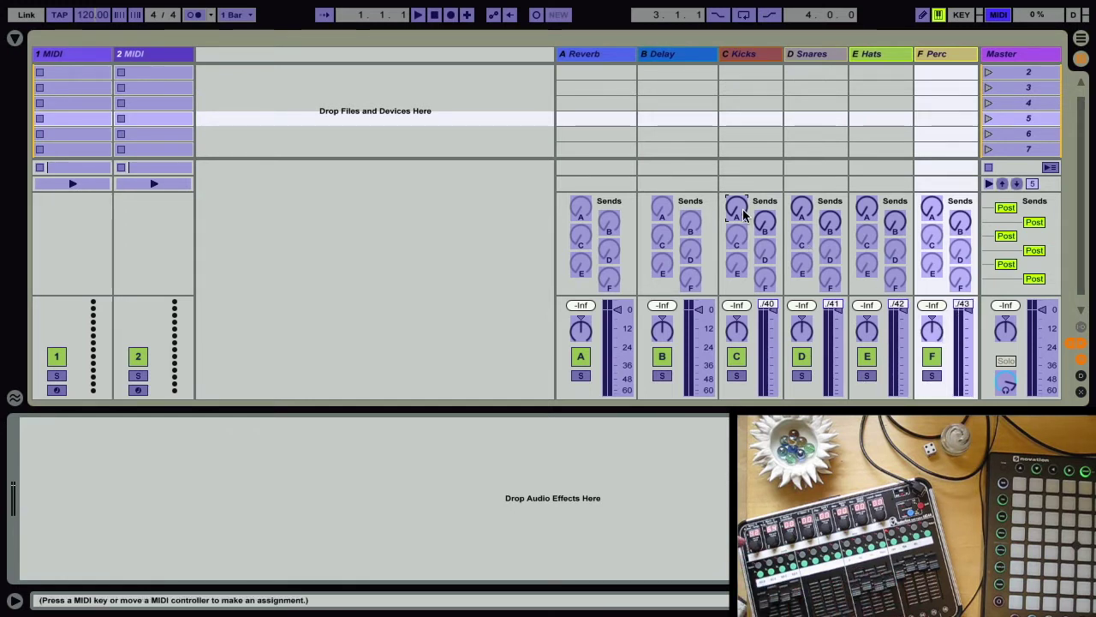
pyautogui.click(804, 213)
pyautogui.click(870, 214)
pyautogui.click(932, 208)
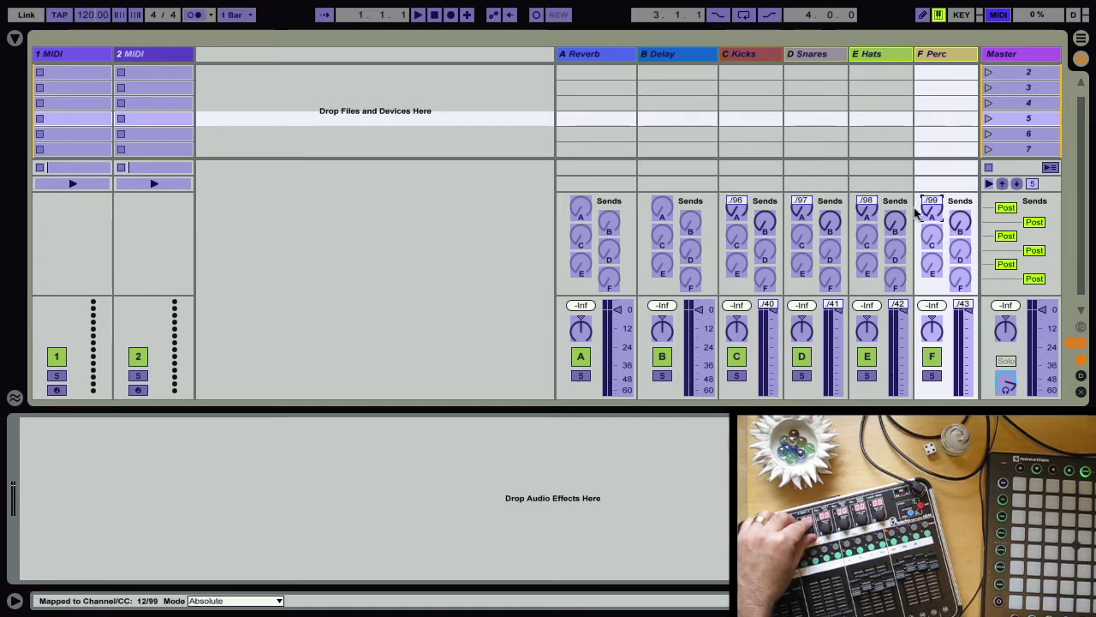
# - MIDI-map send B of Kicks, Snares and Hats to CC 100 to 102 and of Perc to another knob, and leave MIDI mapping mode
pyautogui.click(765, 222)
pyautogui.click(830, 223)
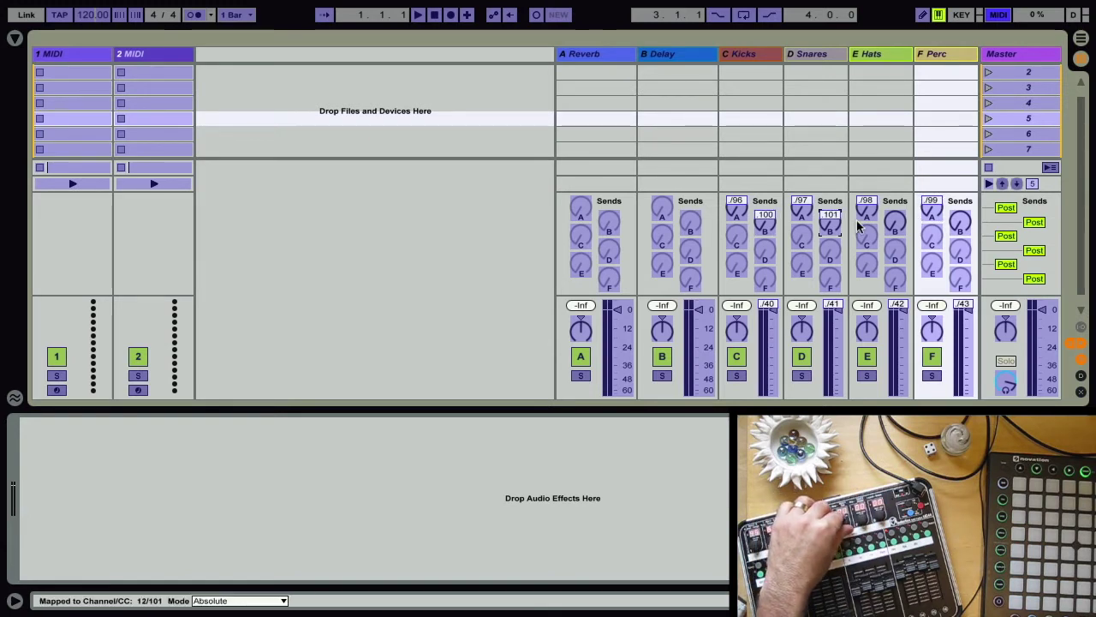
pyautogui.click(894, 222)
pyautogui.click(960, 223)
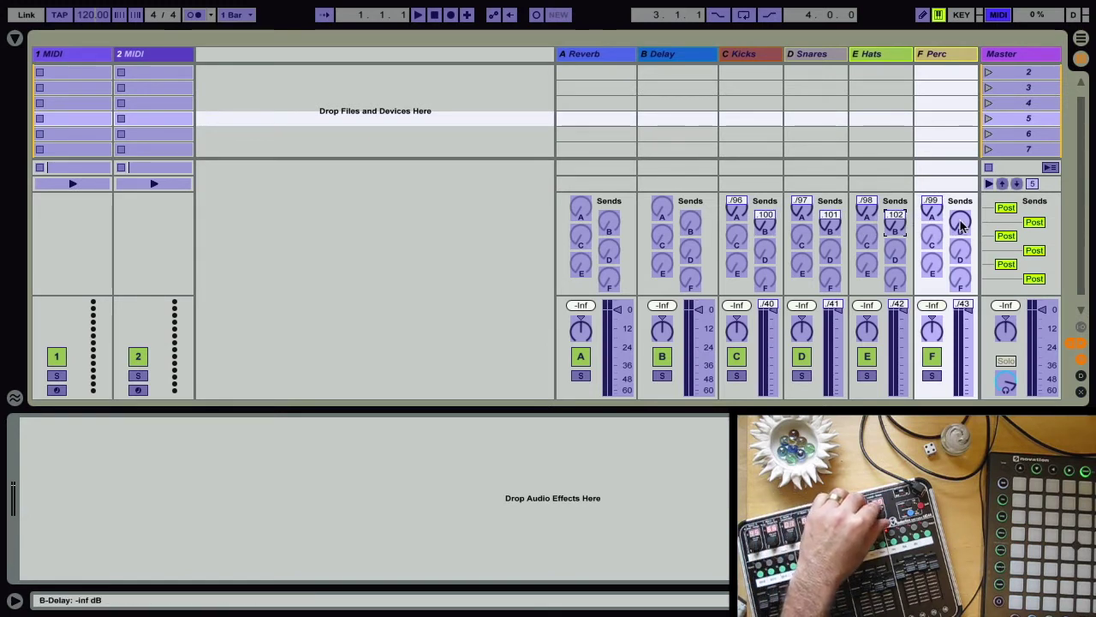
pyautogui.click(999, 14)
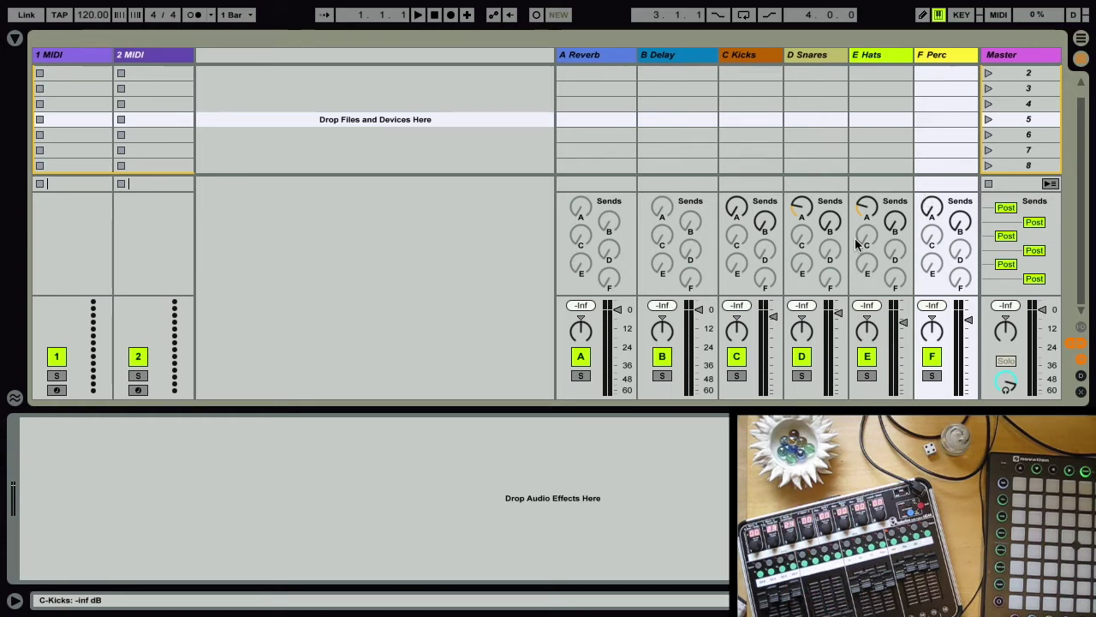
# - Load Acoustified Kit 17.adg from the J4M Parts folder of the User Library onto the first MIDI track and hide the browser
pyautogui.click(14, 40)
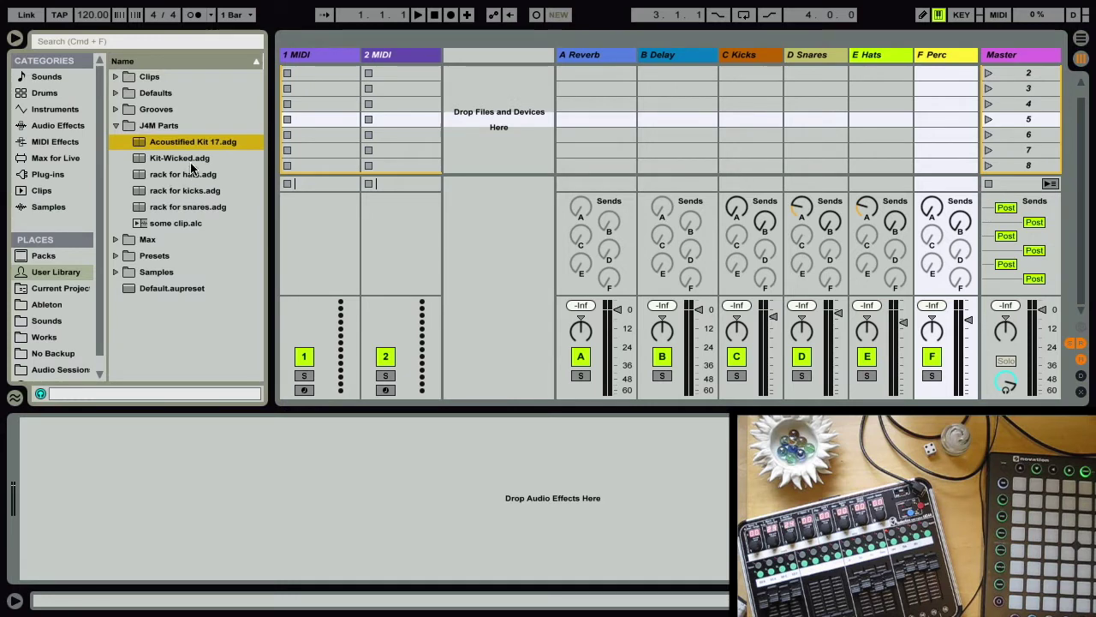
pyautogui.click(313, 81)
pyautogui.moveTo(311, 81); pyautogui.dragTo(311, 57)
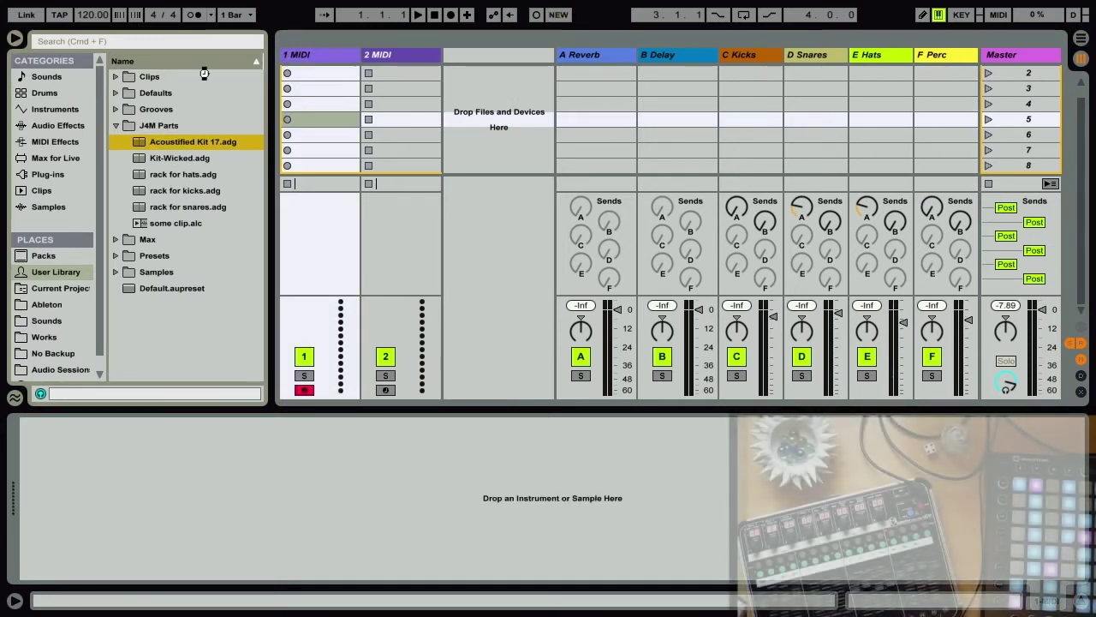
pyautogui.click(15, 39)
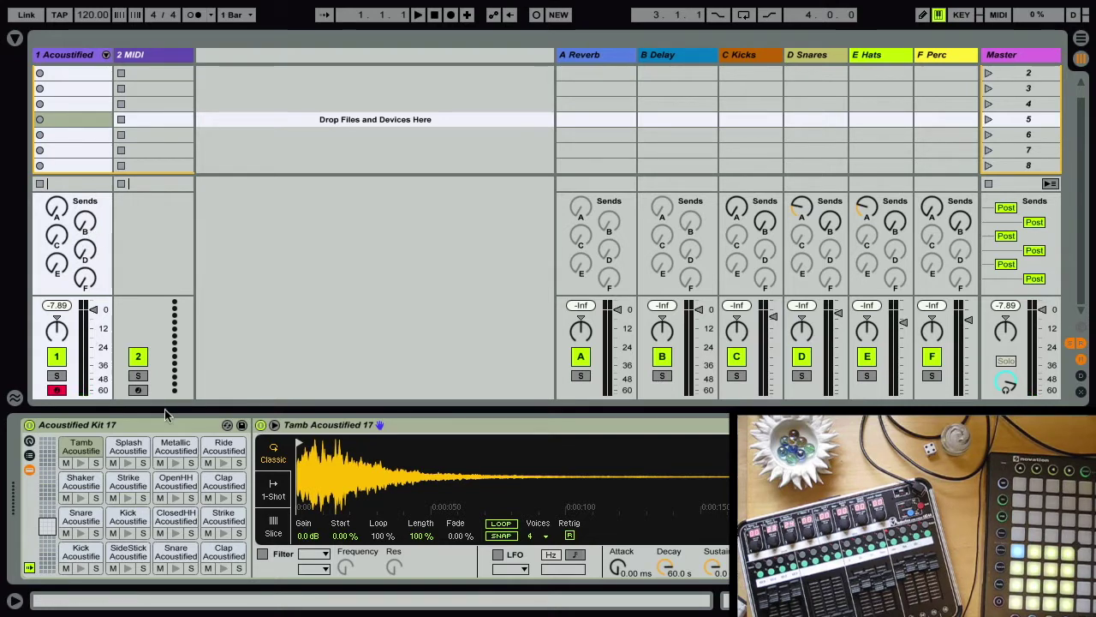
# - Show the chain list and return chains of Acoustified Kit 17 and create four return chains in the rack
pyautogui.click(30, 456)
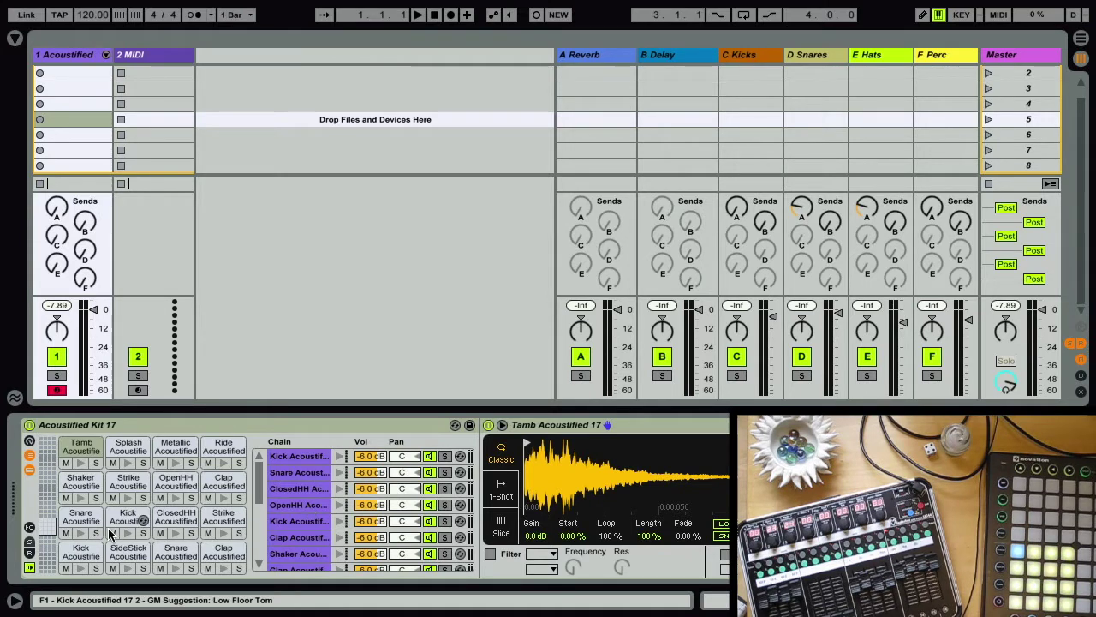
pyautogui.click(29, 555)
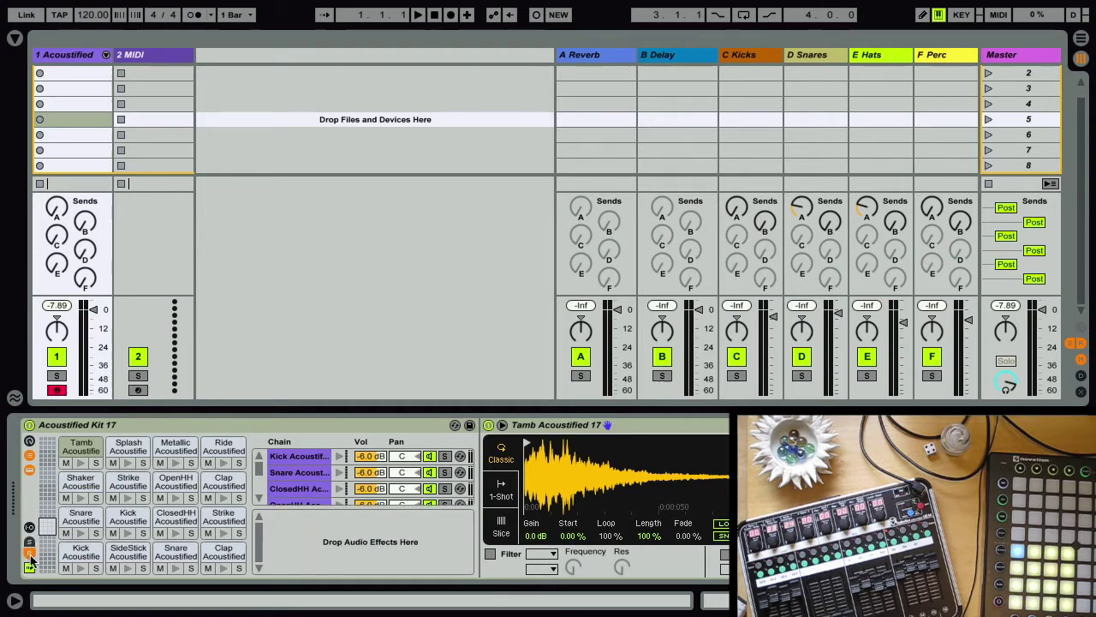
pyautogui.rightClick(316, 535)
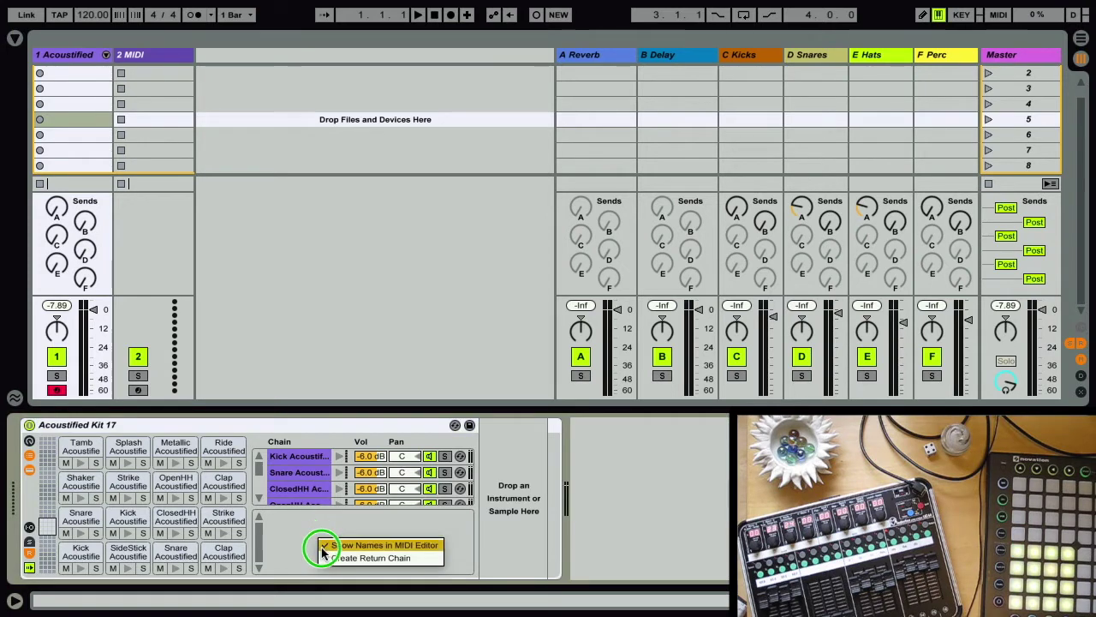
pyautogui.click(322, 555)
pyautogui.rightClick(318, 554)
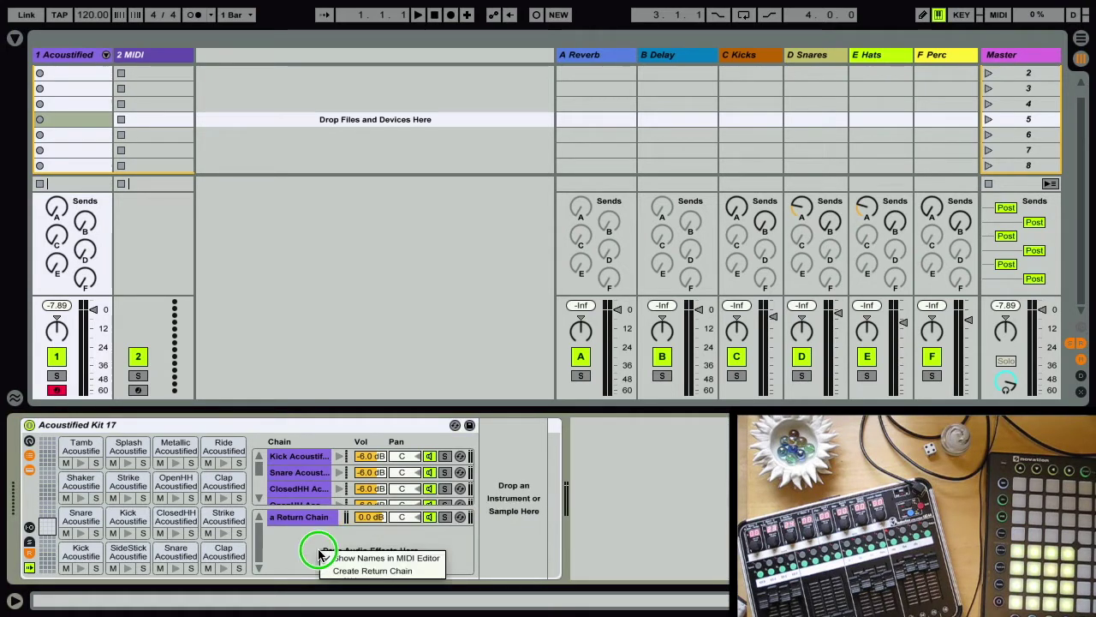
pyautogui.click(334, 570)
pyautogui.rightClick(327, 563)
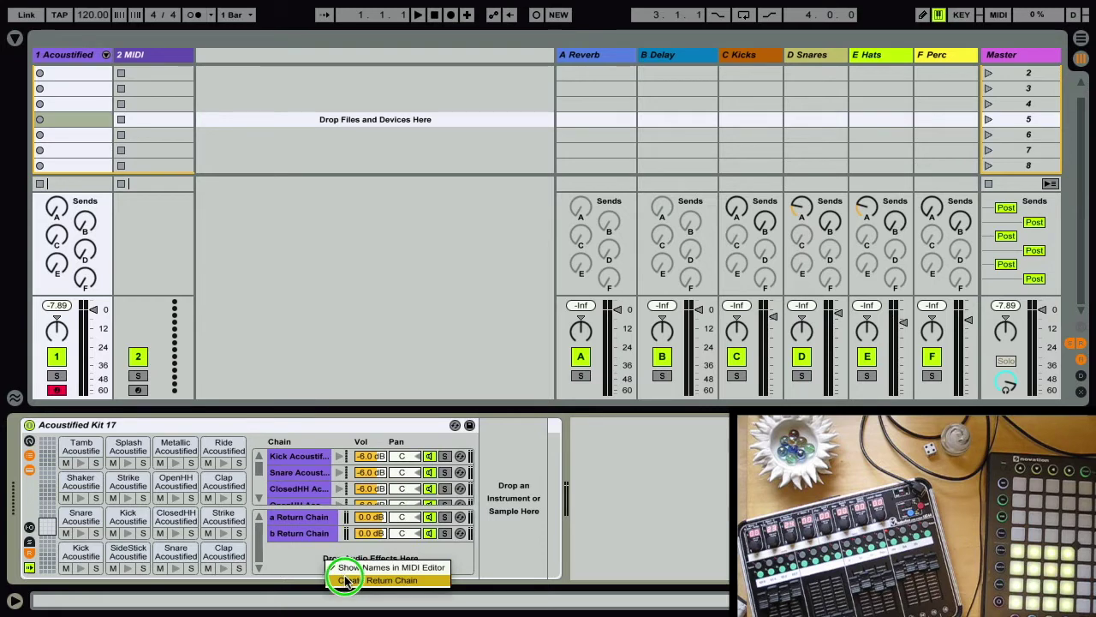
pyautogui.click(346, 580)
pyautogui.rightClick(324, 570)
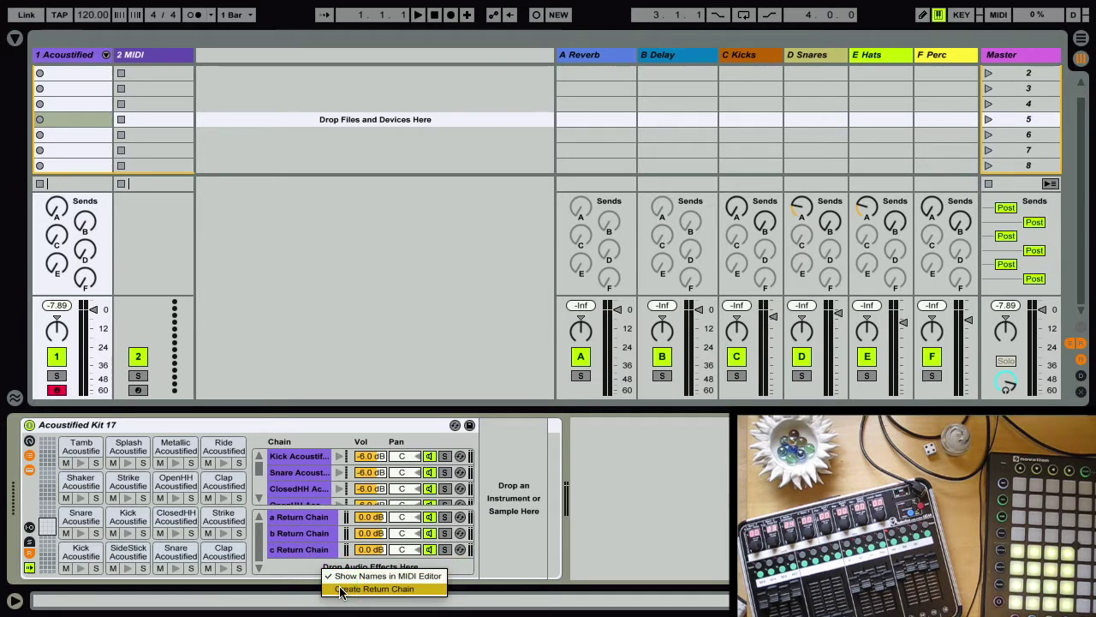
pyautogui.click(343, 589)
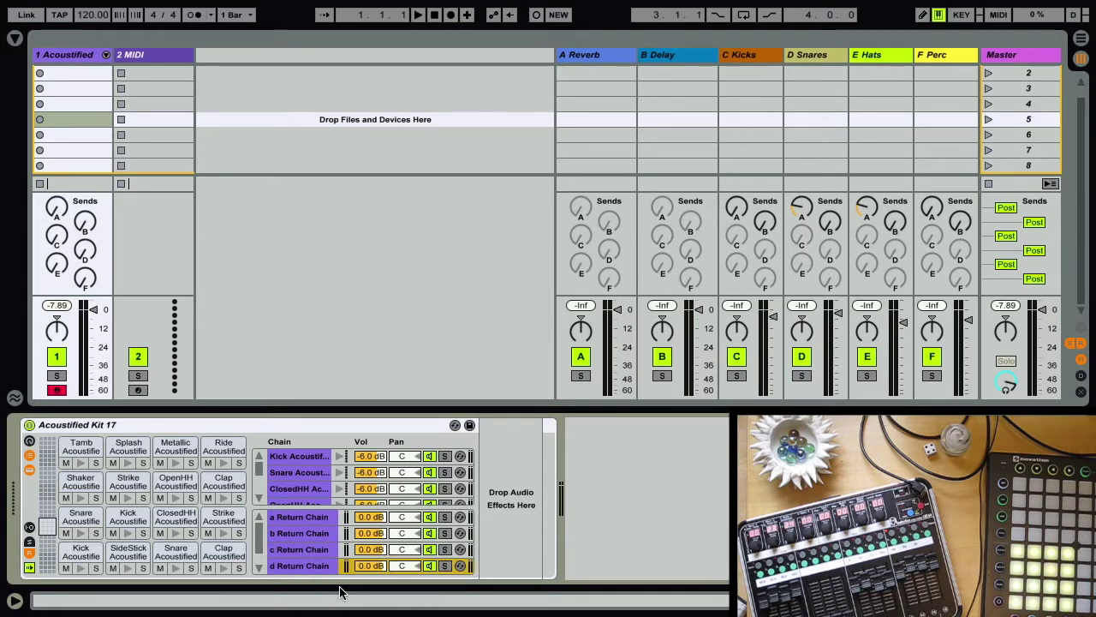
# - Rename the rack's four return chains, from a to d, as kick, snare, hats and perc
pyautogui.click(291, 519)
pyautogui.hotkey('ctrl', 'r')
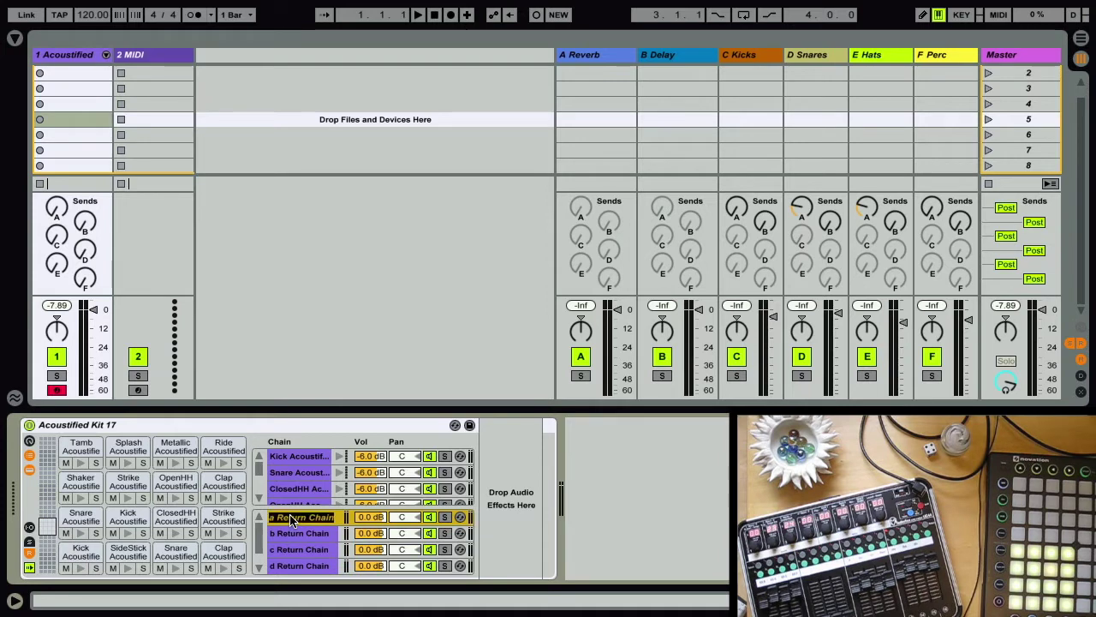
pyautogui.write('kic')
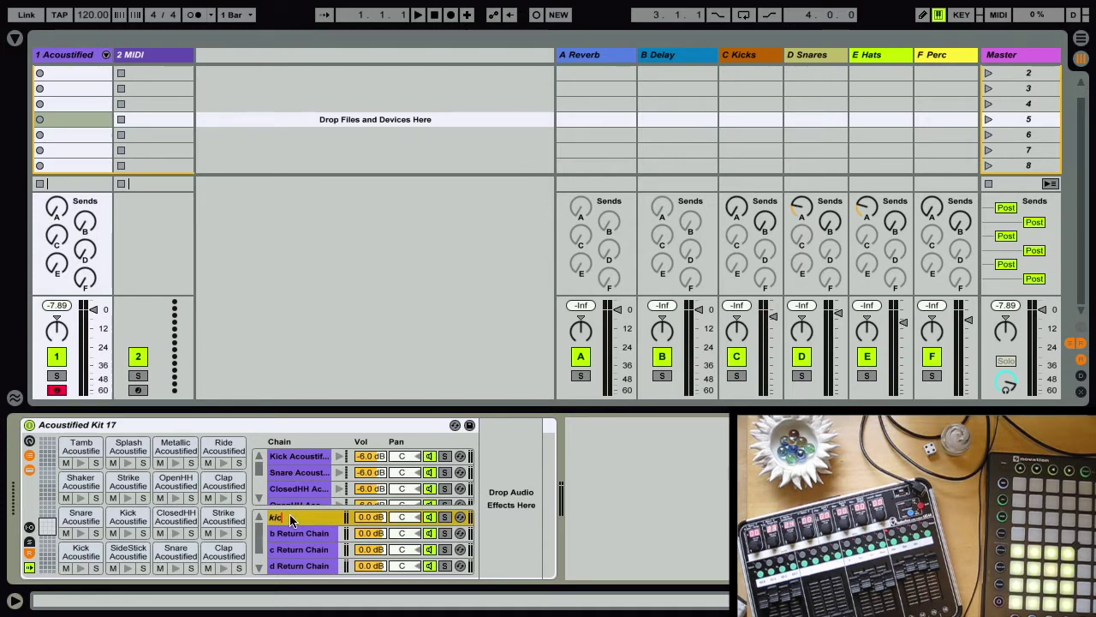
pyautogui.press('Tab')
pyautogui.write('sna')
pyautogui.press('Tab')
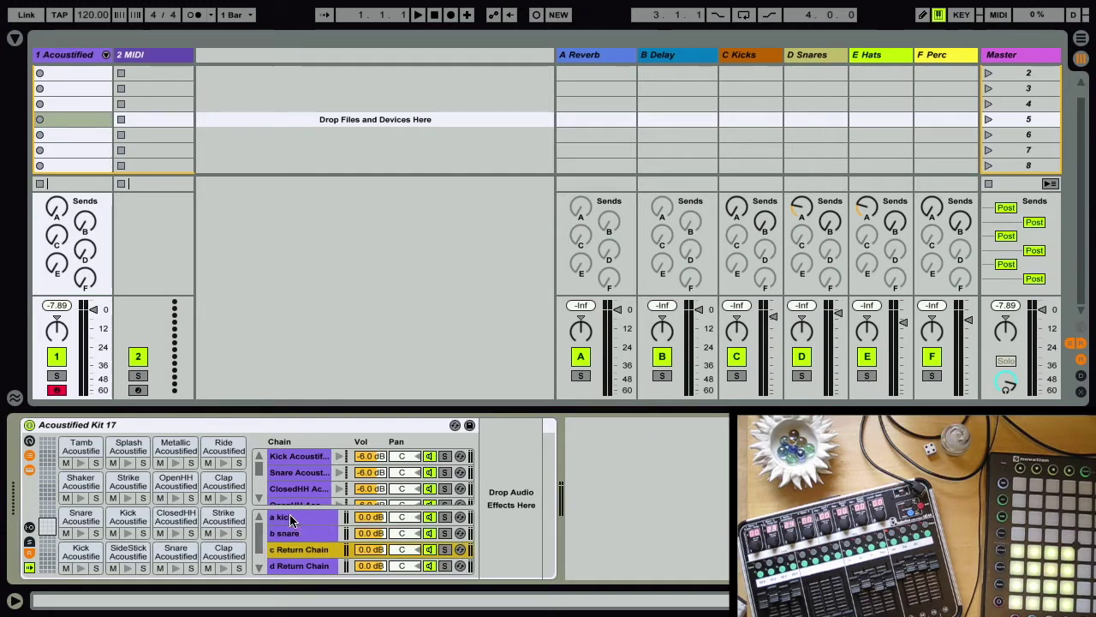
pyautogui.write('hats')
pyautogui.press('Tab')
pyautogui.write('perc')
pyautogui.press('Return')
# - Color the kick return chain dark orange, snare khaki, hats lime green and perc yellow, matching the return tracks
pyautogui.rightClick(291, 520)
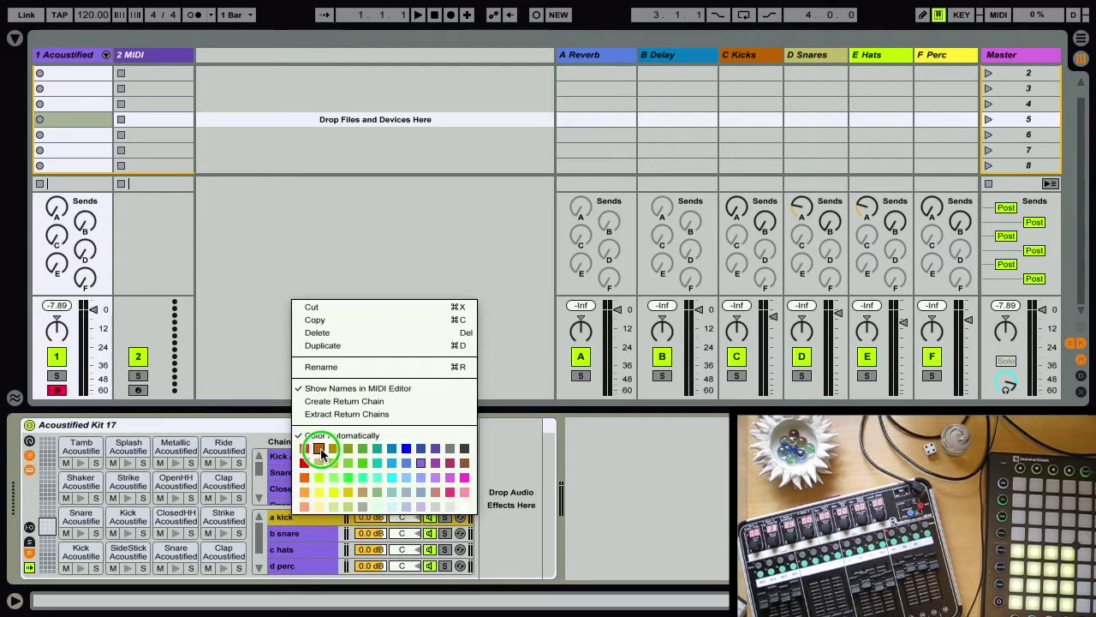
pyautogui.click(317, 446)
pyautogui.rightClick(310, 537)
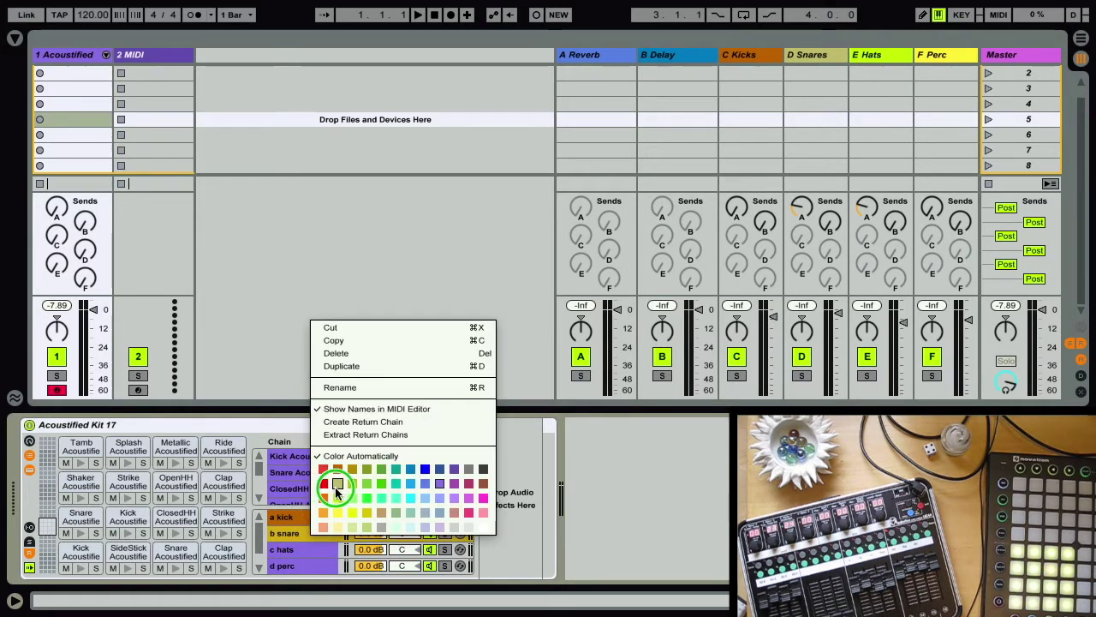
pyautogui.click(340, 486)
pyautogui.rightClick(315, 552)
pyautogui.click(344, 507)
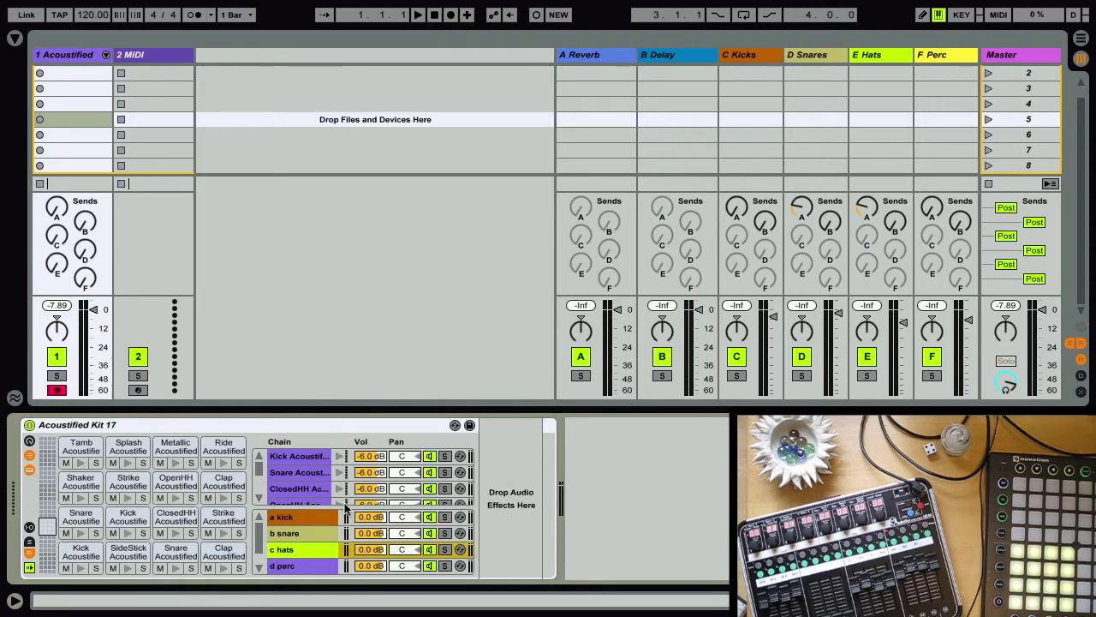
pyautogui.rightClick(301, 567)
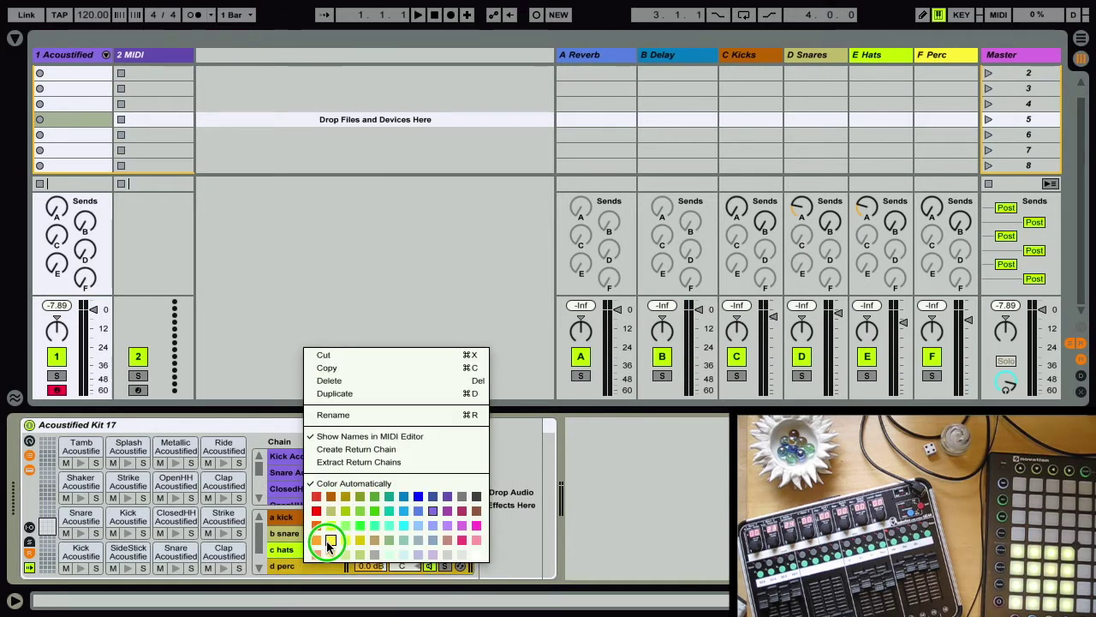
pyautogui.click(327, 541)
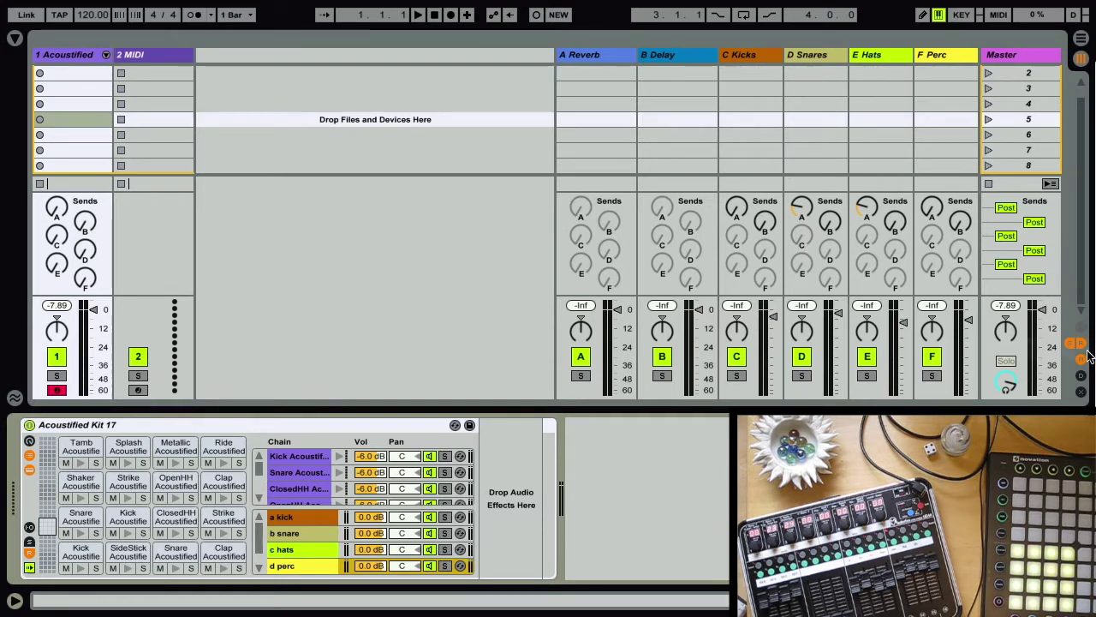
# - Unfold the drum rack's chains in the mixer and hide the return tracks
pyautogui.click(105, 55)
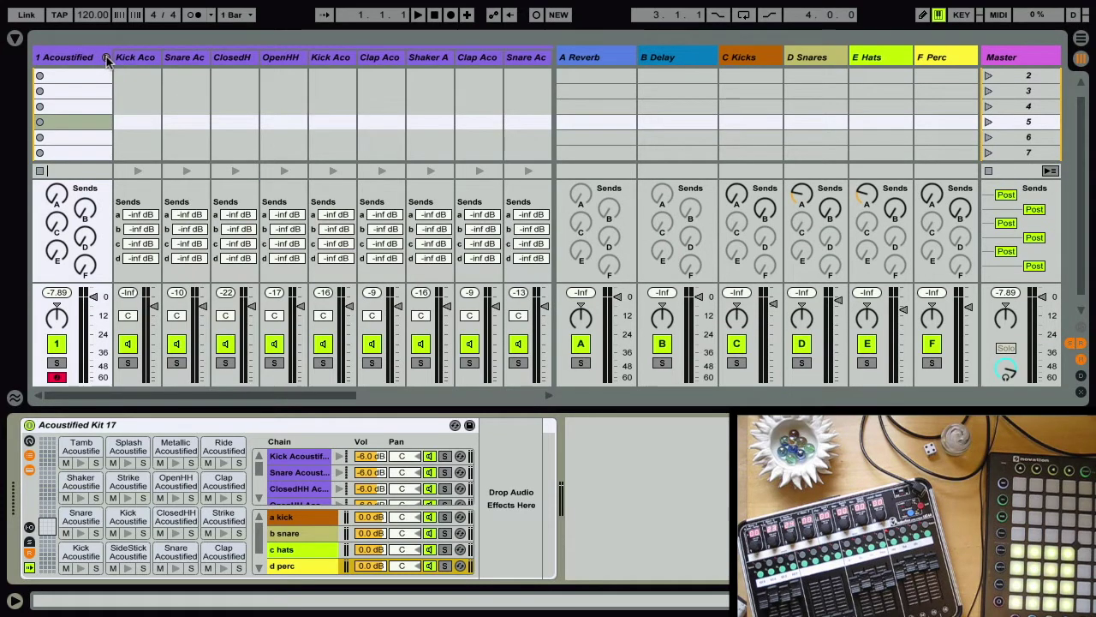
pyautogui.click(1081, 342)
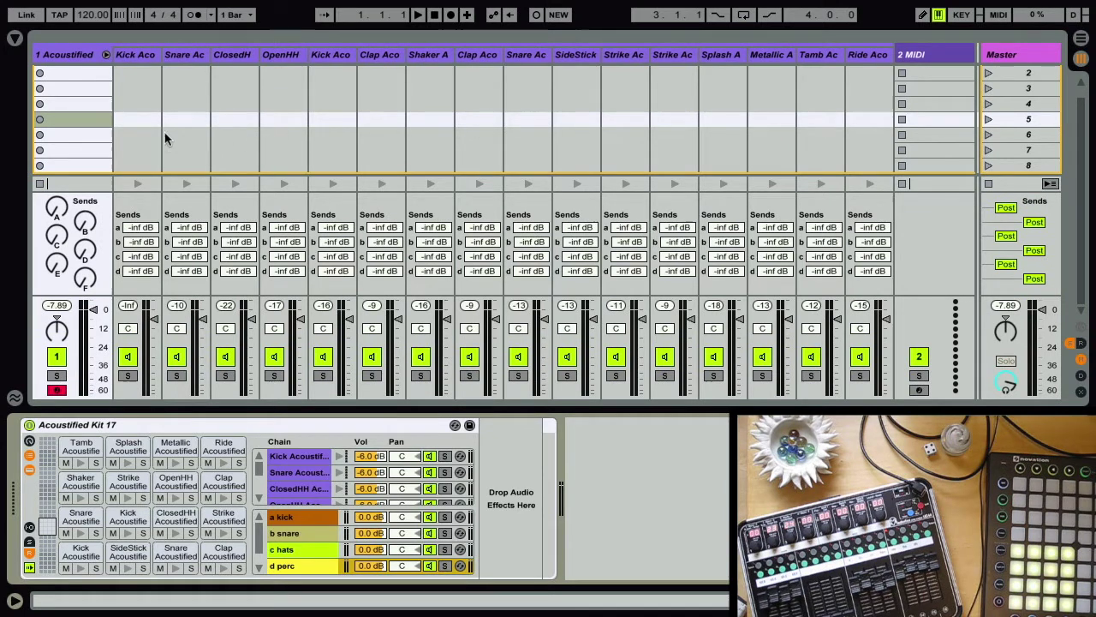
# - Set send a of the first Kick chain, send b of the first Snare and send c of ClosedHH and OpenHH to 0 dB
pyautogui.click(138, 184)
pyautogui.click(139, 229)
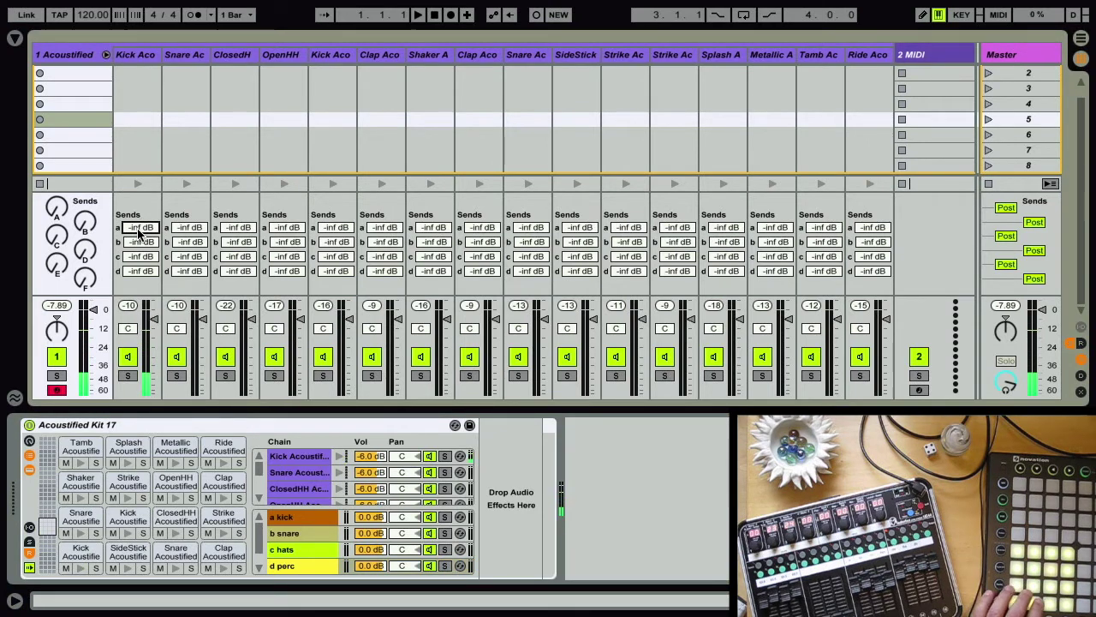
pyautogui.write('0')
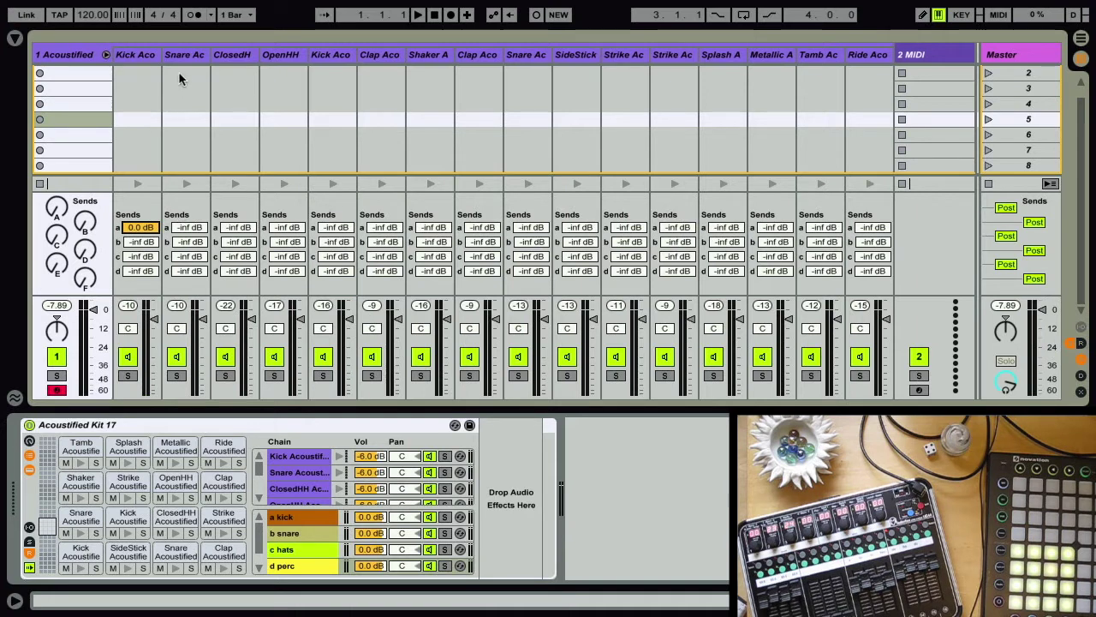
pyautogui.click(190, 243)
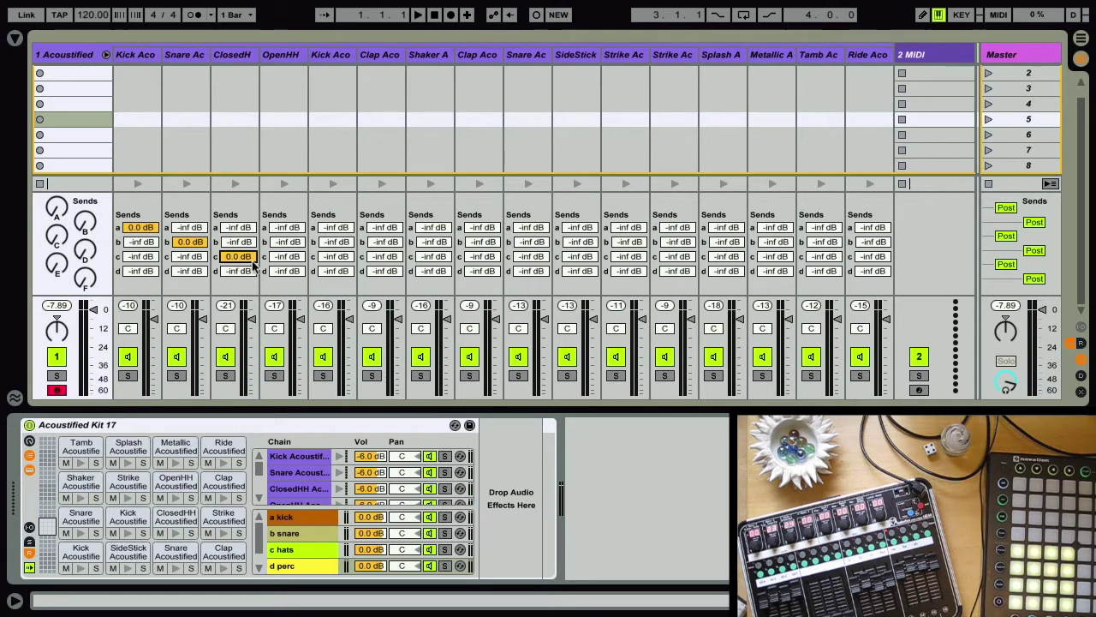
pyautogui.click(279, 260)
pyautogui.write('0')
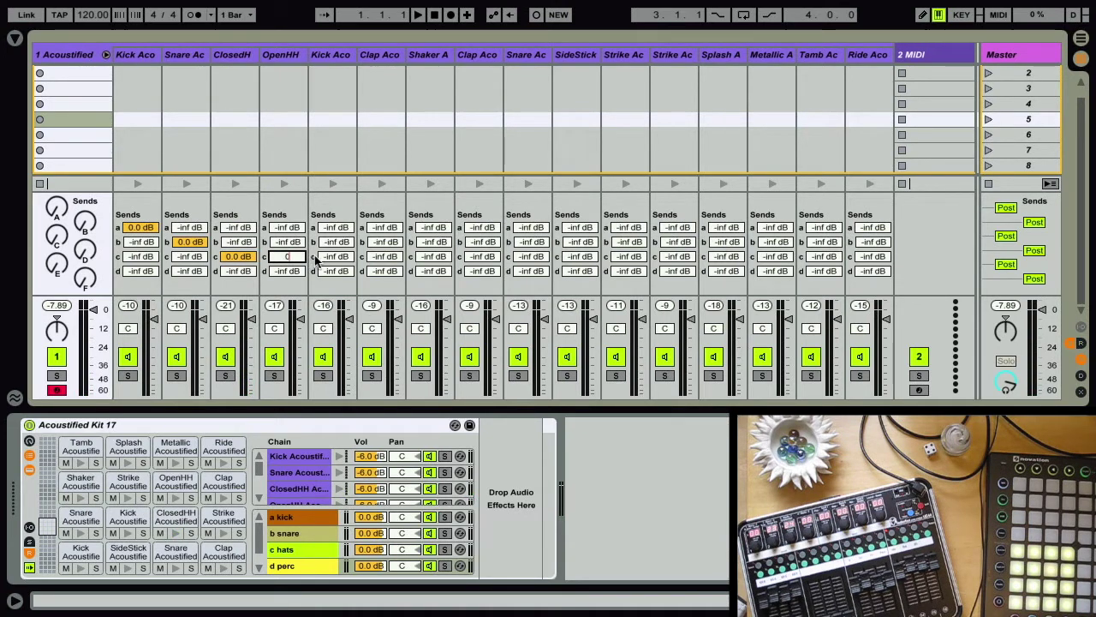
# - Set send a of the second Kick chain and send d of both Clap chains and the Shaker to 0 dB
pyautogui.click(336, 228)
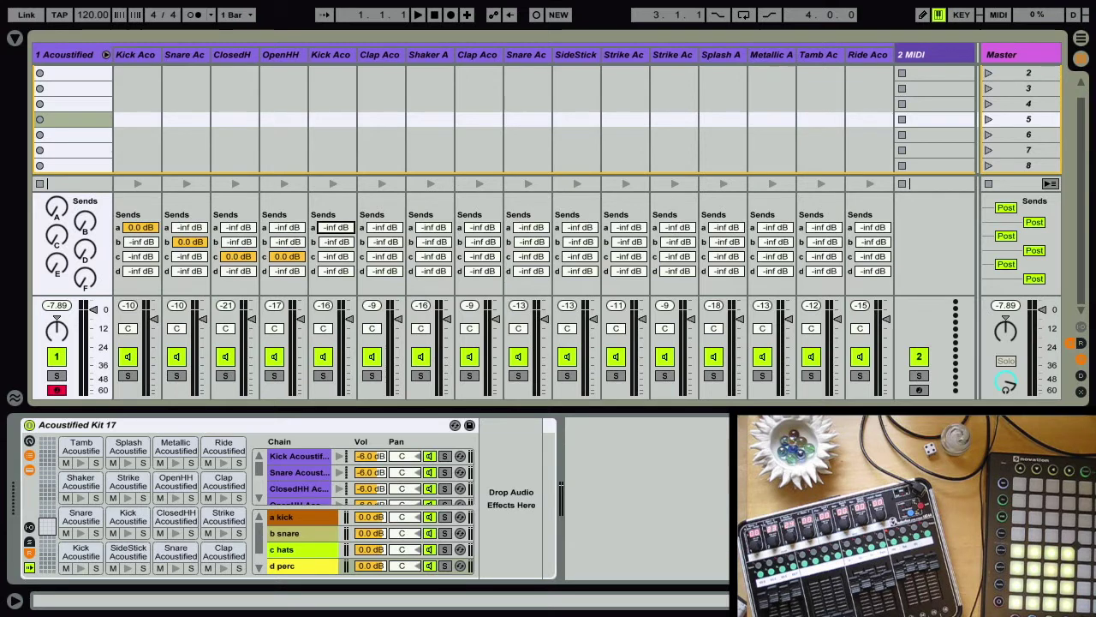
pyautogui.click(384, 271)
pyautogui.write('0')
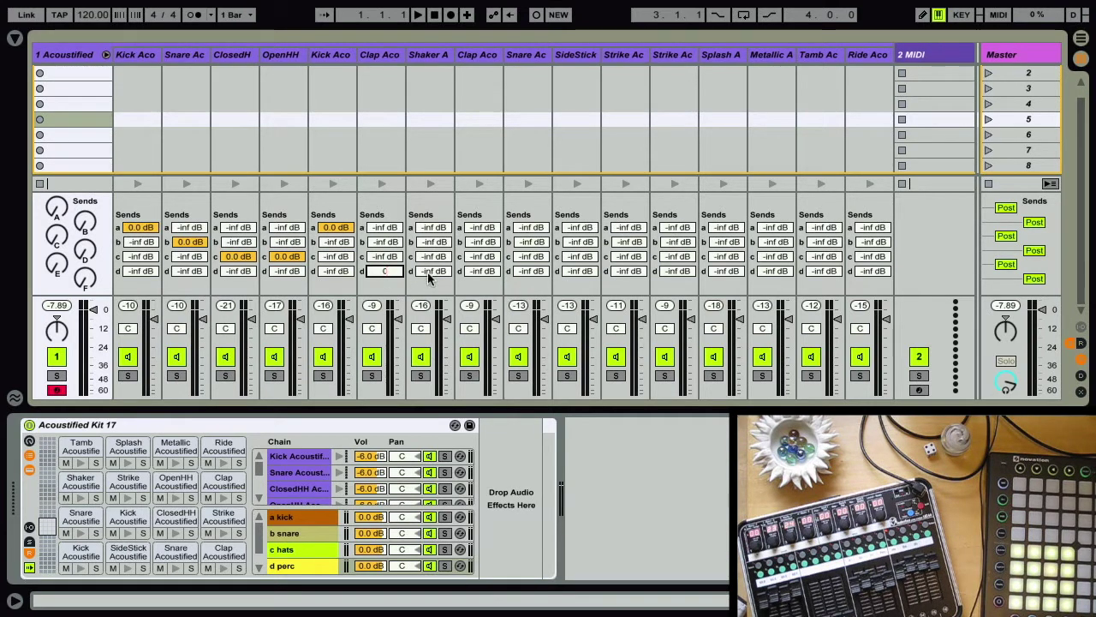
pyautogui.click(431, 272)
pyautogui.write('0')
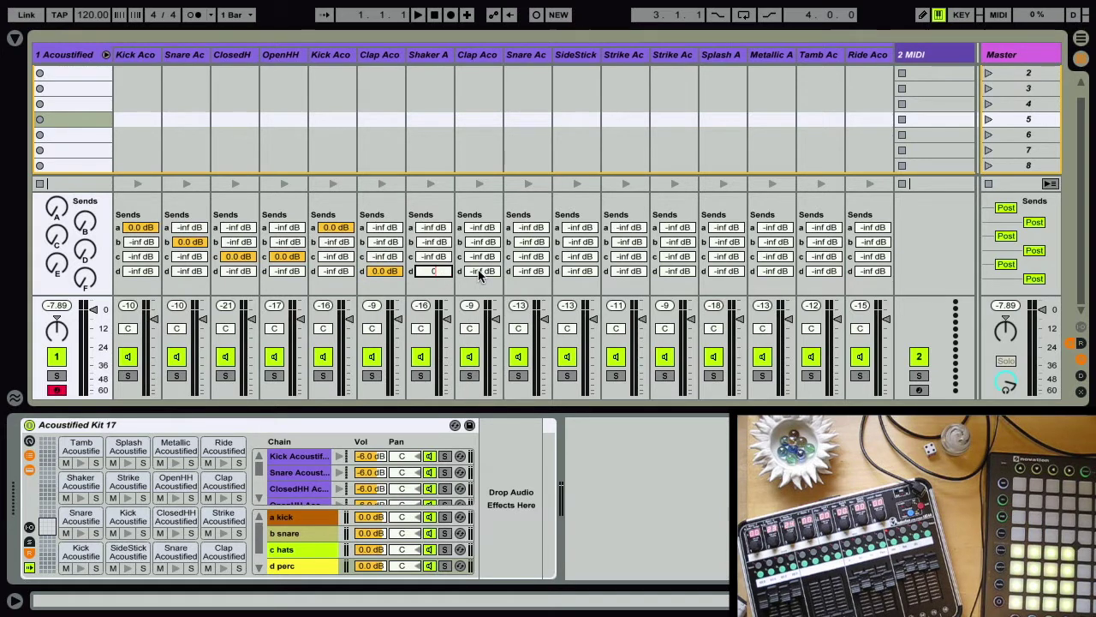
pyautogui.click(478, 270)
pyautogui.write('0')
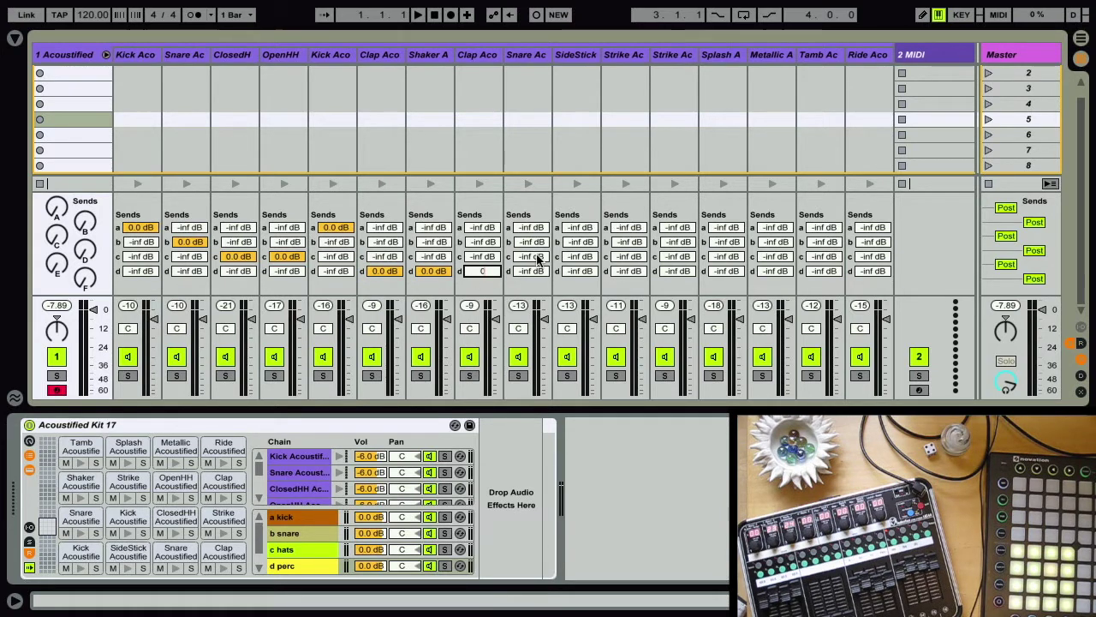
# - Set send b of the second Snare, SideStick and both Strike chains to 0 dB, auditioning the Strike sounds
pyautogui.click(529, 243)
pyautogui.write('0')
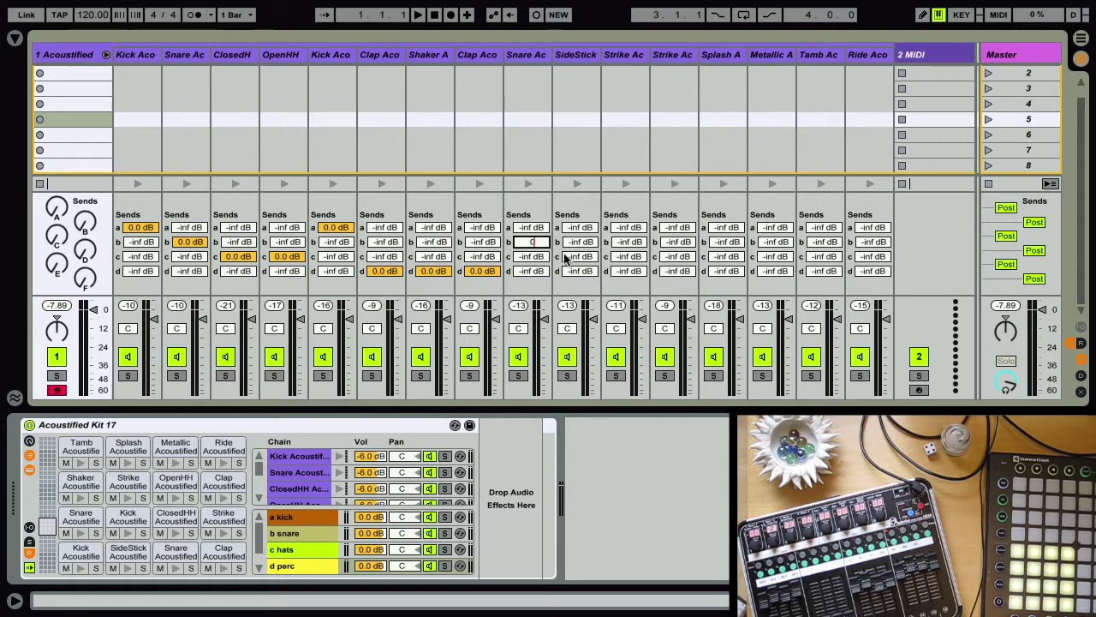
pyautogui.click(580, 242)
pyautogui.write('0')
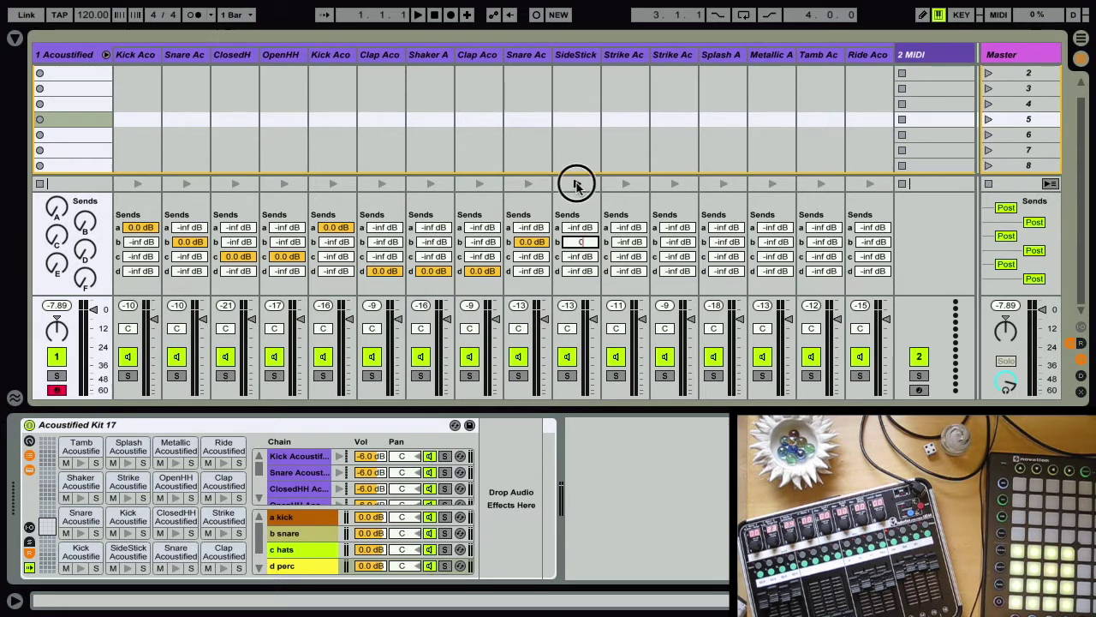
pyautogui.press('Return')
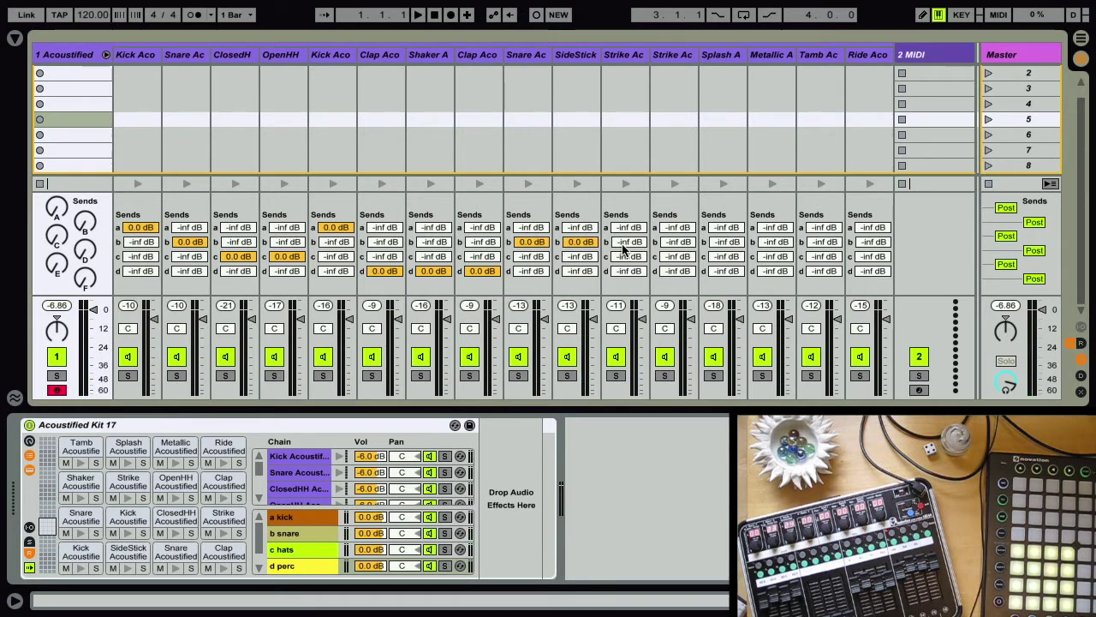
pyautogui.click(626, 184)
pyautogui.click(626, 243)
pyautogui.write('0')
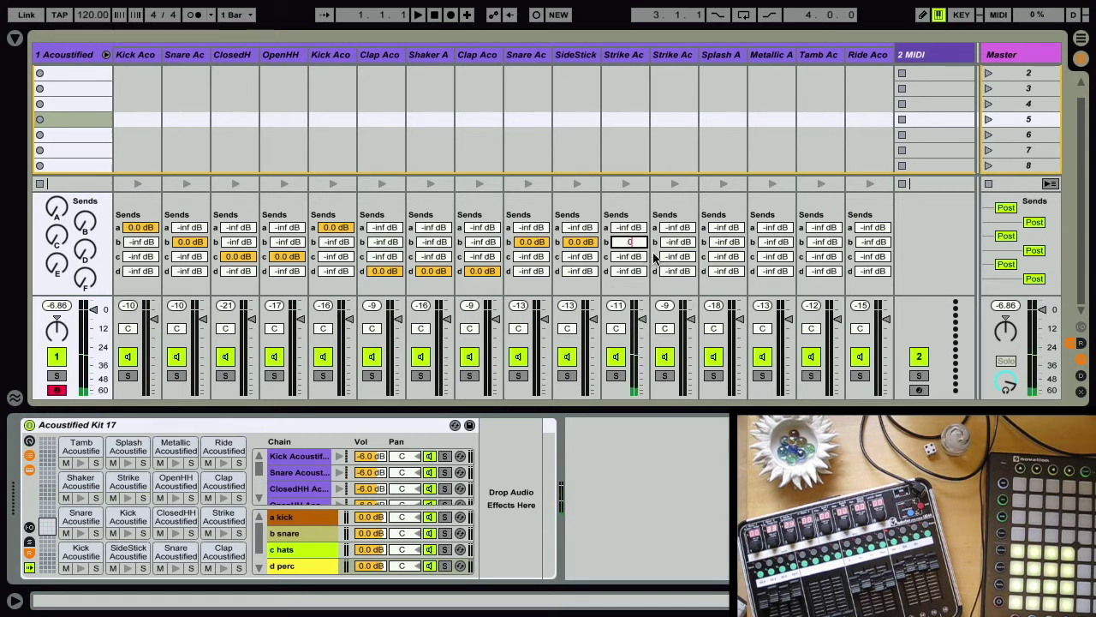
pyautogui.click(677, 185)
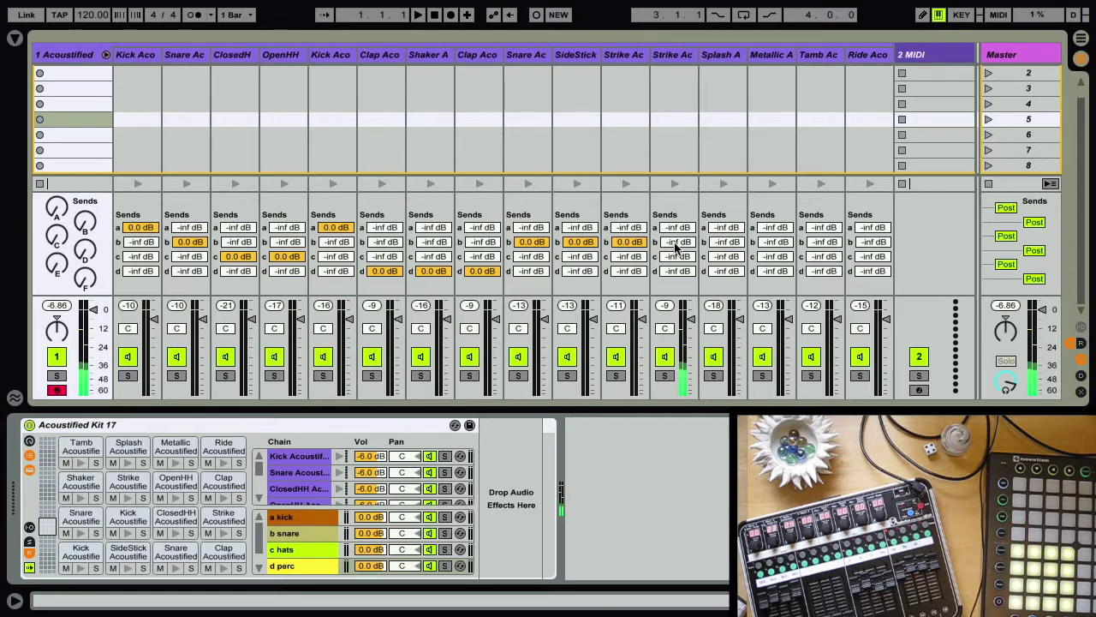
pyautogui.click(677, 185)
pyautogui.click(685, 244)
pyautogui.write('0')
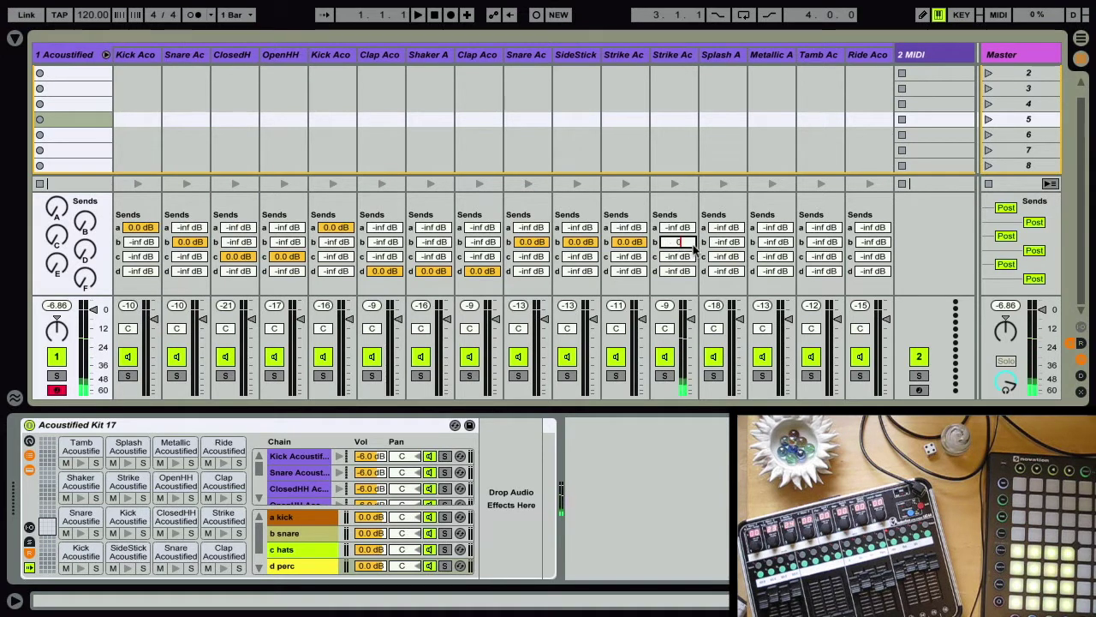
# - Set send c of the Splash and Ride chains and send d of the Metallic and Tamb chains to 0 dB
pyautogui.click(724, 259)
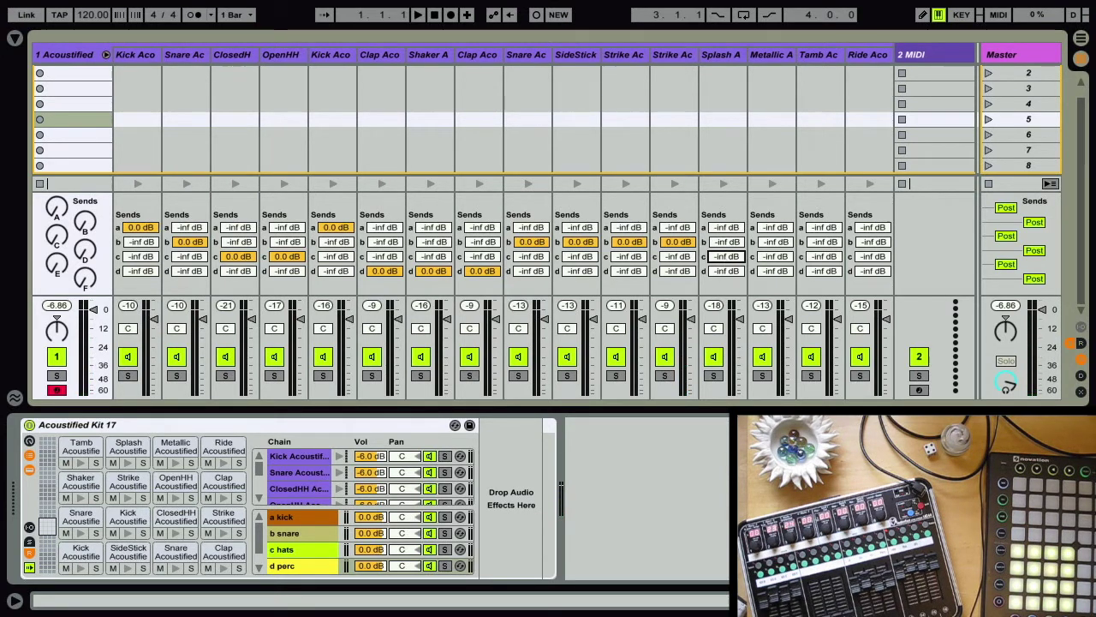
pyautogui.click(774, 258)
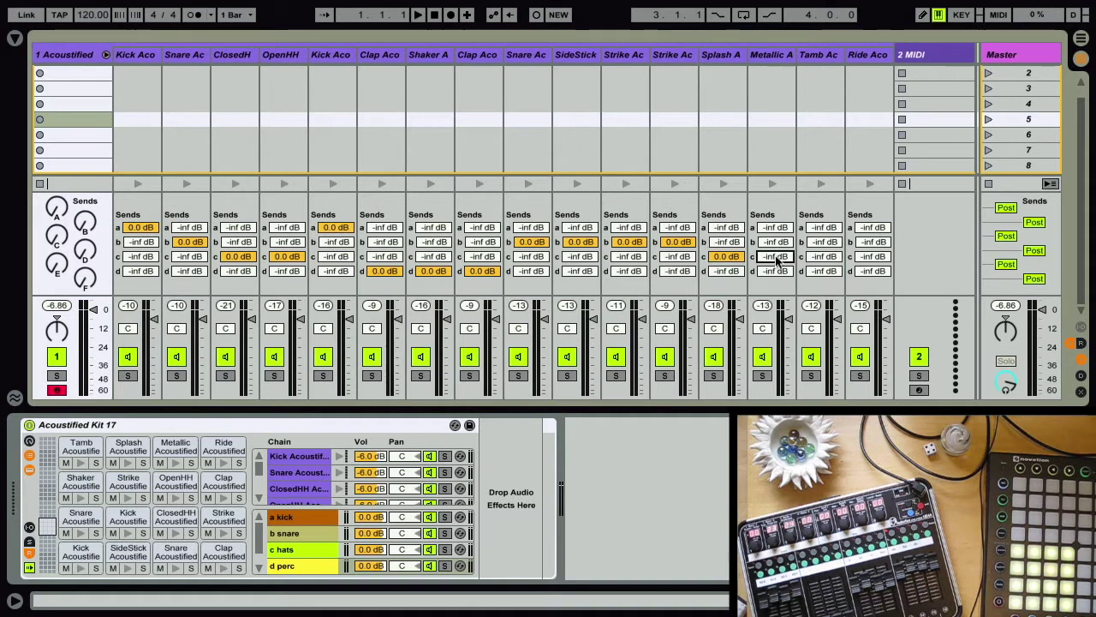
pyautogui.click(768, 272)
pyautogui.write('0')
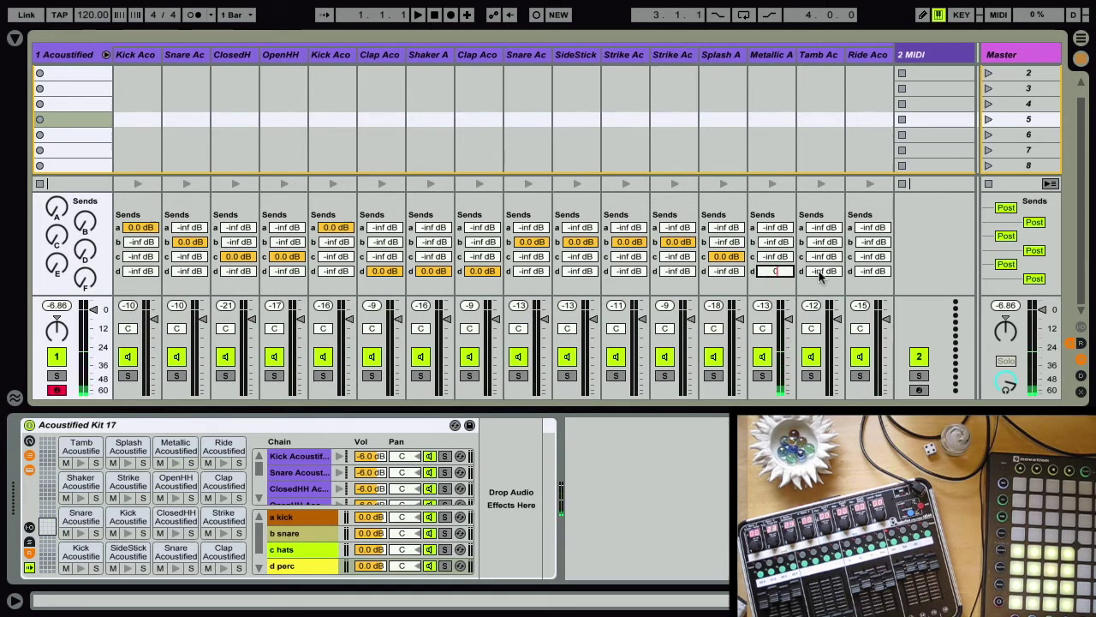
pyautogui.click(823, 272)
pyautogui.write('0')
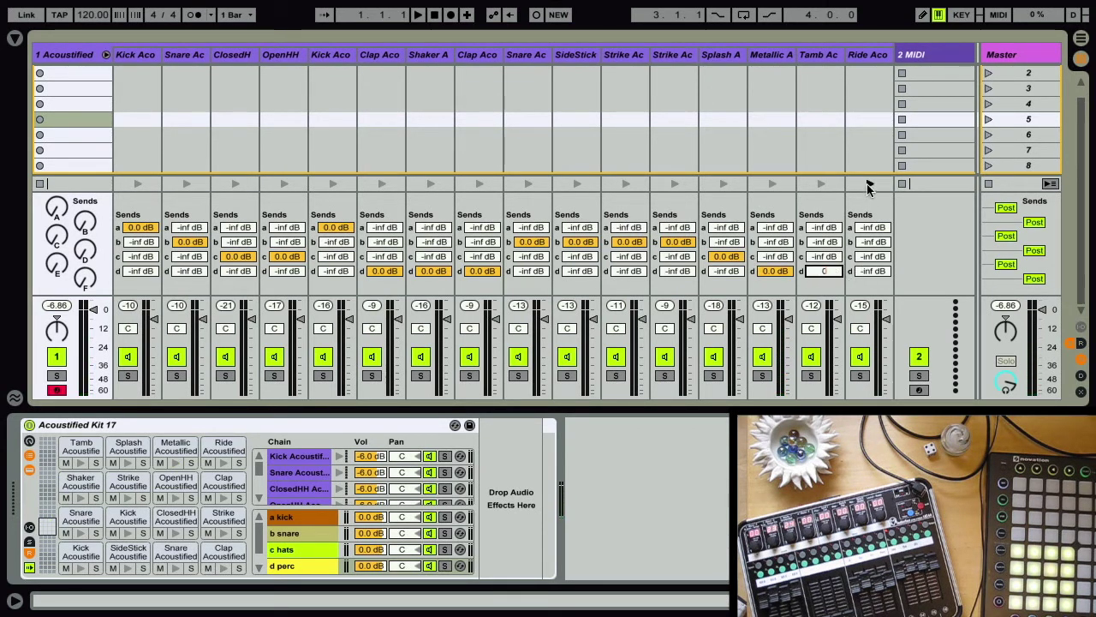
pyautogui.press('Return')
pyautogui.click(872, 256)
pyautogui.write('0')
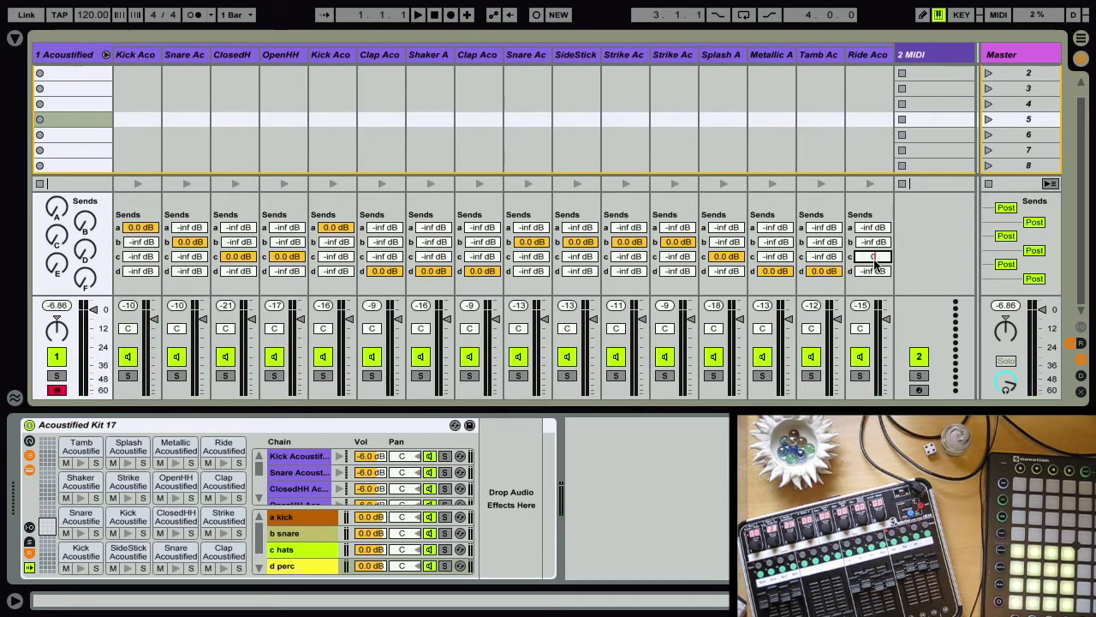
pyautogui.click(872, 272)
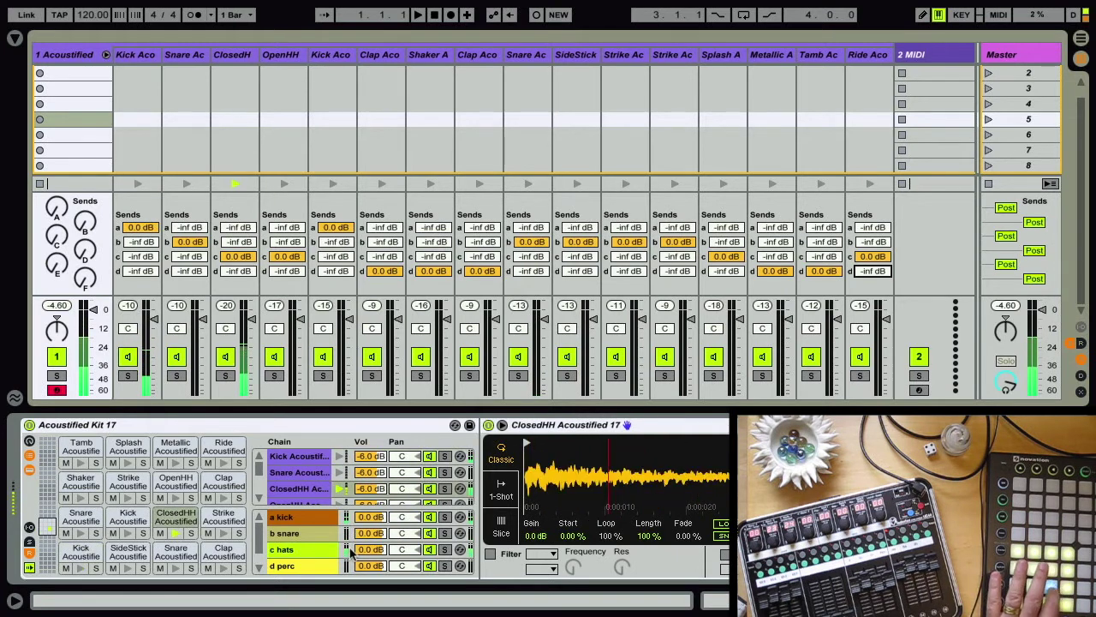
# - Fold the drum rack's chains in the mixer and show the return tracks again
pyautogui.click(105, 54)
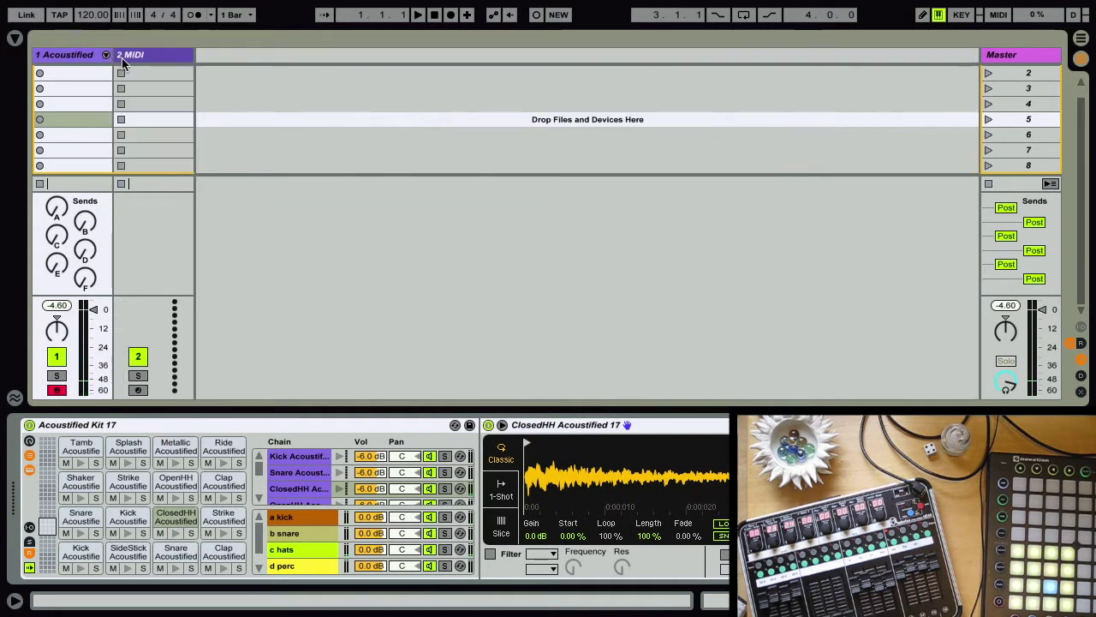
pyautogui.click(1077, 343)
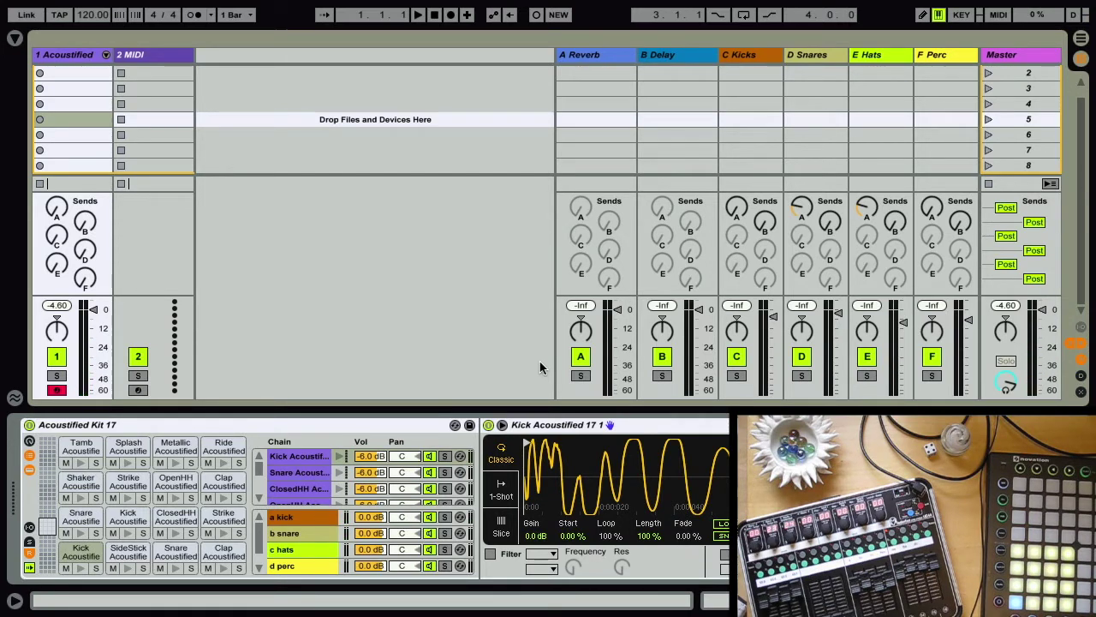
# - Route the rack's return chains a kick, b snare, c hats and d perc to the C-Kicks, D-Snares, E-Hats and F-Perc return tracks
pyautogui.click(30, 527)
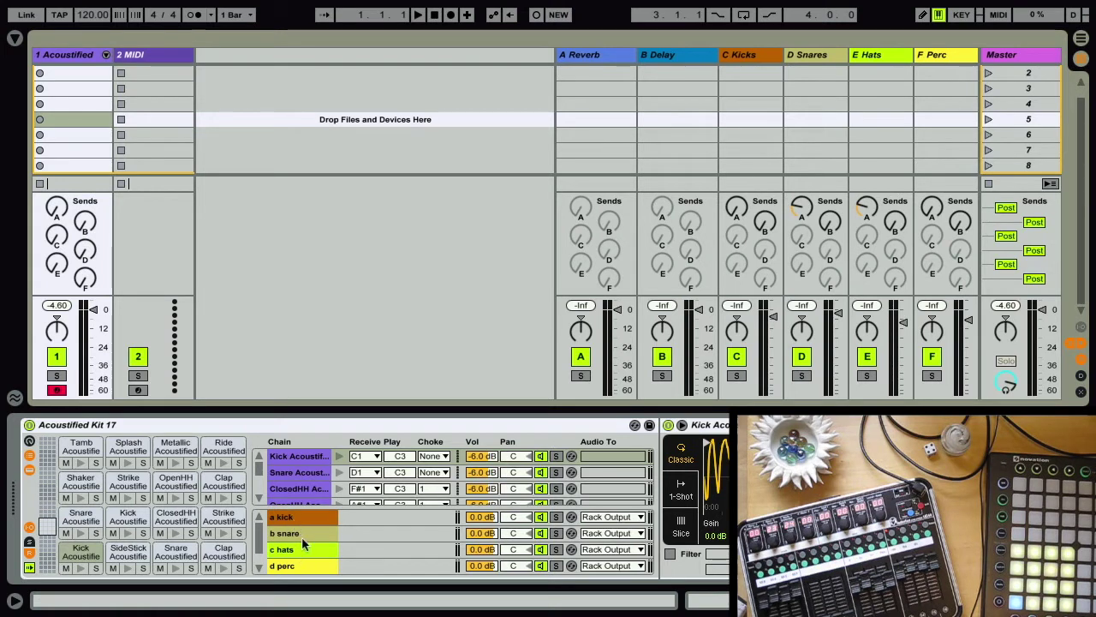
pyautogui.click(610, 517)
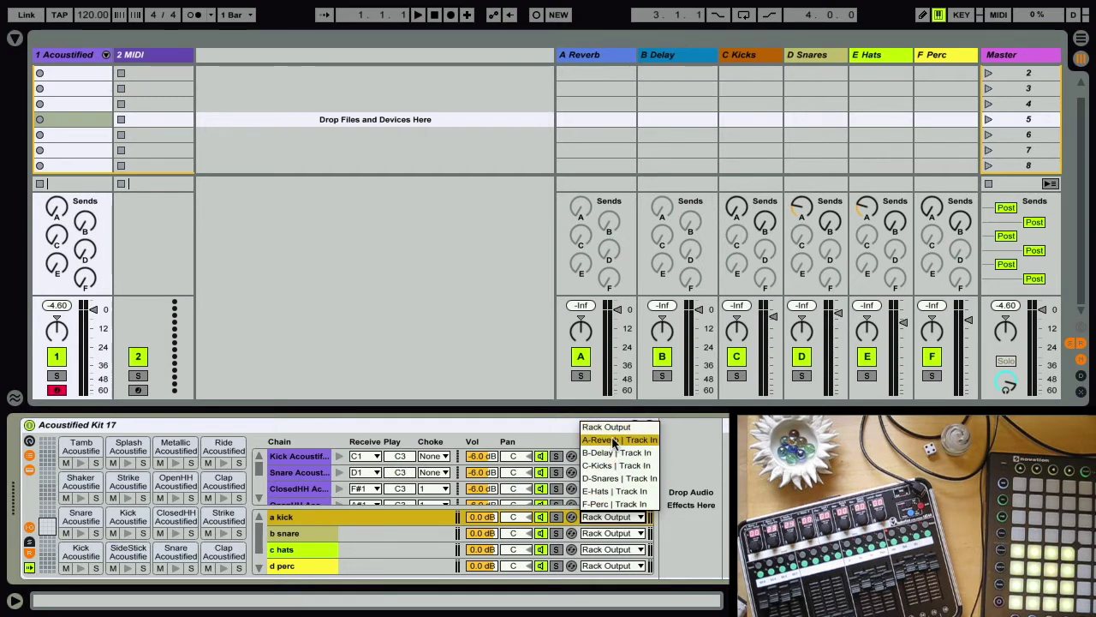
pyautogui.click(612, 467)
pyautogui.click(605, 532)
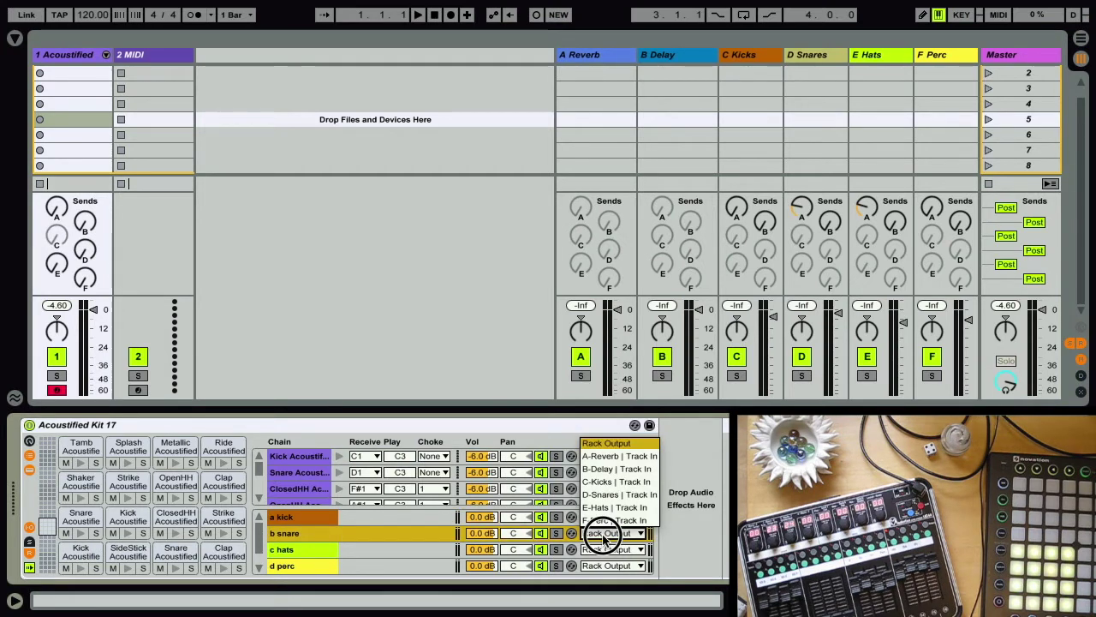
pyautogui.click(602, 499)
pyautogui.click(613, 555)
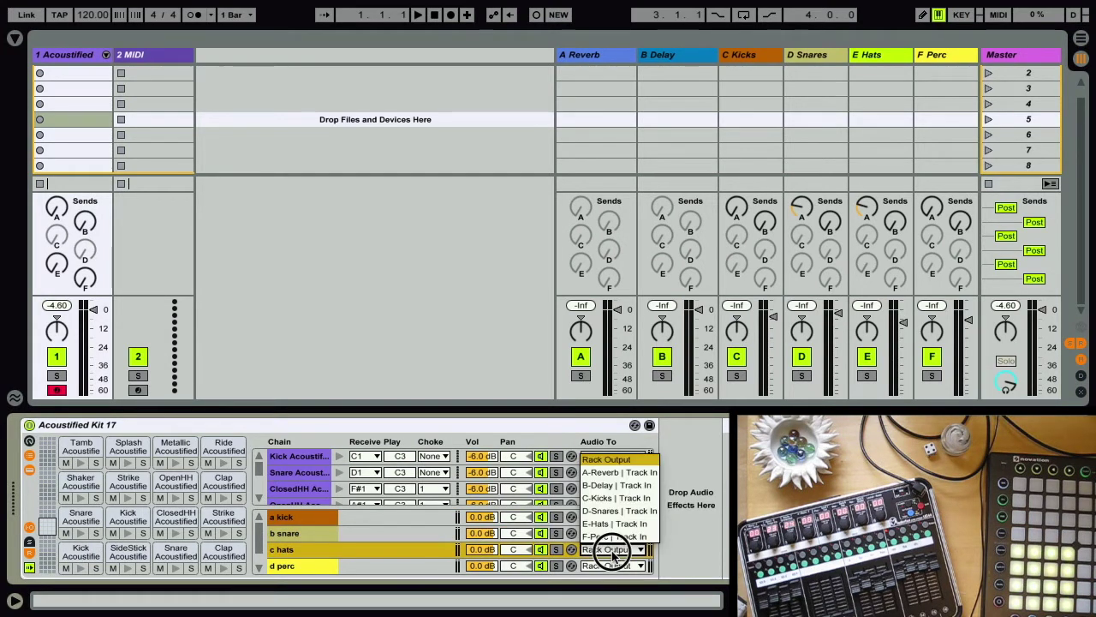
pyautogui.click(612, 521)
pyautogui.click(609, 567)
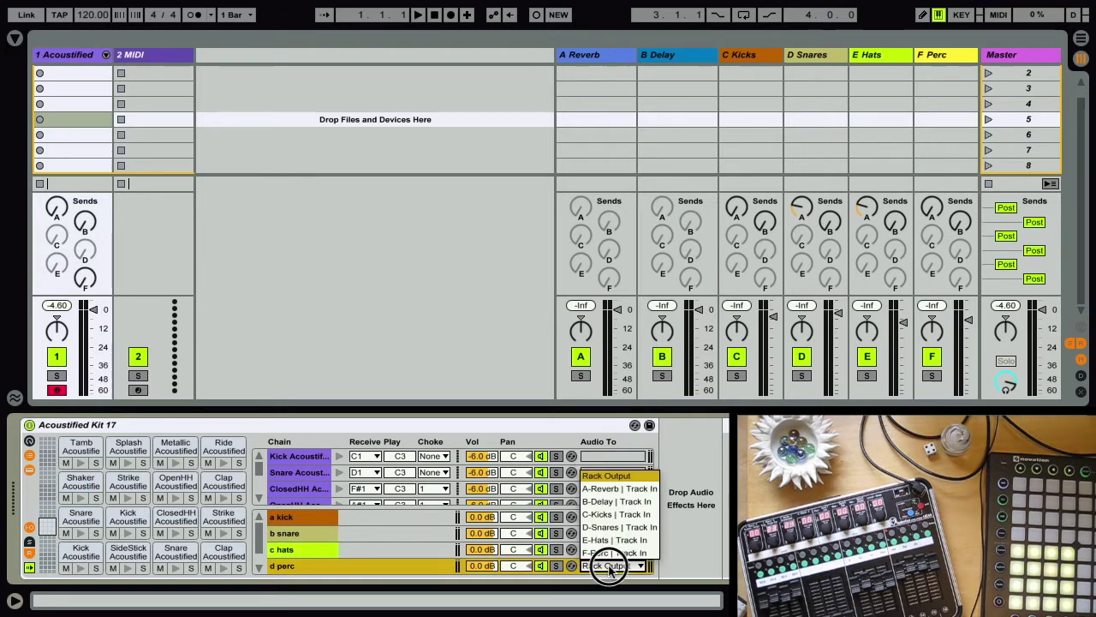
pyautogui.click(611, 553)
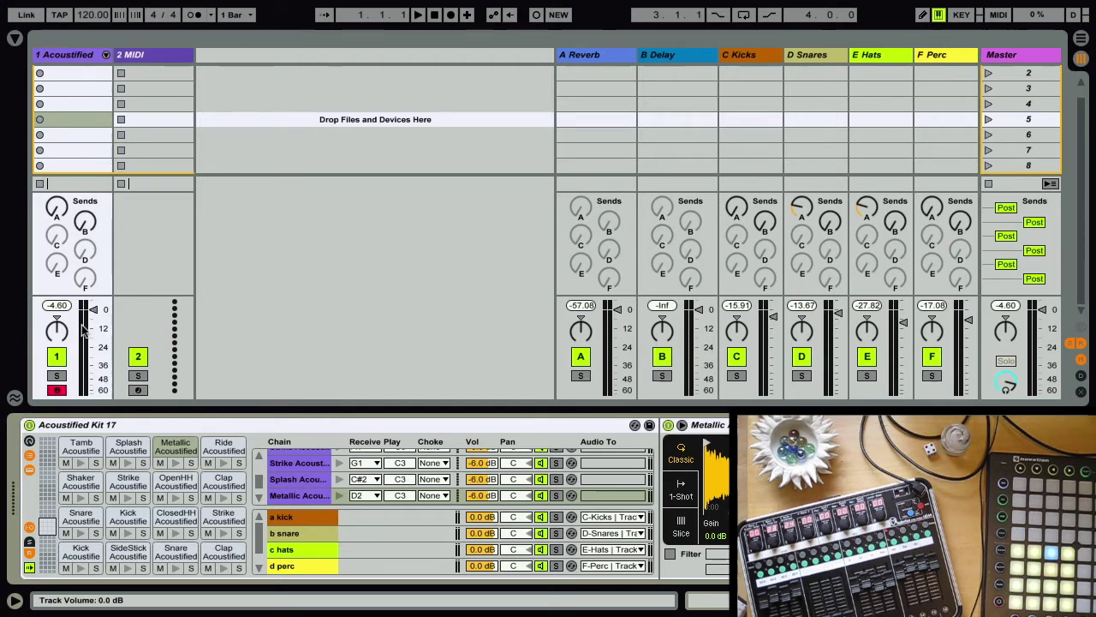
# - Show the mixer's input/output routing and set the Acoustified drum track's Audio To to Sends Only
pyautogui.click(1076, 349)
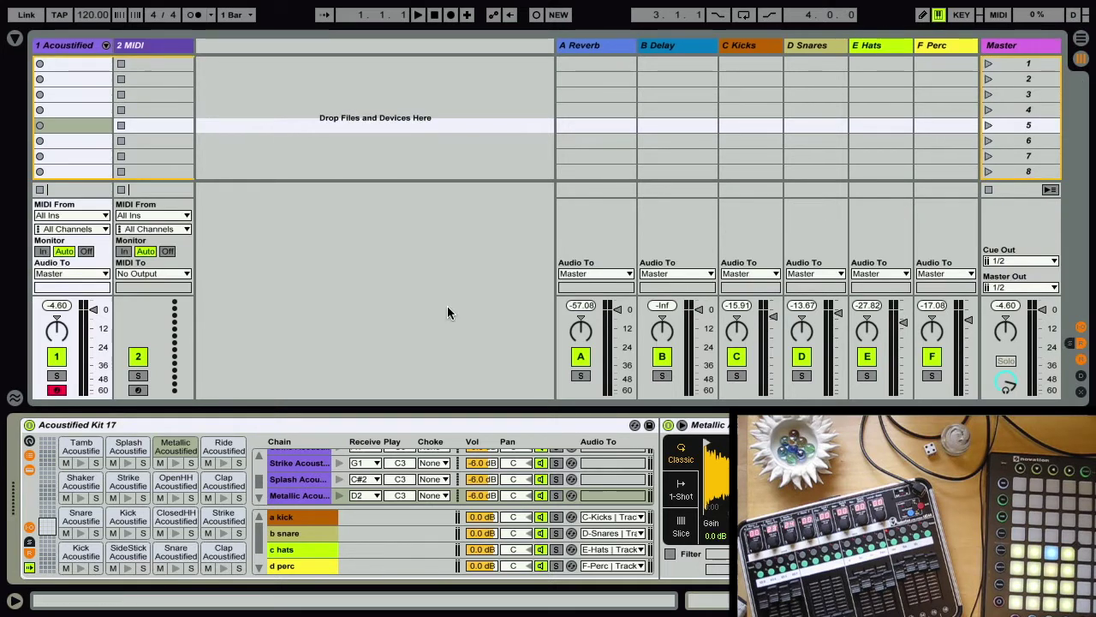
pyautogui.click(69, 274)
pyautogui.click(74, 337)
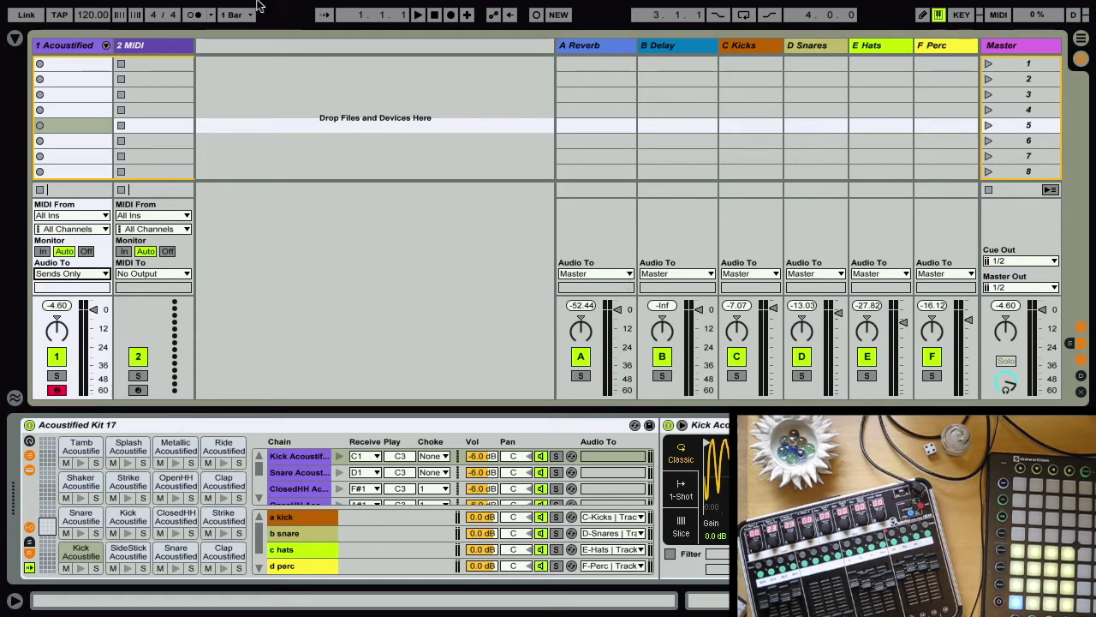
# - Load some clip.alc from the J4M Parts folder into the drum track's first clip slot and launch it
pyautogui.click(12, 40)
pyautogui.moveTo(191, 227); pyautogui.dragTo(321, 64)
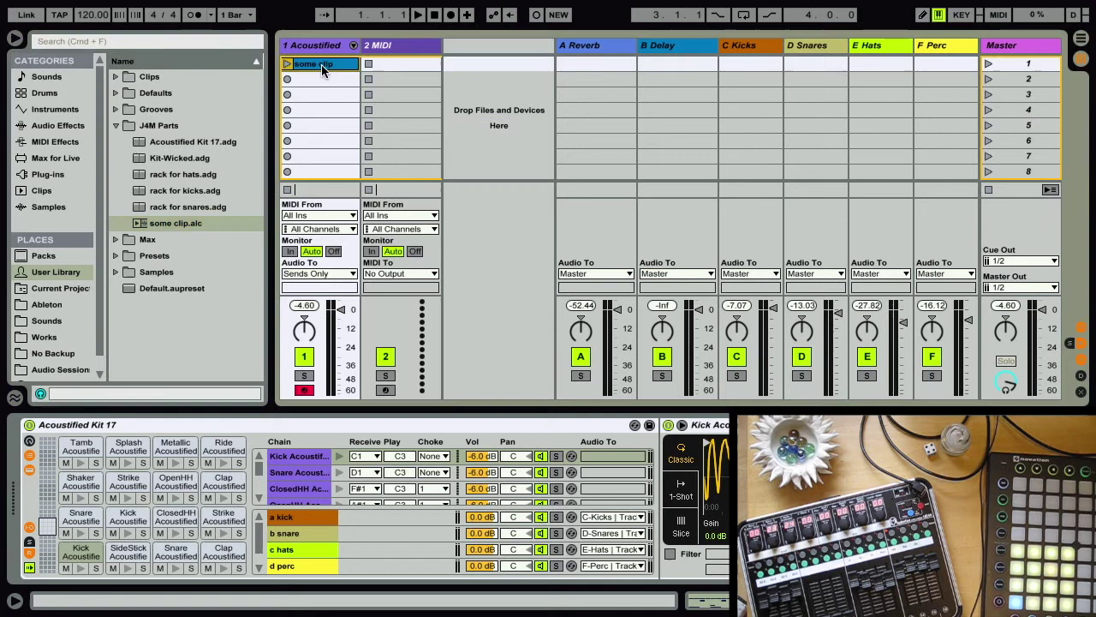
pyautogui.click(287, 65)
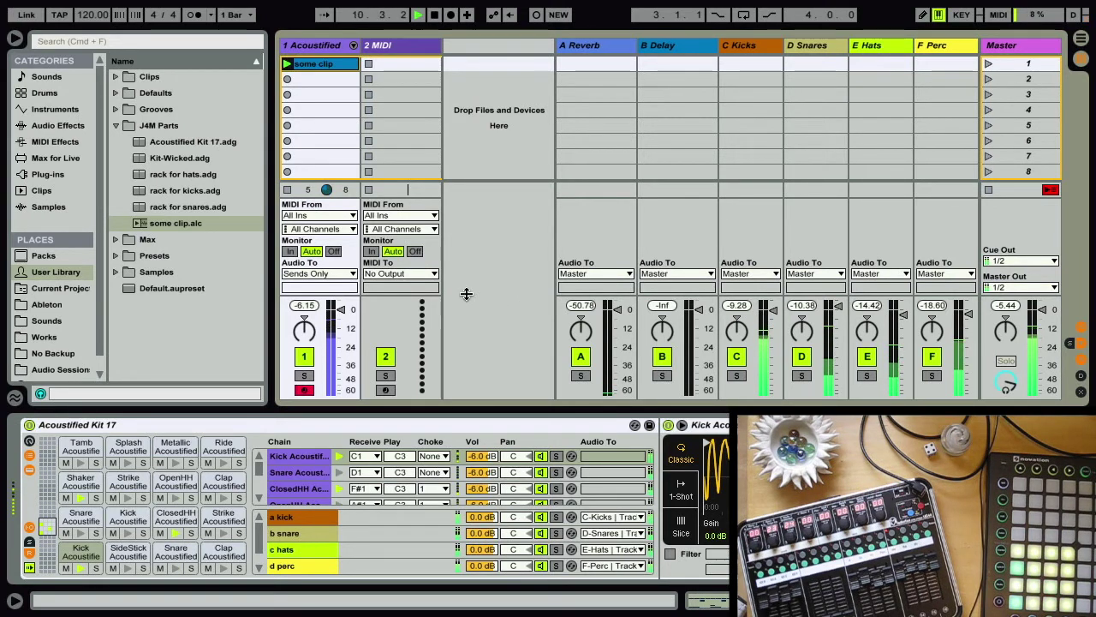
# - Restart playback and test the drum track's volume fader by lowering it to -inf dB and raising it back up
pyautogui.press('space')
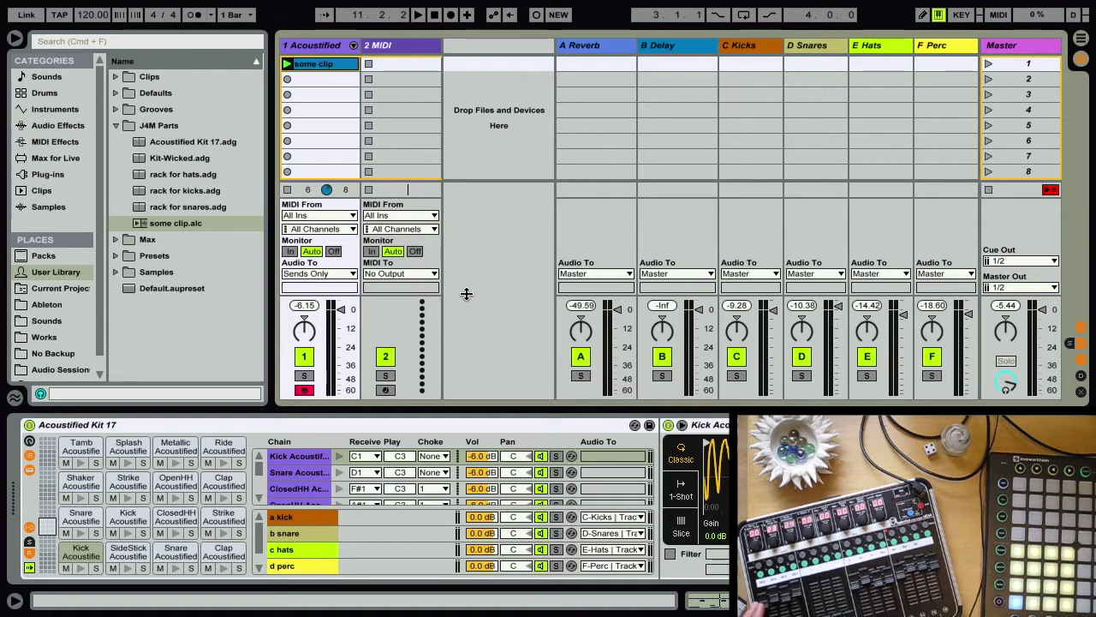
pyautogui.press('space')
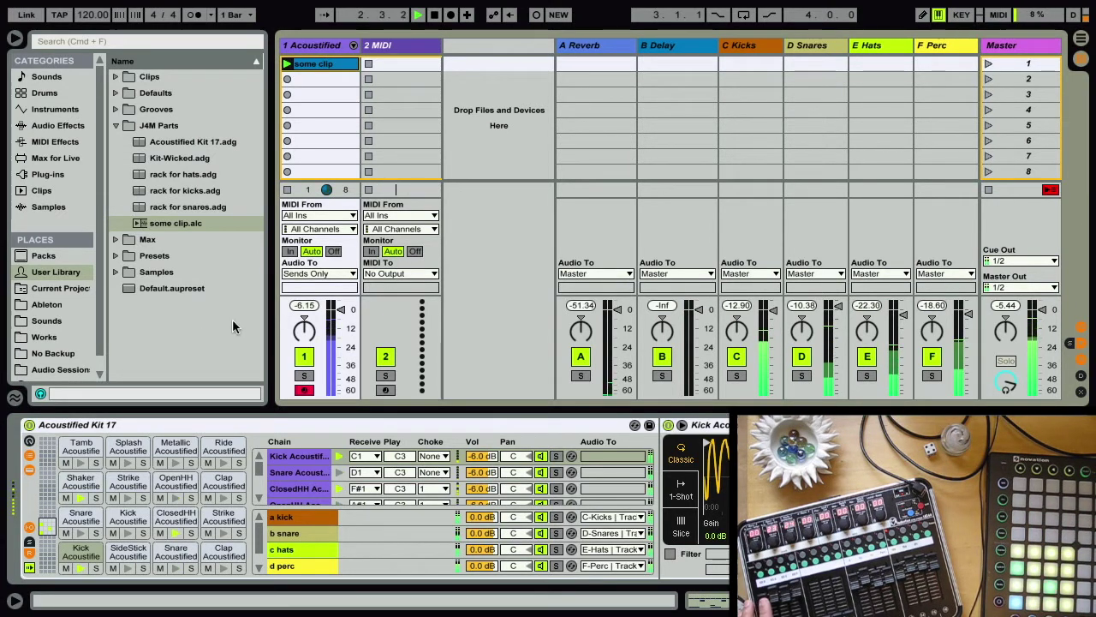
pyautogui.moveTo(342, 310); pyautogui.dragTo(341, 392)
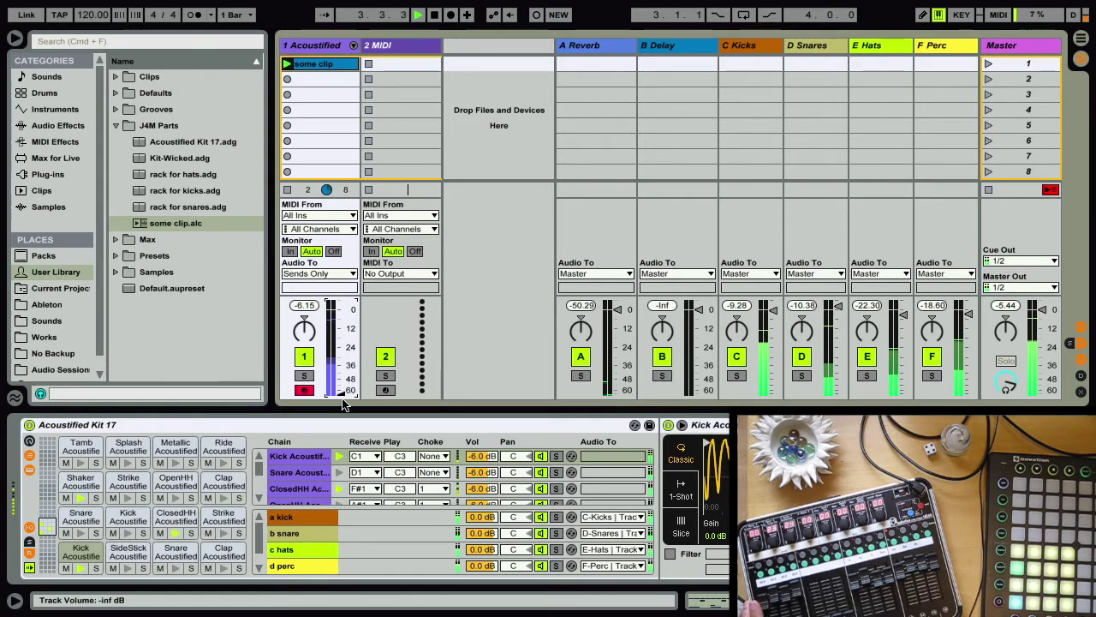
pyautogui.moveTo(341, 354); pyautogui.dragTo(341, 310)
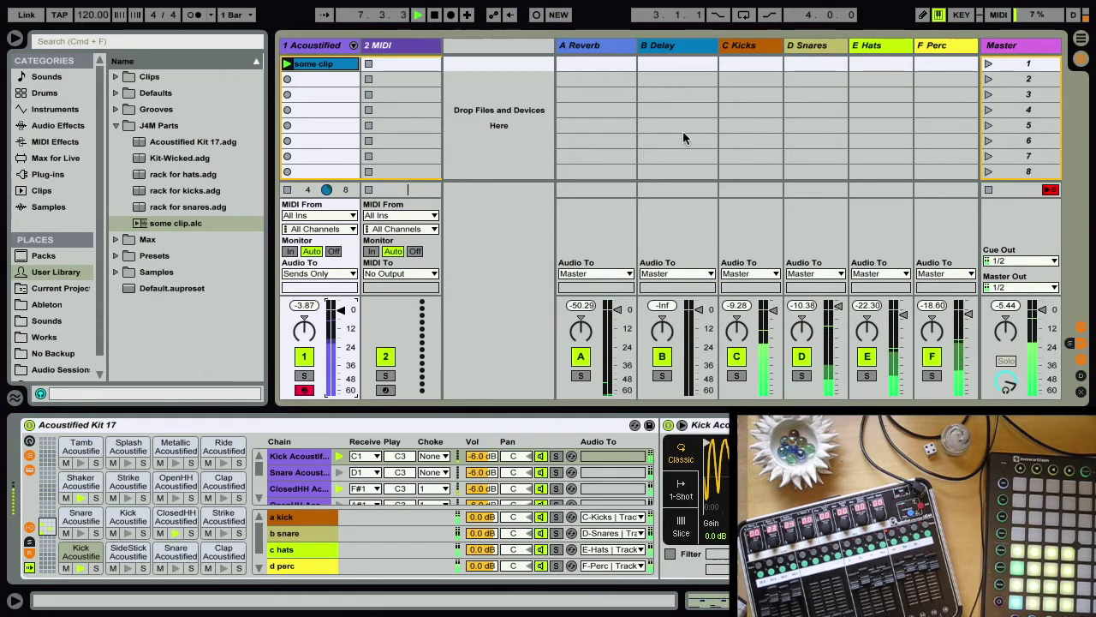
# - Show the drum rack's macro controls and map the a kick chain's volume to Macro 1
pyautogui.click(30, 442)
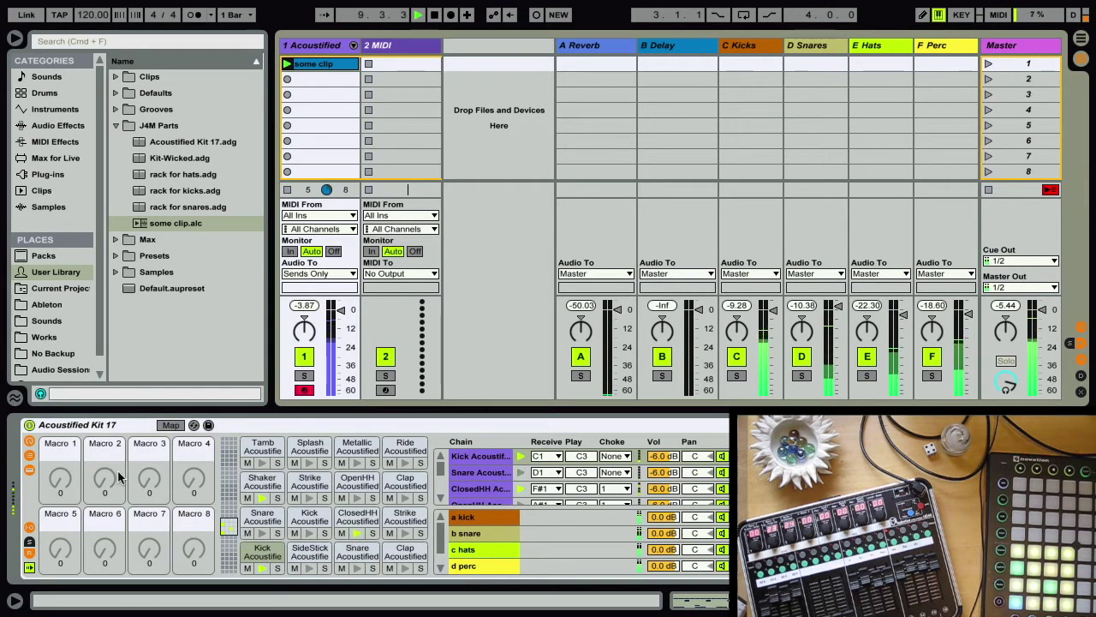
pyautogui.click(53, 480)
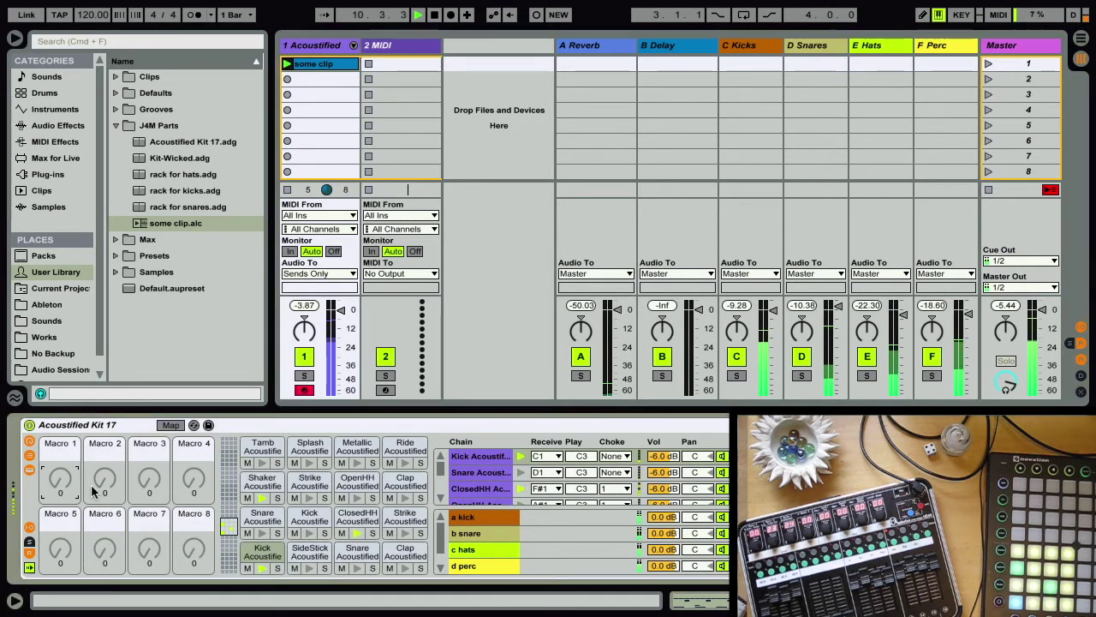
pyautogui.click(171, 425)
pyautogui.click(675, 520)
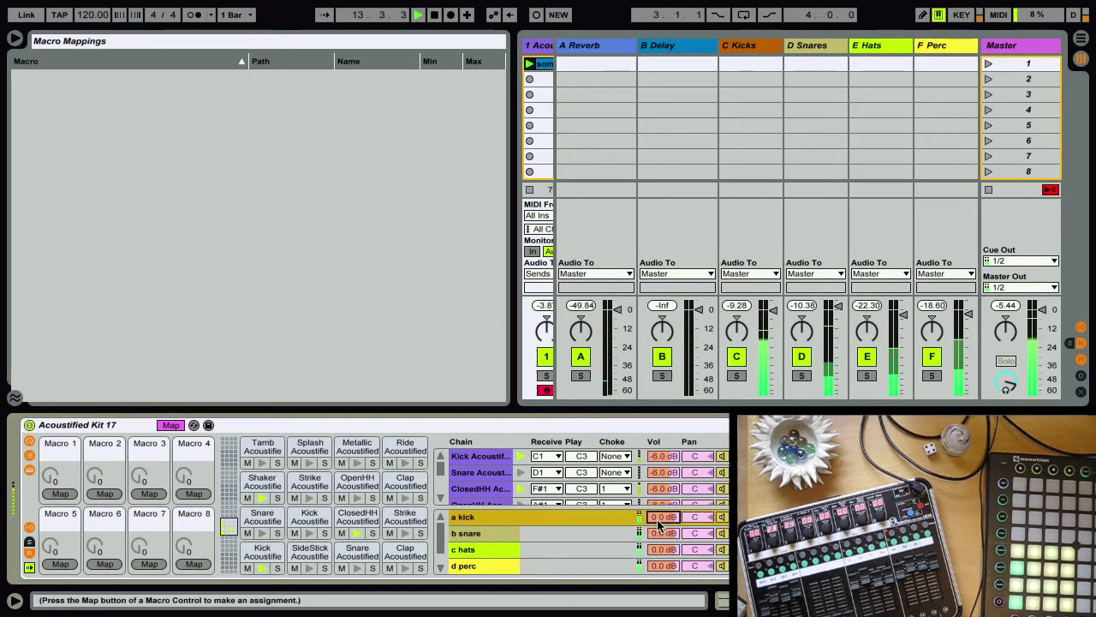
pyautogui.click(60, 494)
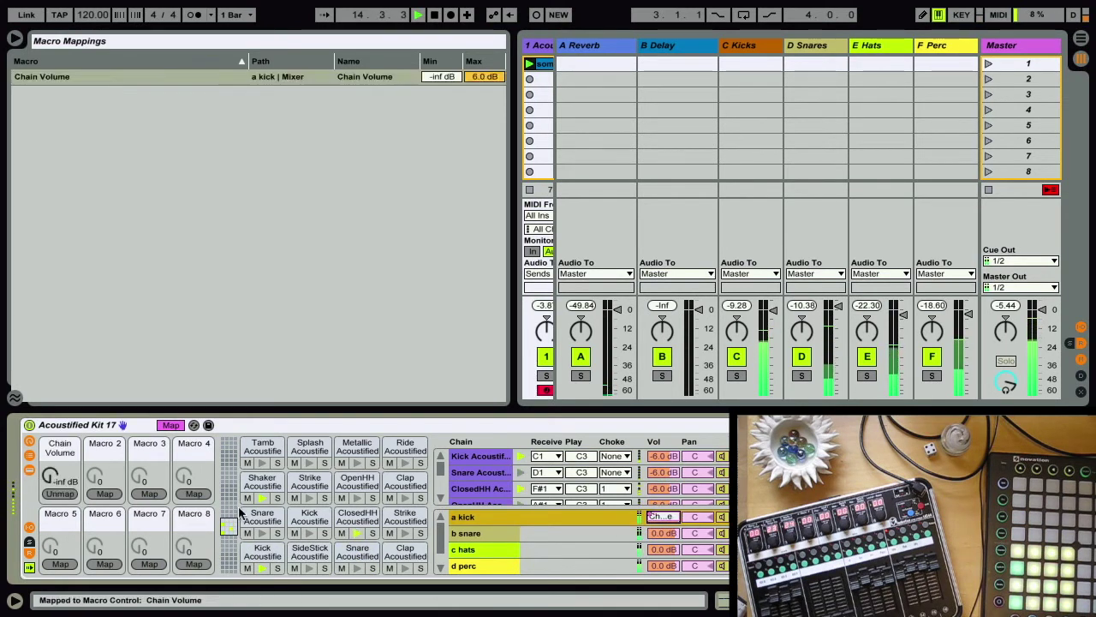
# - Map the b snare, c hats and d perc chain volumes to the Chain Volume macro and leave macro mapping mode
pyautogui.click(652, 533)
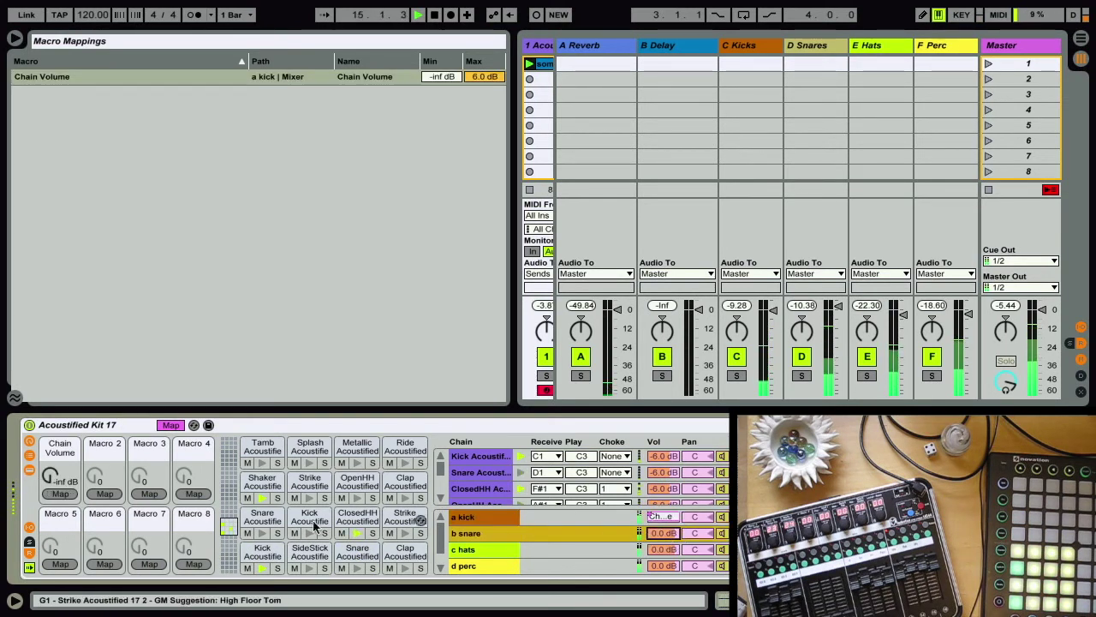
pyautogui.click(67, 499)
pyautogui.click(658, 551)
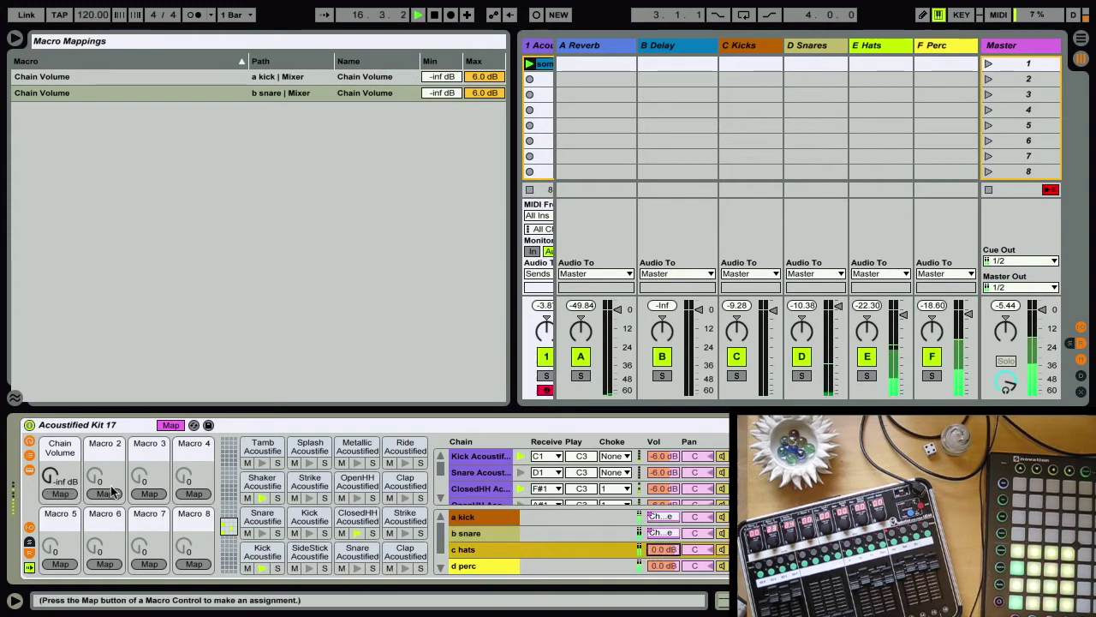
pyautogui.click(75, 497)
pyautogui.click(663, 567)
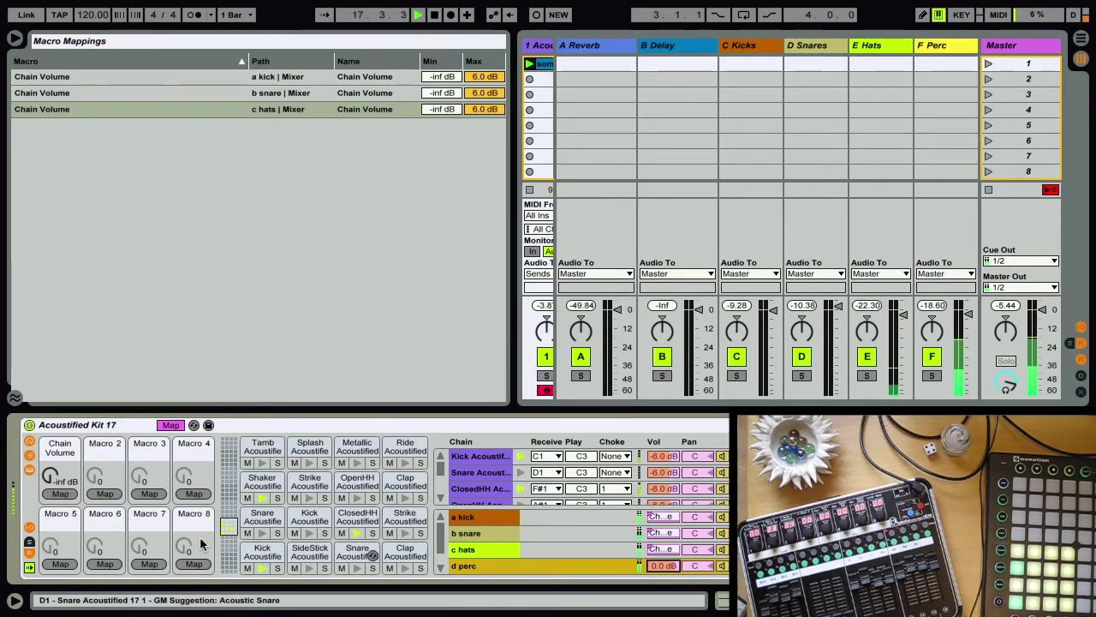
pyautogui.click(62, 495)
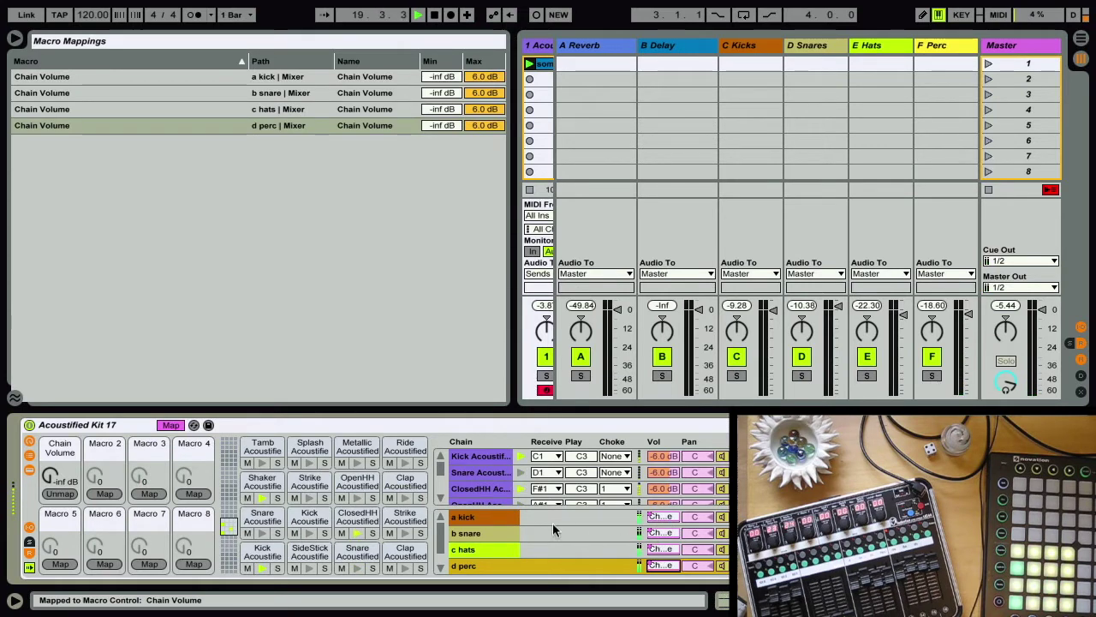
pyautogui.click(174, 425)
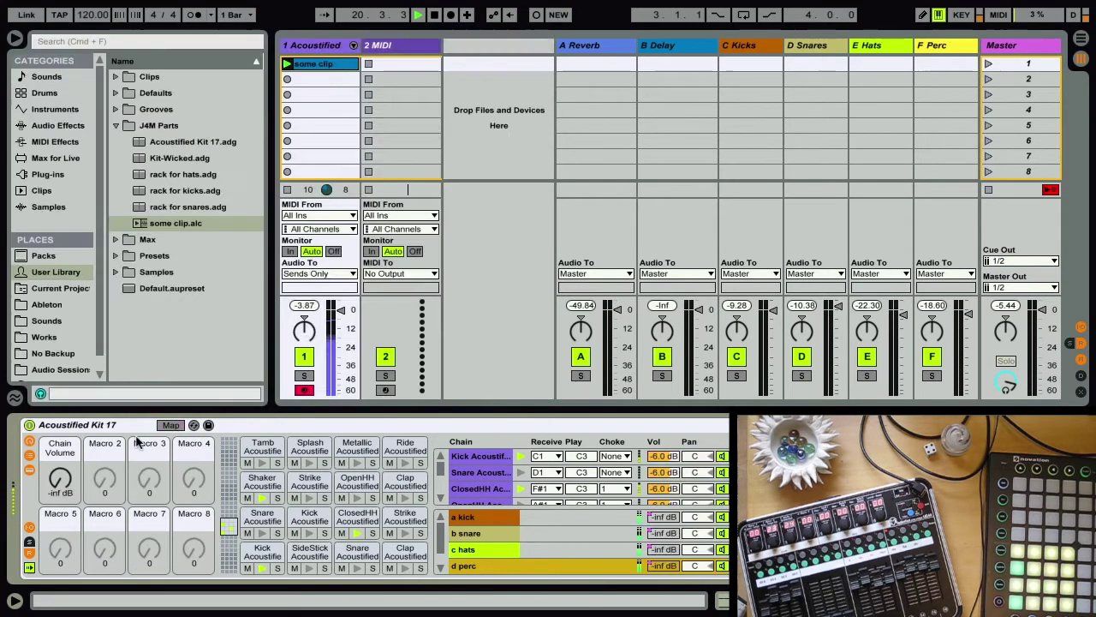
# - Turn the Chain Volume macro up to about 4.7 dB and MIDI-map it to CC 40 on channel 13
pyautogui.moveTo(62, 480); pyautogui.dragTo(62, 360)
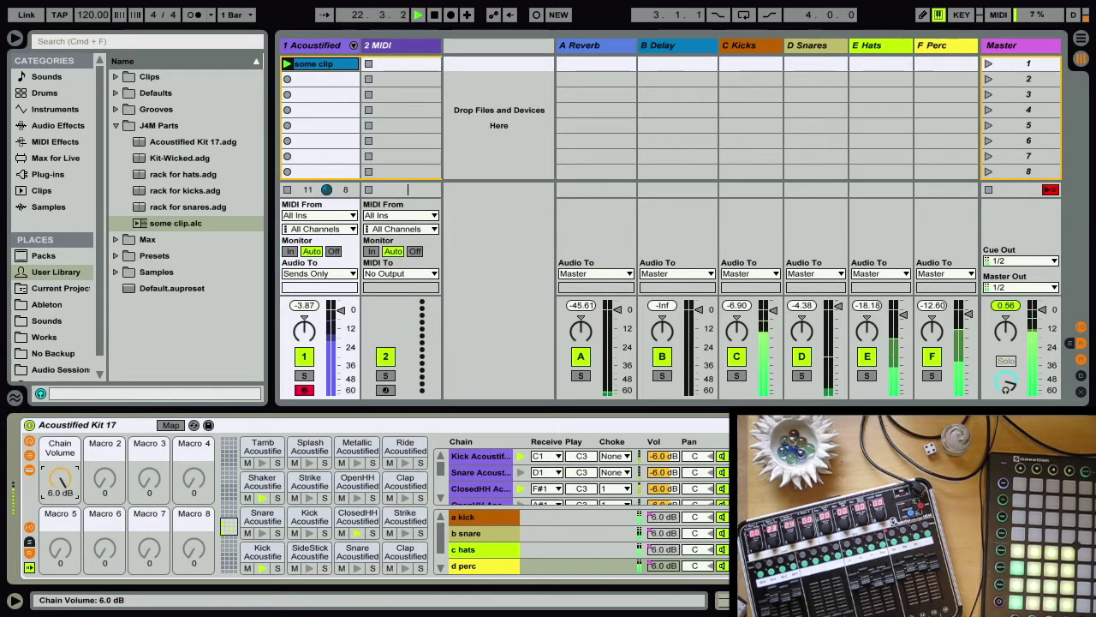
pyautogui.moveTo(60, 478)
pyautogui.mouseDown()
pyautogui.moveTo(60, 558)
pyautogui.moveTo(61, 484)
pyautogui.mouseUp()
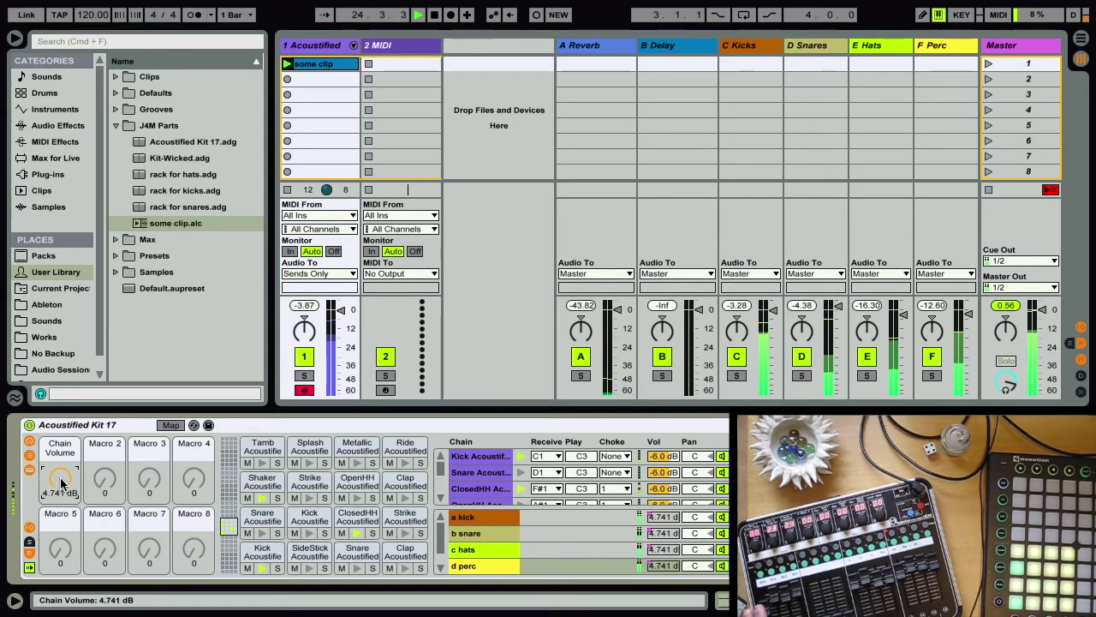
pyautogui.click(998, 16)
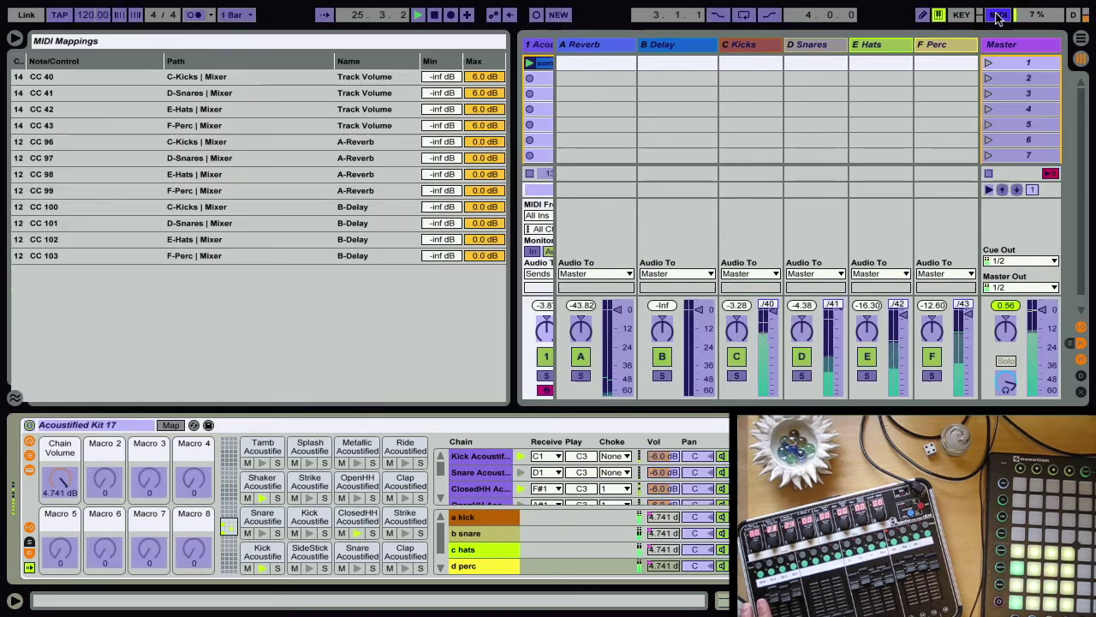
pyautogui.click(70, 483)
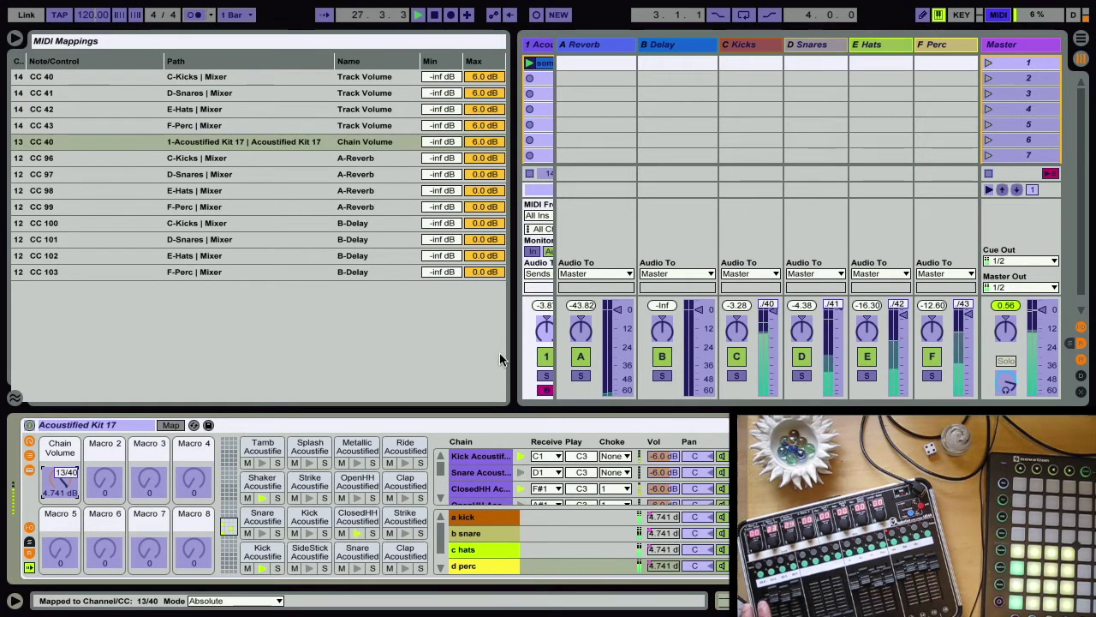
# - Hide the return tracks, MIDI-map the Acoustified track's volume to CC 40 on channel 13 and leave MIDI mapping mode
pyautogui.click(1081, 343)
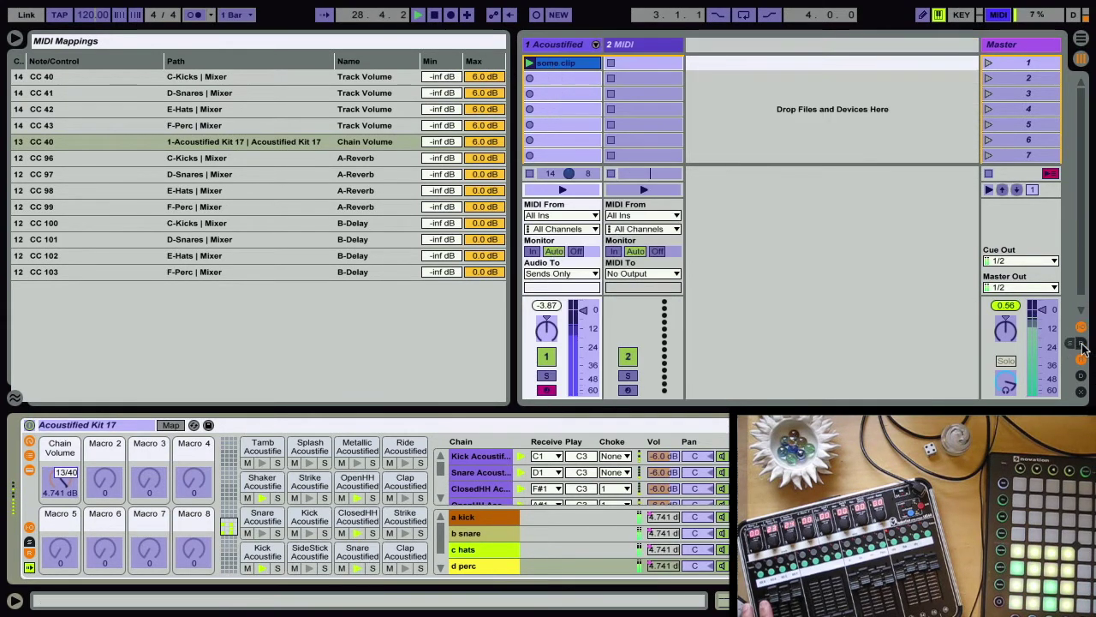
pyautogui.click(587, 336)
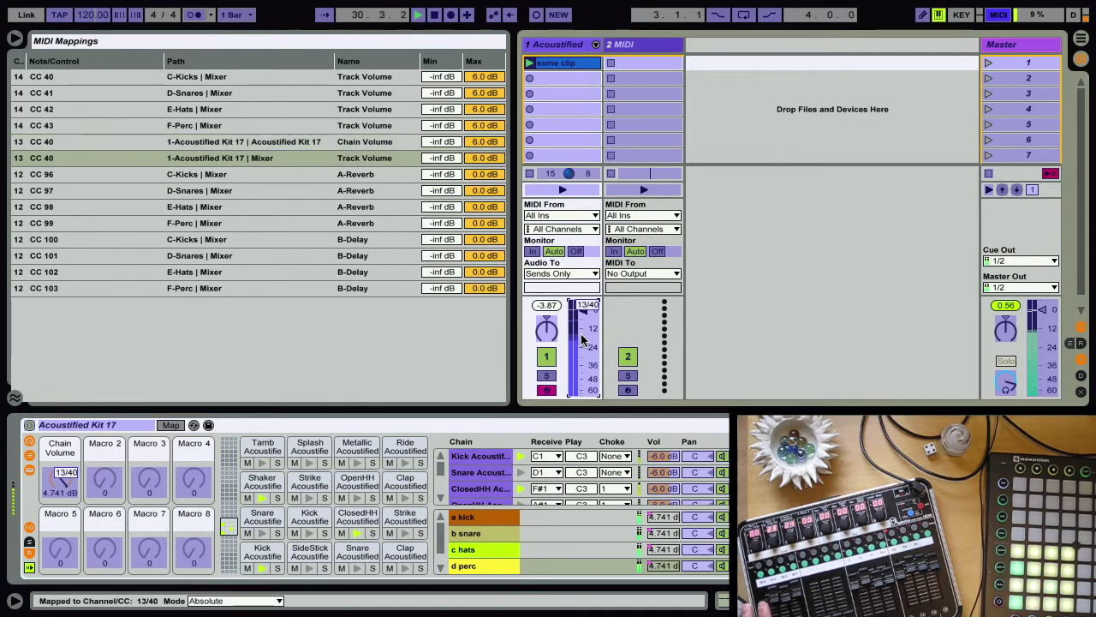
pyautogui.click(998, 14)
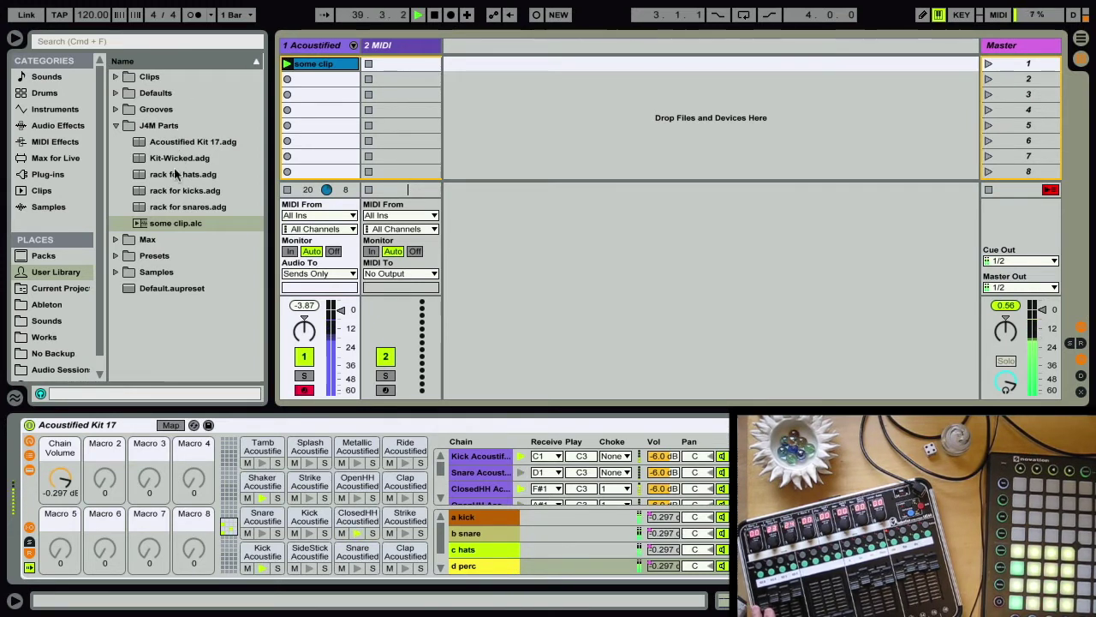
# - Load Kit-Wicked.adg onto the empty MIDI track and show only the rack's chain list with its return chain section
pyautogui.moveTo(175, 160); pyautogui.dragTo(399, 48)
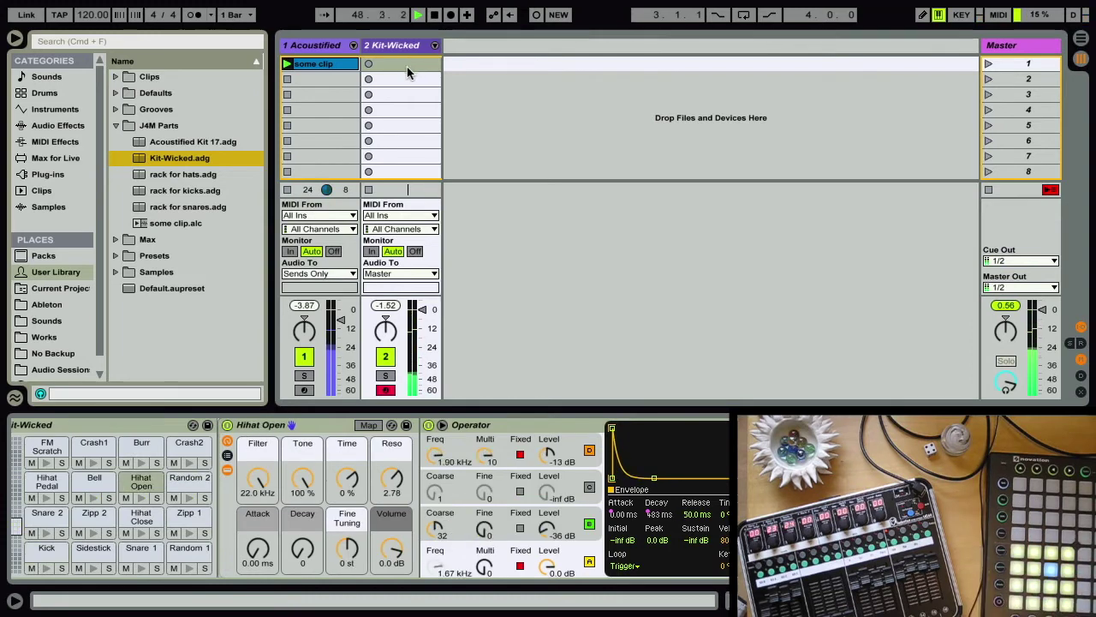
pyautogui.click(131, 466)
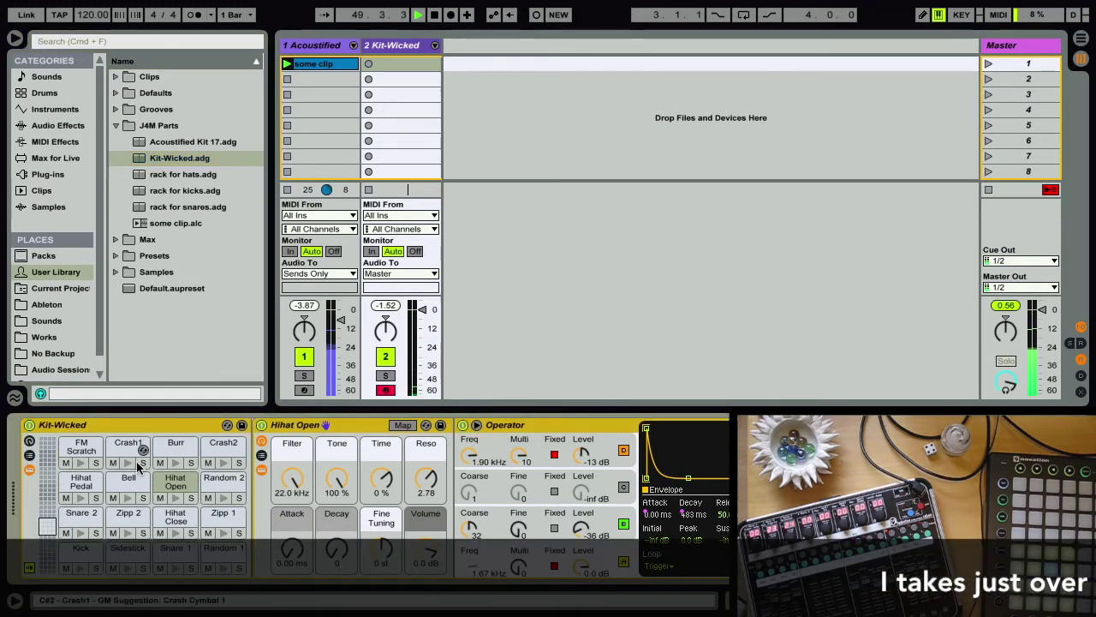
pyautogui.click(261, 454)
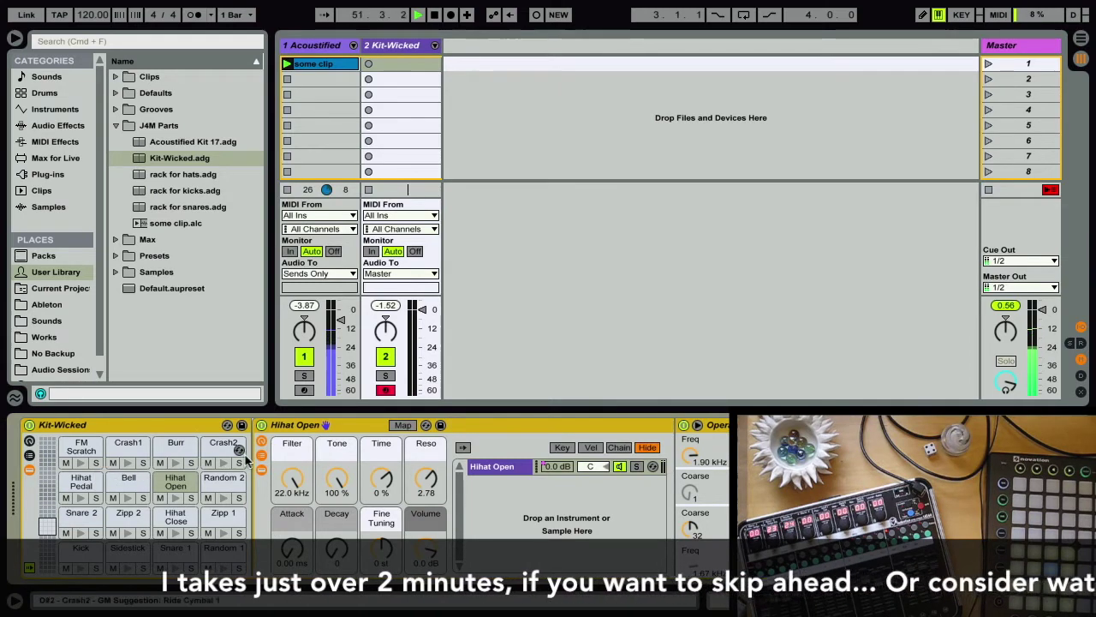
pyautogui.click(263, 457)
pyautogui.click(30, 471)
pyautogui.click(29, 457)
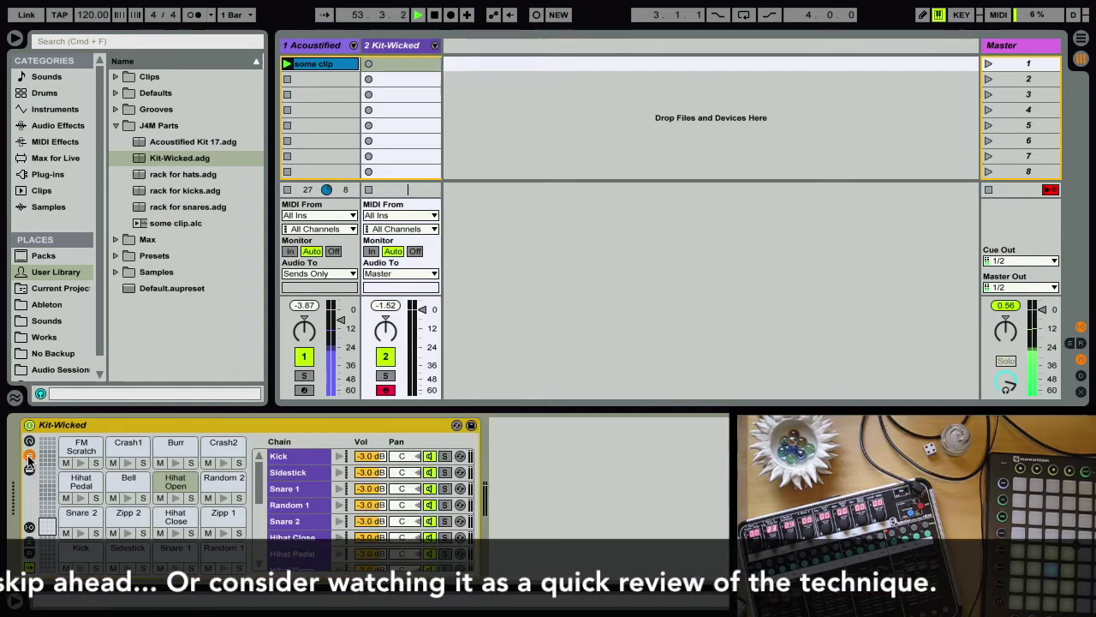
pyautogui.click(29, 542)
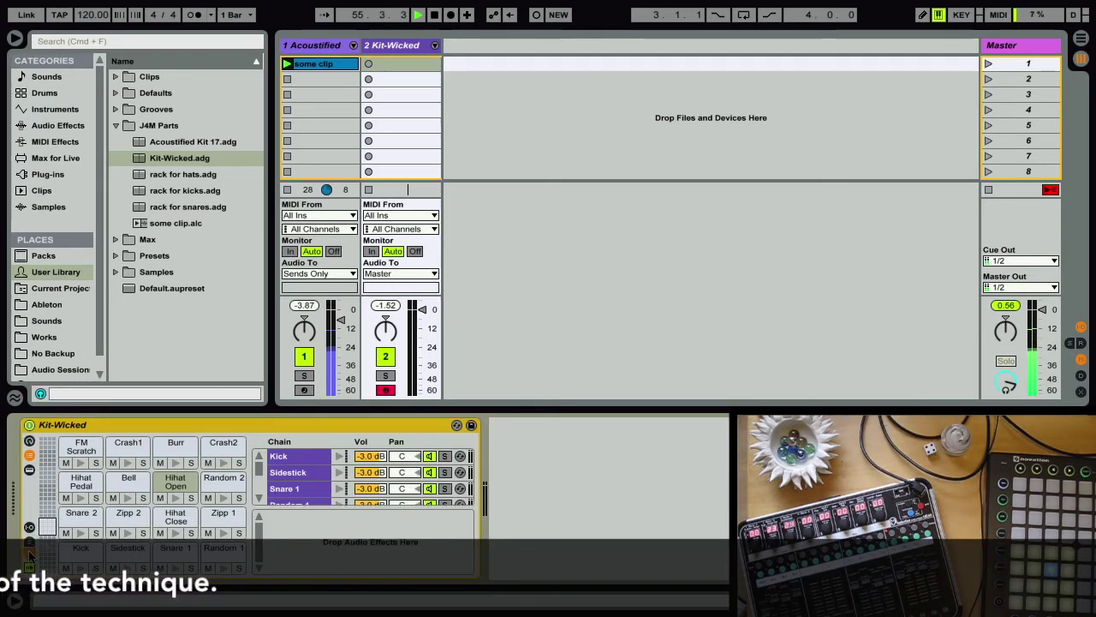
# - Create four return chains inside the Kit-Wicked drum rack
pyautogui.rightClick(373, 534)
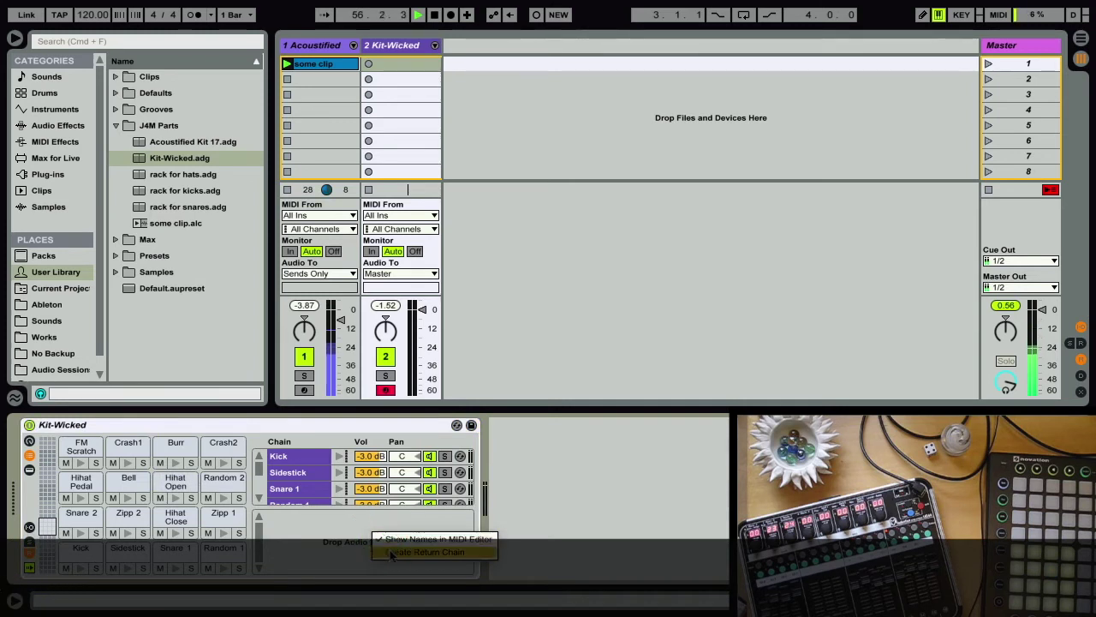
pyautogui.click(390, 552)
pyautogui.rightClick(391, 555)
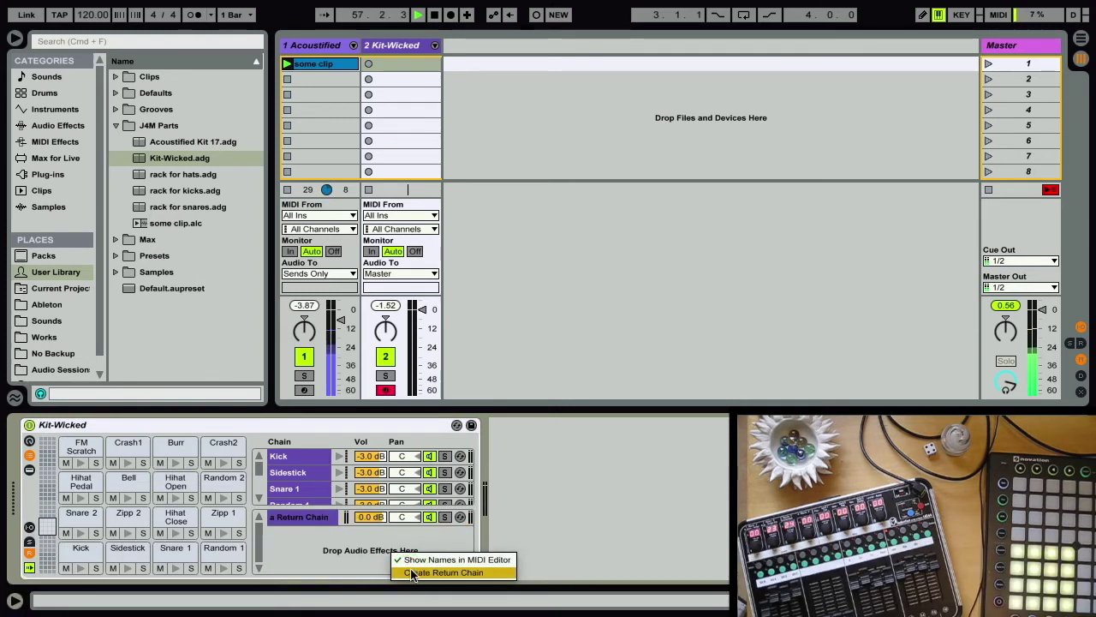
pyautogui.click(409, 569)
pyautogui.rightClick(396, 561)
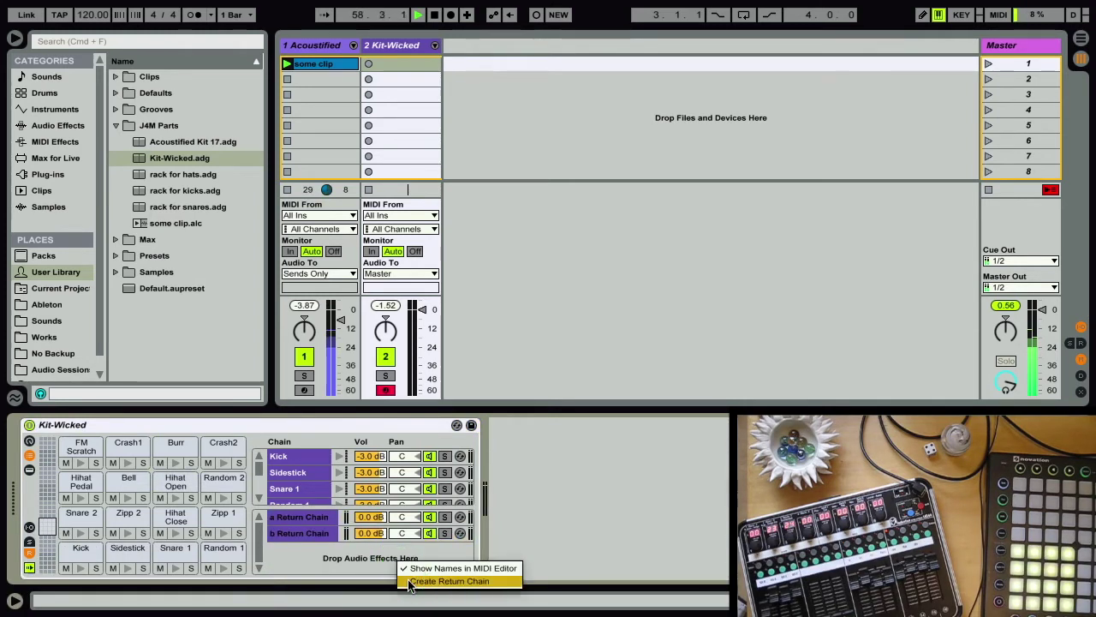
pyautogui.click(410, 582)
pyautogui.rightClick(400, 568)
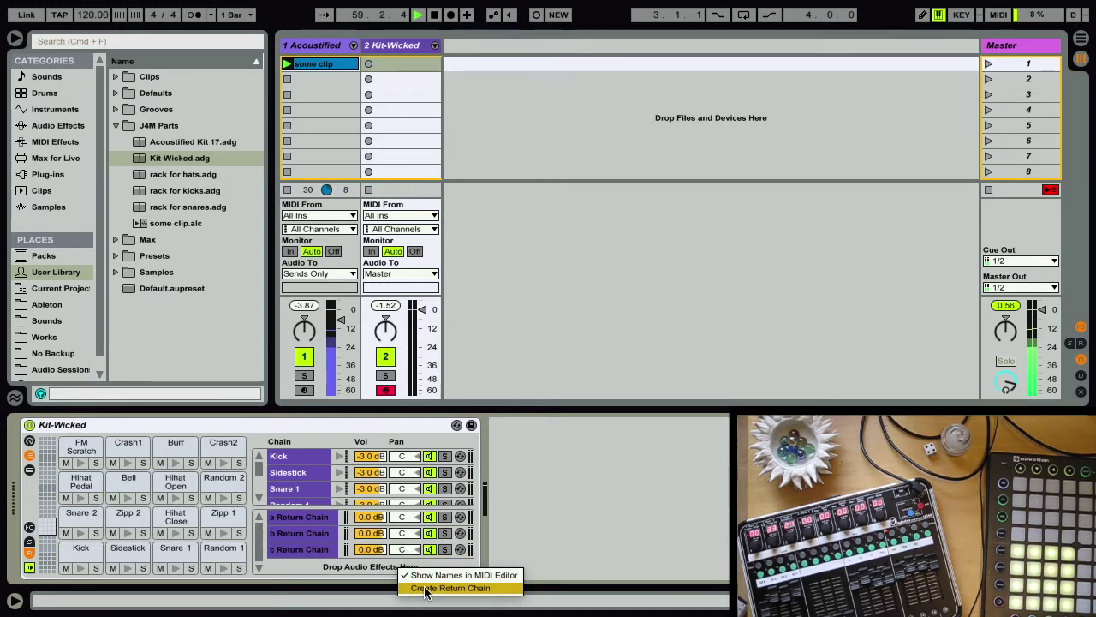
pyautogui.click(426, 589)
# - Rename Kit-Wicked's four return chains as kick, snare, hat and perc
pyautogui.rightClick(332, 519)
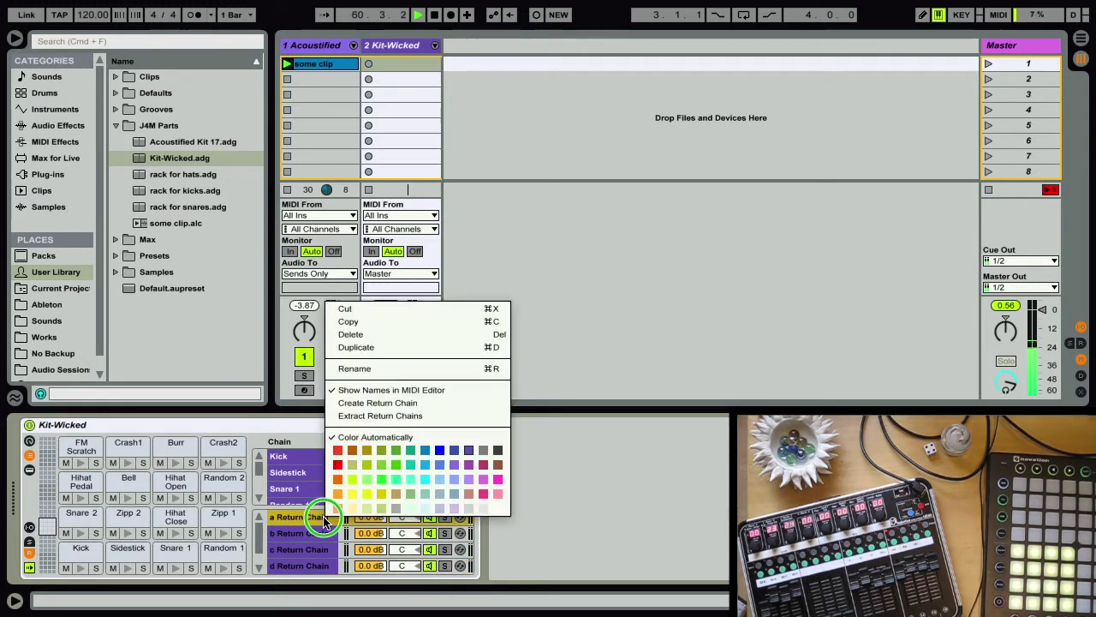
pyautogui.click(364, 368)
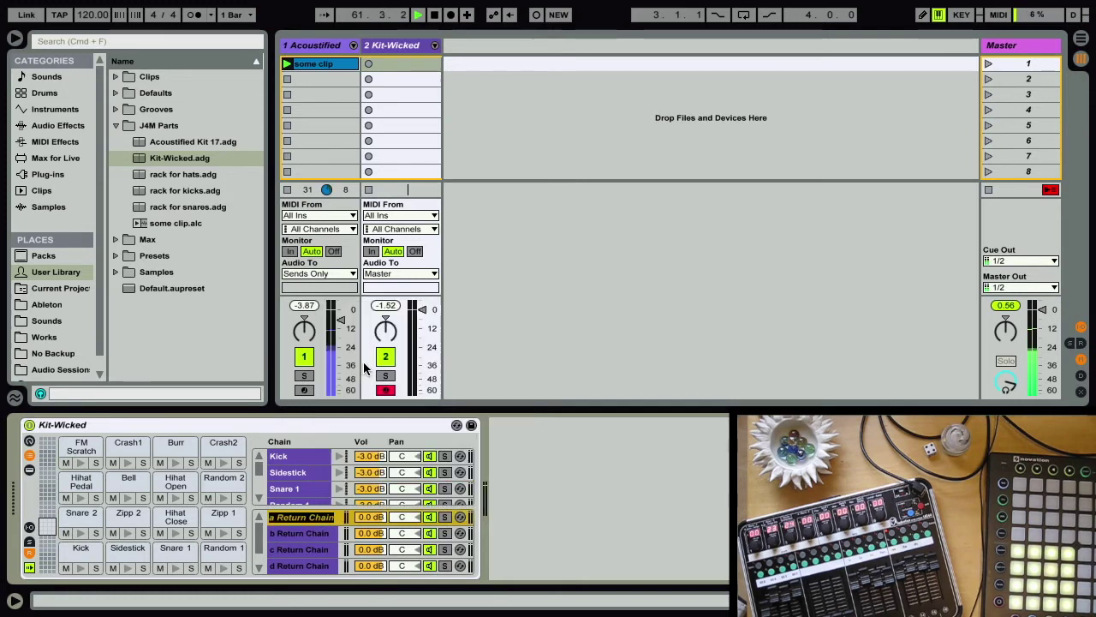
pyautogui.write('kick')
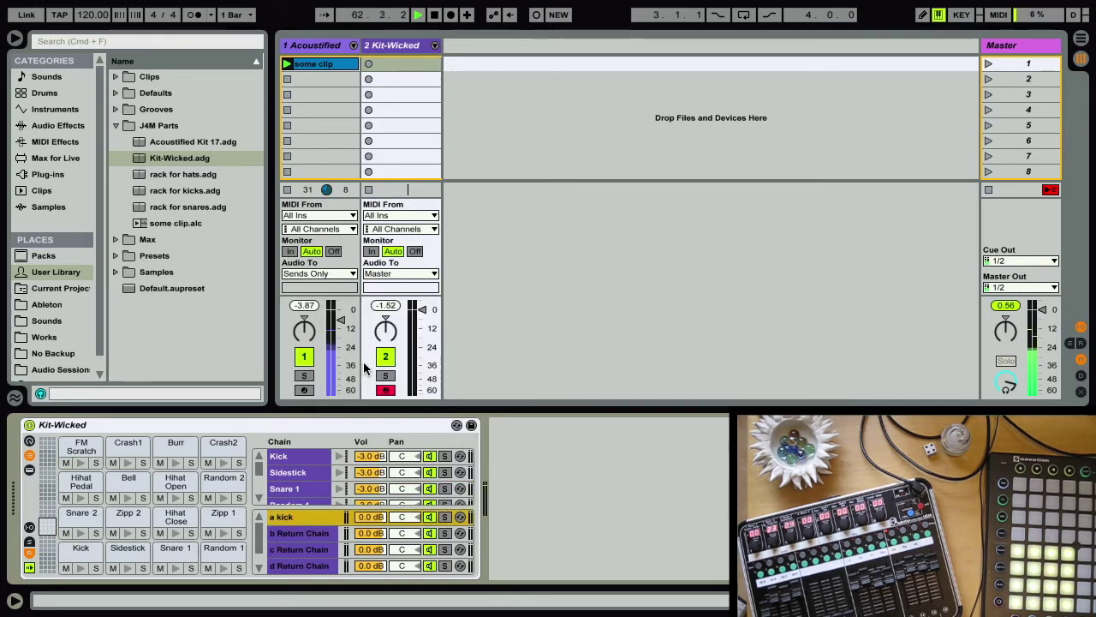
pyautogui.press('Tab')
pyautogui.write('snare')
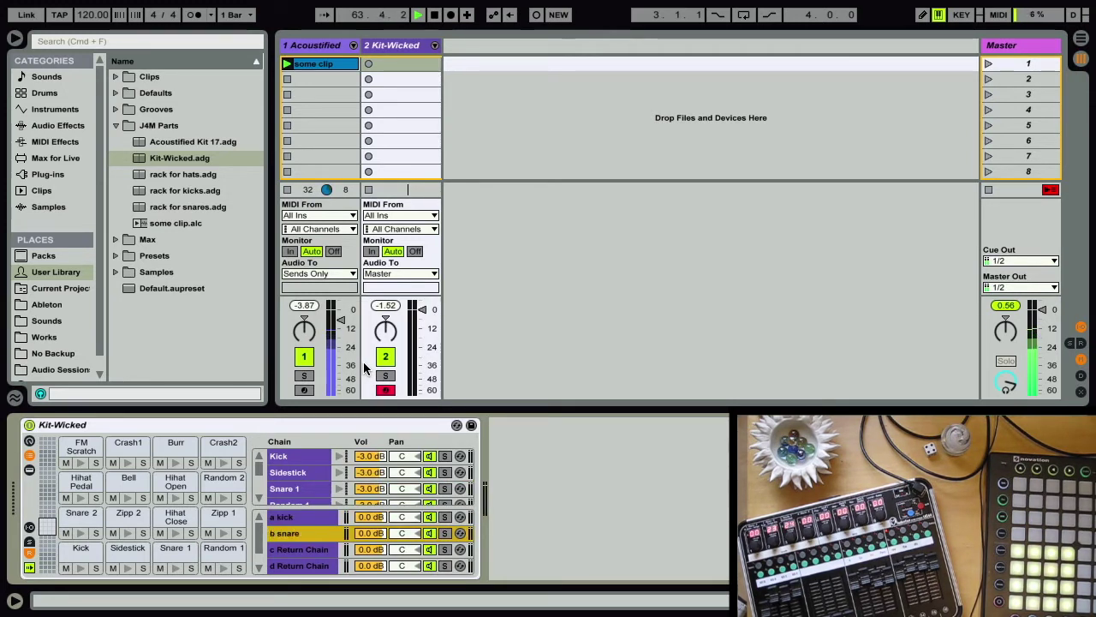
pyautogui.press('Tab')
pyautogui.write('hat')
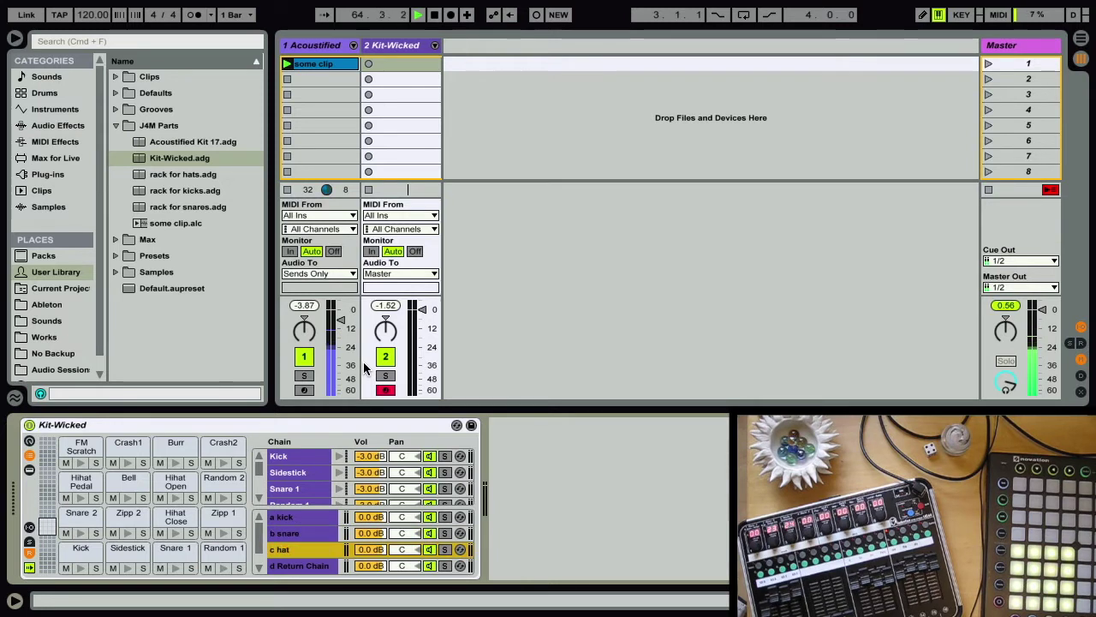
pyautogui.press('Tab')
pyautogui.write('p')
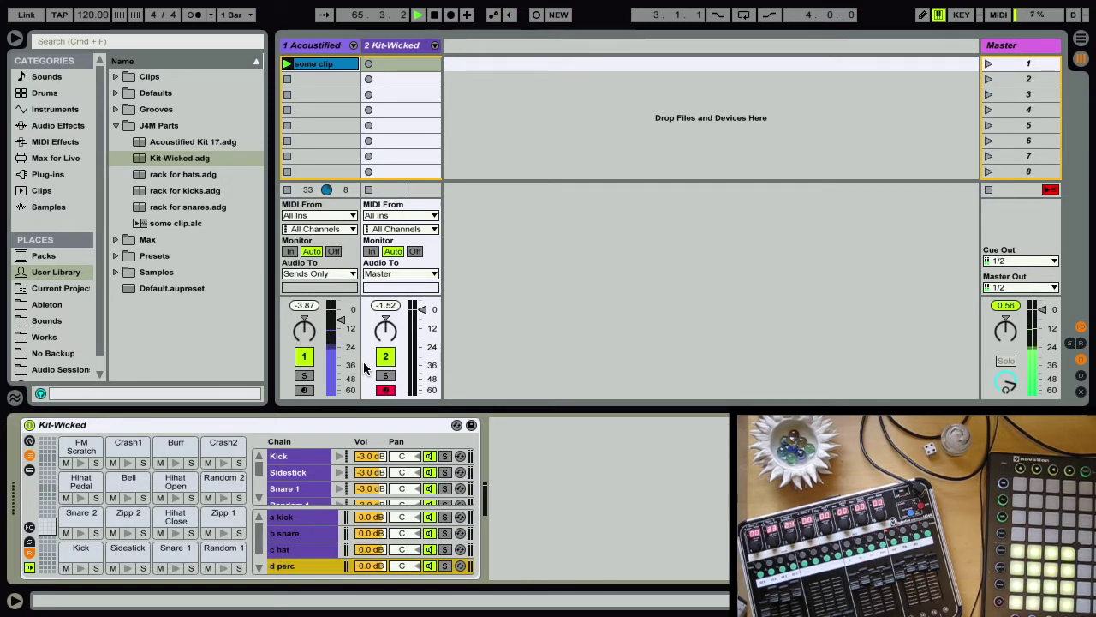
# - Color the return chains: a kick orange-brown, b snare khaki, c hat lime green and d perc yellow
pyautogui.rightClick(313, 518)
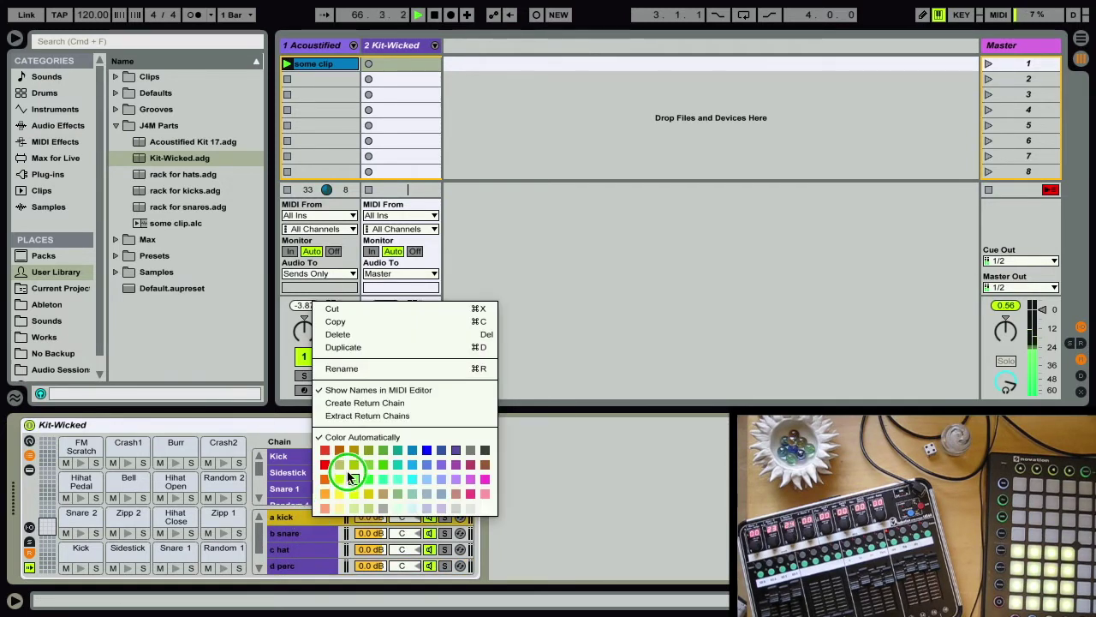
pyautogui.click(340, 454)
pyautogui.rightClick(313, 520)
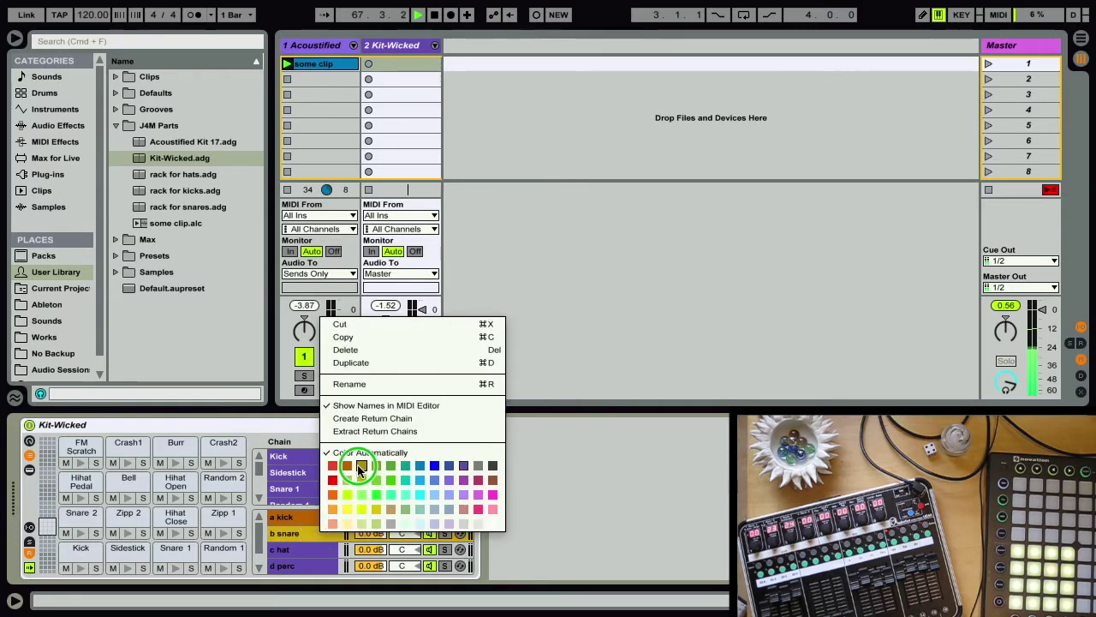
pyautogui.click(347, 481)
pyautogui.rightClick(306, 549)
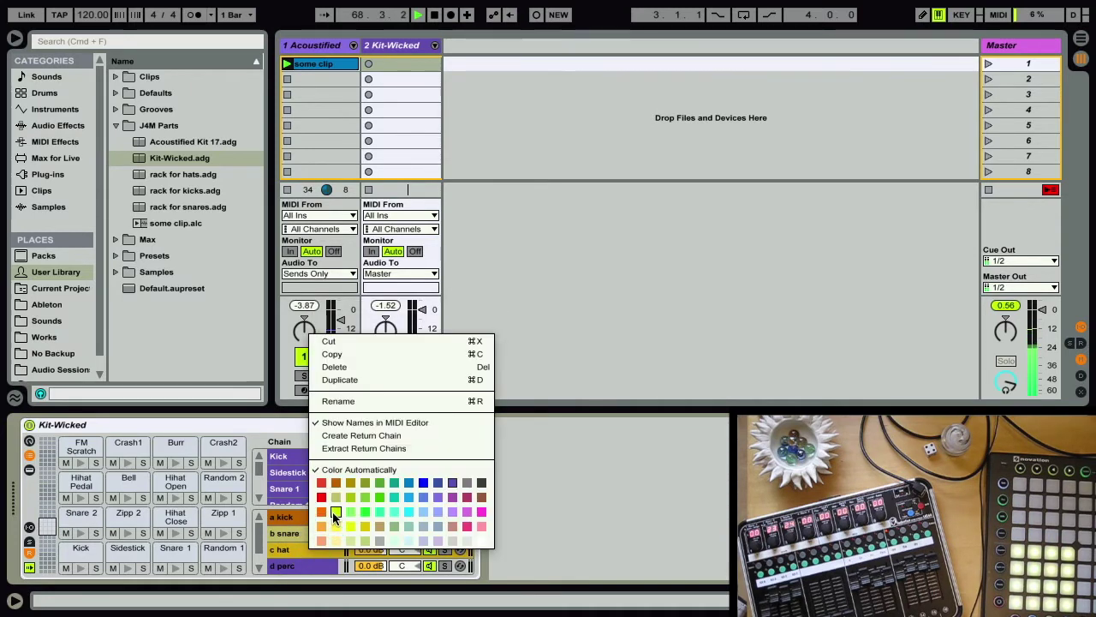
pyautogui.click(332, 508)
pyautogui.rightClick(300, 567)
pyautogui.click(326, 534)
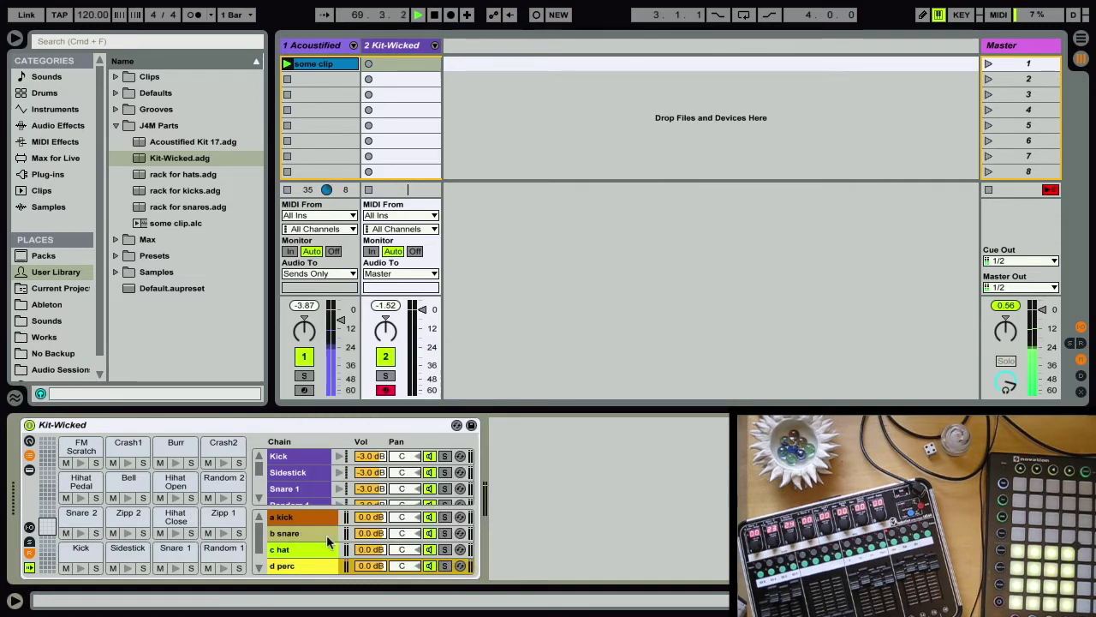
# - Unfold the Kit-Wicked track's drum chains in the mixer and show their sends, with the browser hidden
pyautogui.click(435, 45)
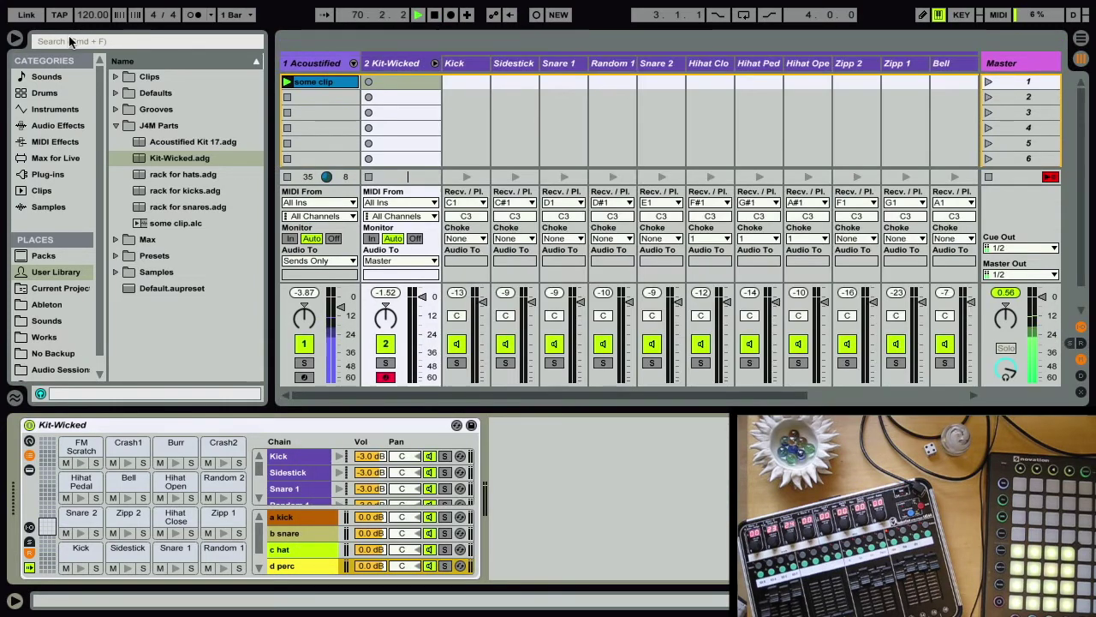
pyautogui.click(13, 41)
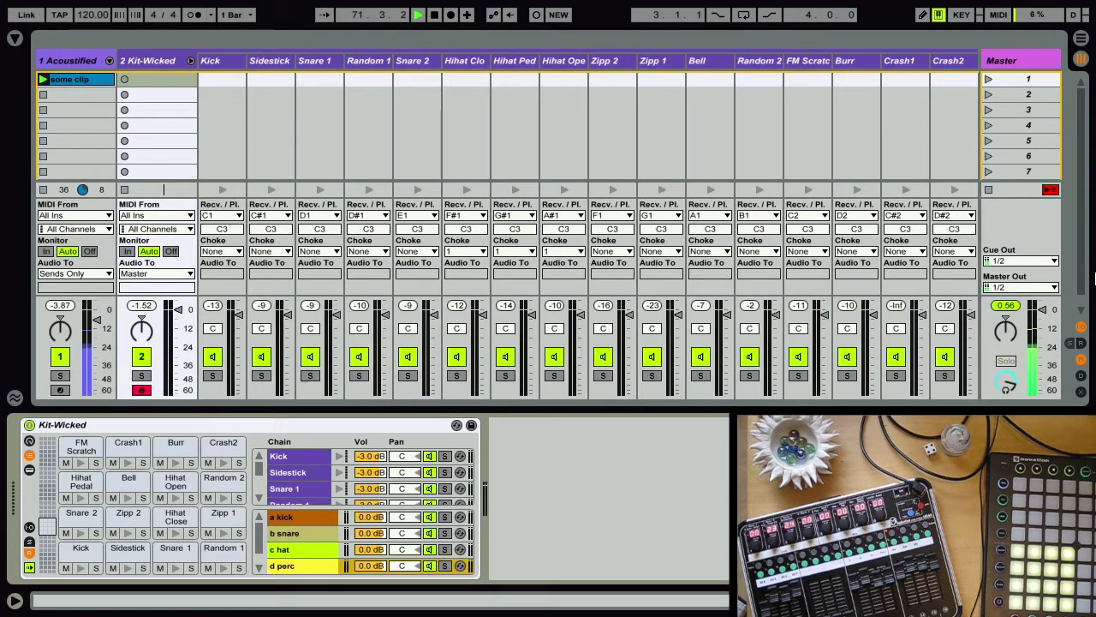
pyautogui.click(1081, 329)
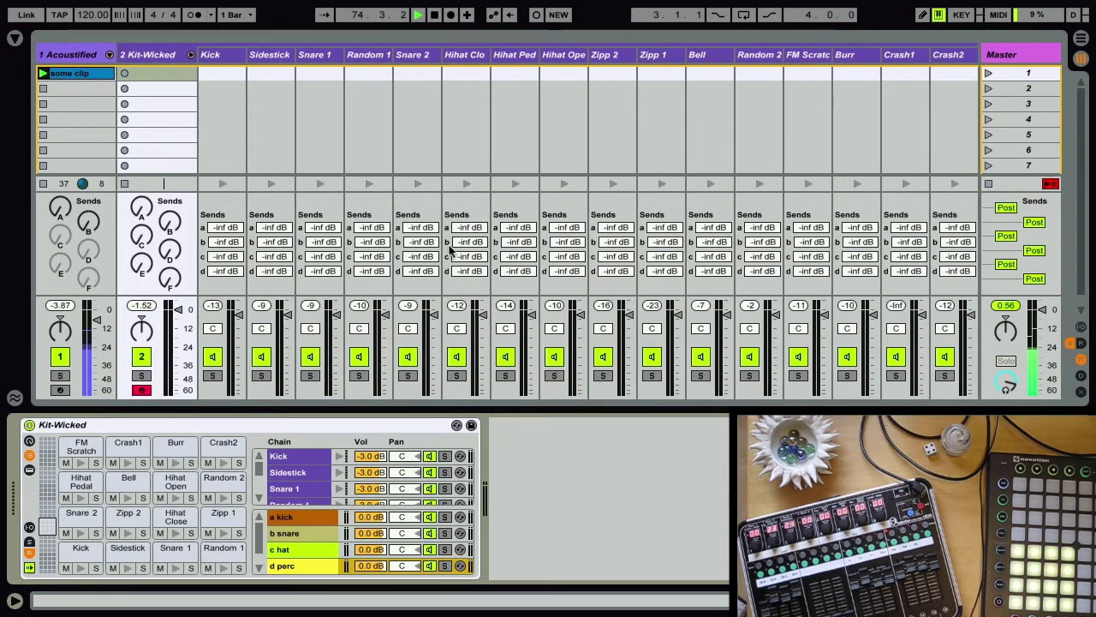
# - Set send a to 0 dB for Kick, send b for Sidestick, Snare 1 and Snare 2, and send d for Random 1
pyautogui.click(222, 229)
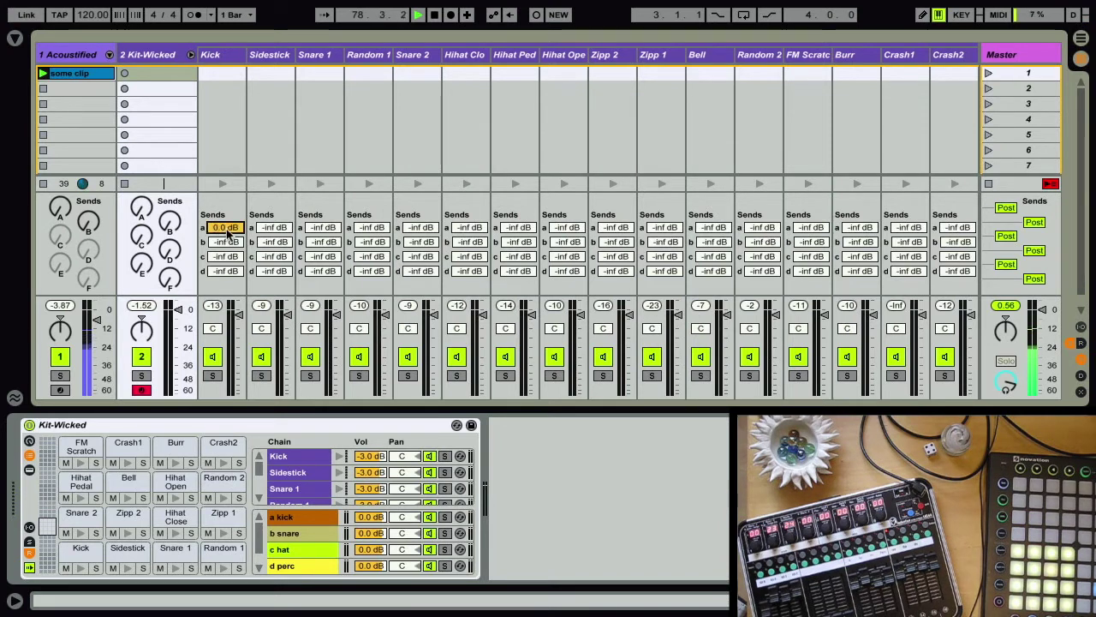
pyautogui.click(275, 243)
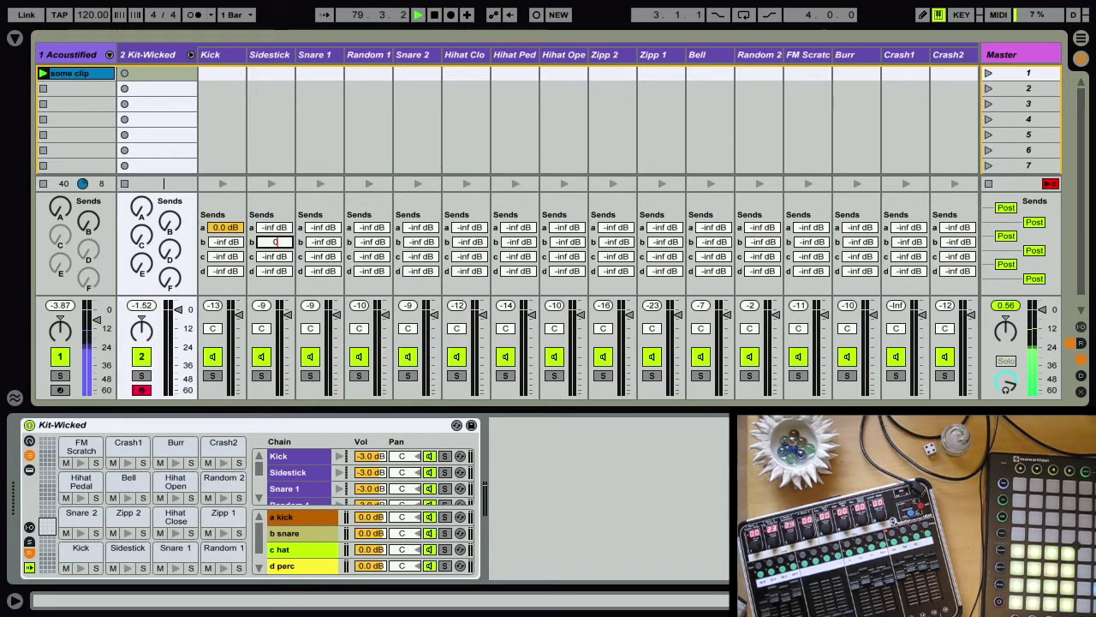
pyautogui.click(372, 270)
pyautogui.write('0')
pyautogui.click(421, 243)
pyautogui.write('0')
# - Set send c to 0 dB for the closed, pedal and open hi-hat chains
pyautogui.click(471, 258)
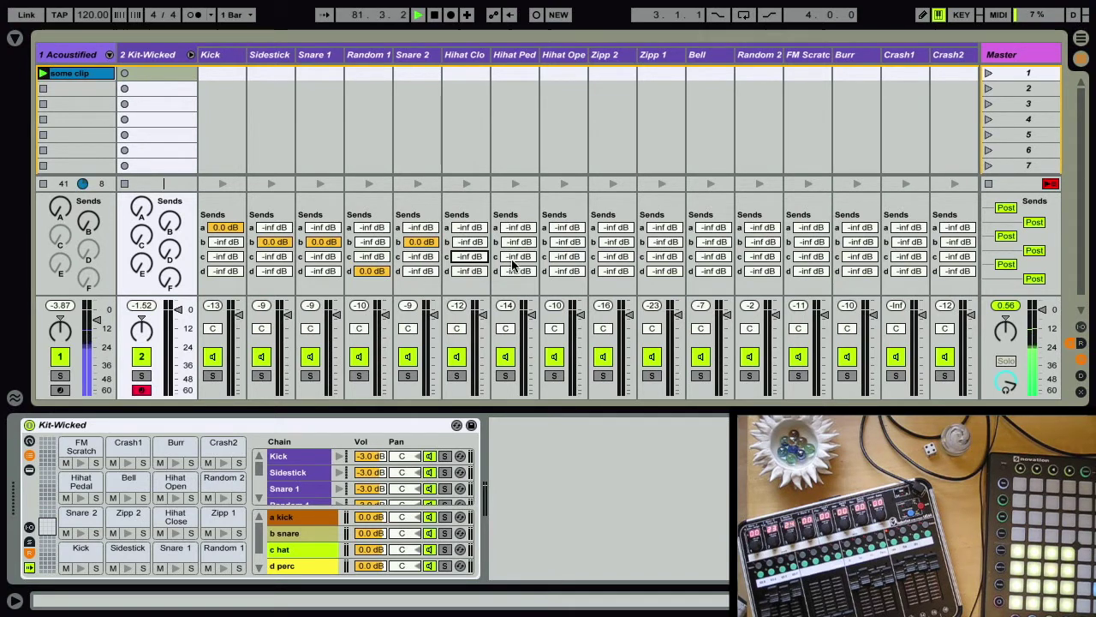
pyautogui.click(529, 261)
pyautogui.write('0')
pyautogui.click(567, 257)
pyautogui.write('0')
# - Set send d to 0 dB for Zipp 2, Zipp 1, Bell, Random 2, FM Scratch and Burr, auditioning the last two sounds
pyautogui.click(615, 271)
pyautogui.write('0')
pyautogui.click(666, 273)
pyautogui.write('0')
pyautogui.click(709, 273)
pyautogui.write('0')
pyautogui.click(763, 272)
pyautogui.write('0')
pyautogui.click(807, 271)
pyautogui.click(807, 184)
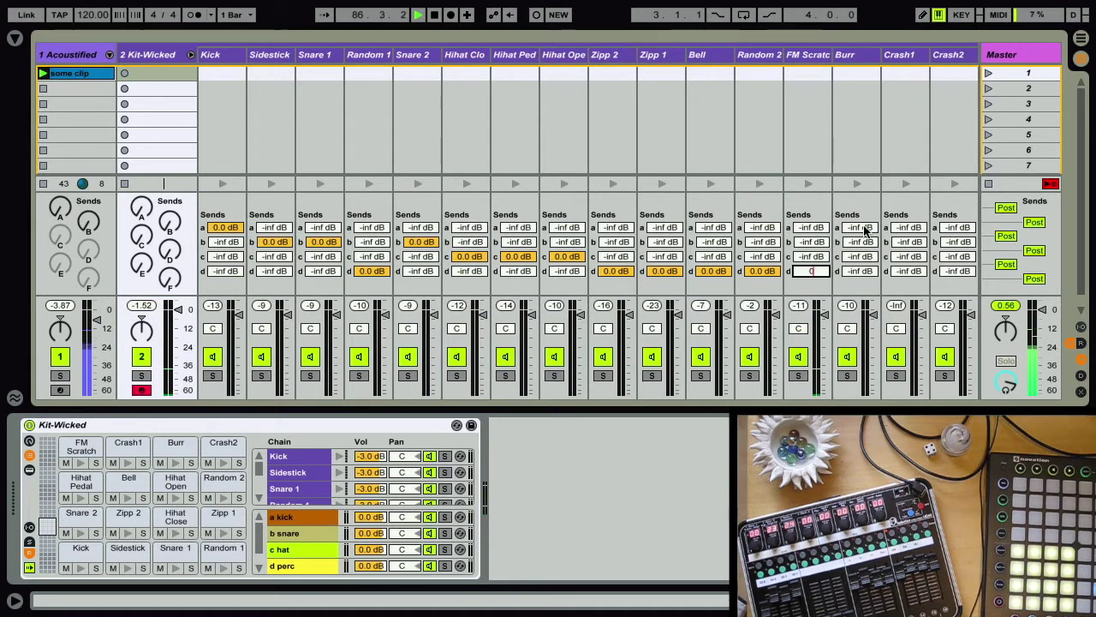
pyautogui.click(857, 183)
pyautogui.click(850, 272)
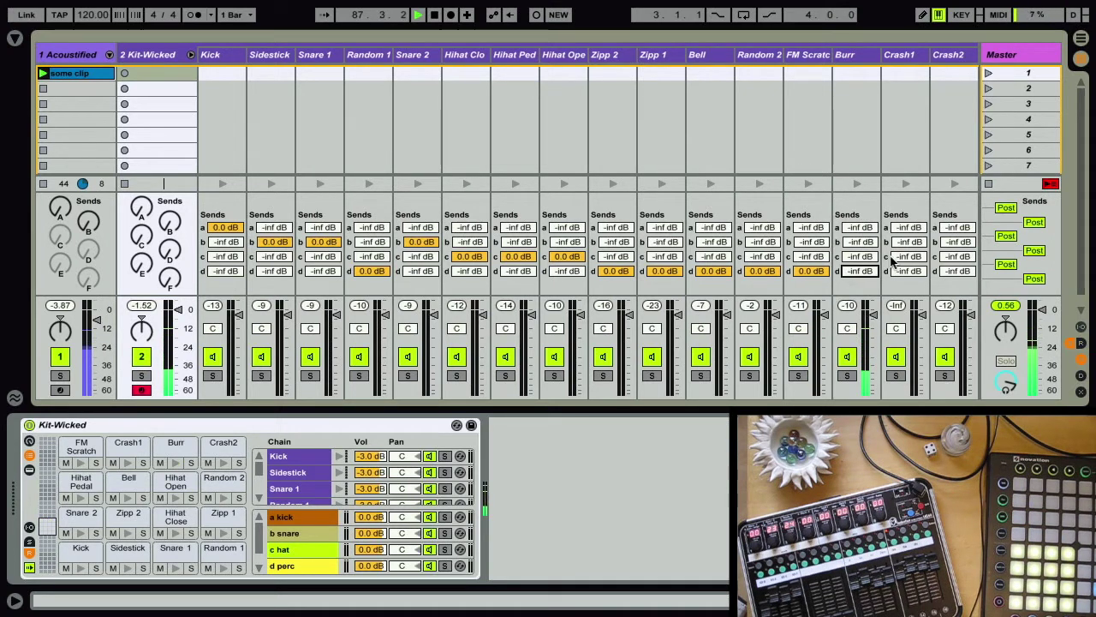
# - Set send c to 0 dB for Crash1 and Crash2 and audition both sounds
pyautogui.click(911, 257)
pyautogui.write('0')
pyautogui.click(954, 257)
pyautogui.write('0')
pyautogui.click(908, 185)
pyautogui.click(953, 183)
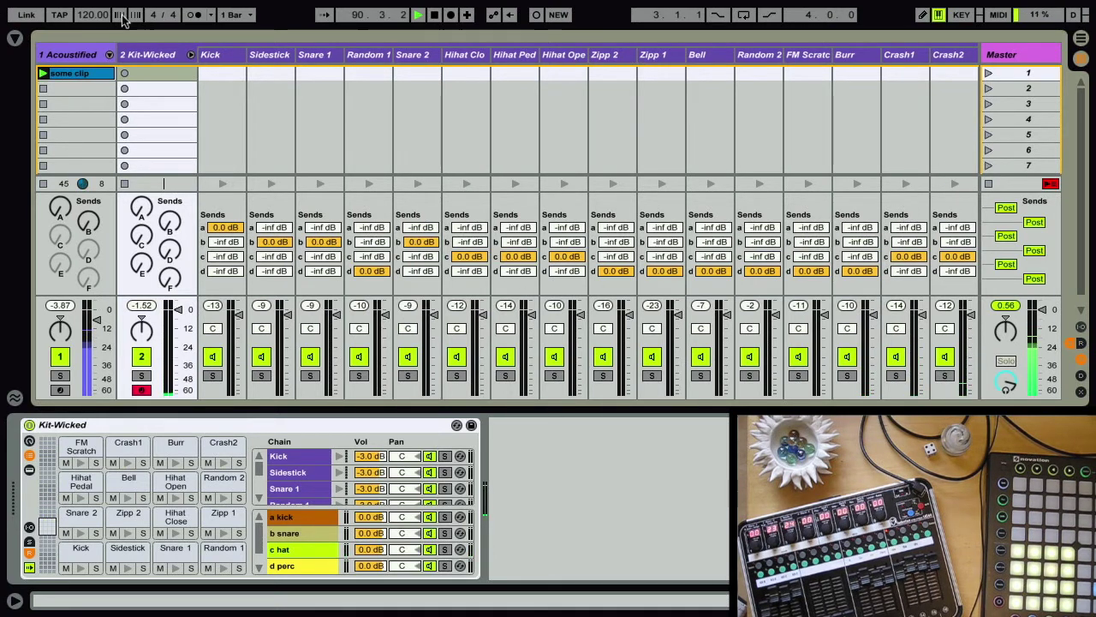
# - Route Kit-Wicked's internal return chains a kick, b snare, c hat and d perc to C-Kicks, D-Snares, E-Hats and F-Perc respectively
pyautogui.click(191, 55)
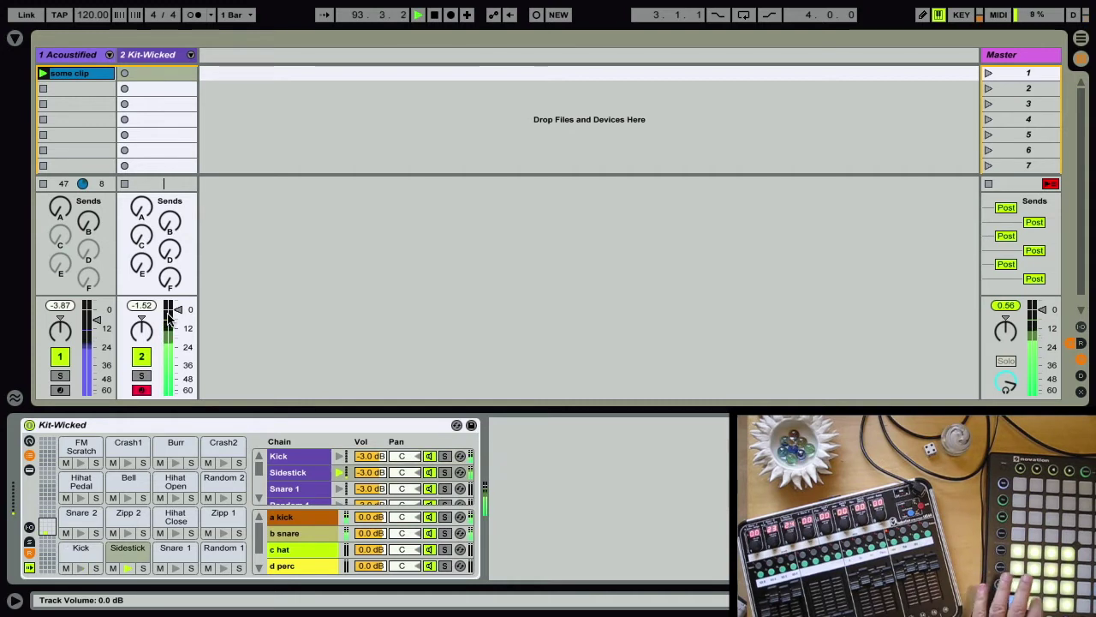
pyautogui.click(29, 528)
pyautogui.click(619, 517)
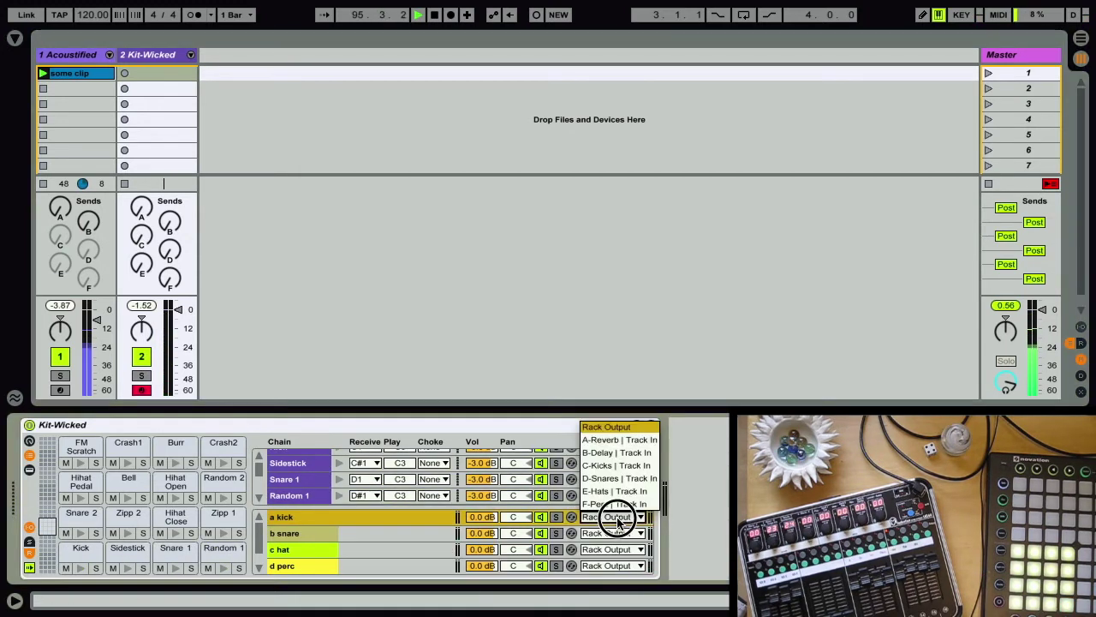
pyautogui.click(619, 465)
pyautogui.click(610, 534)
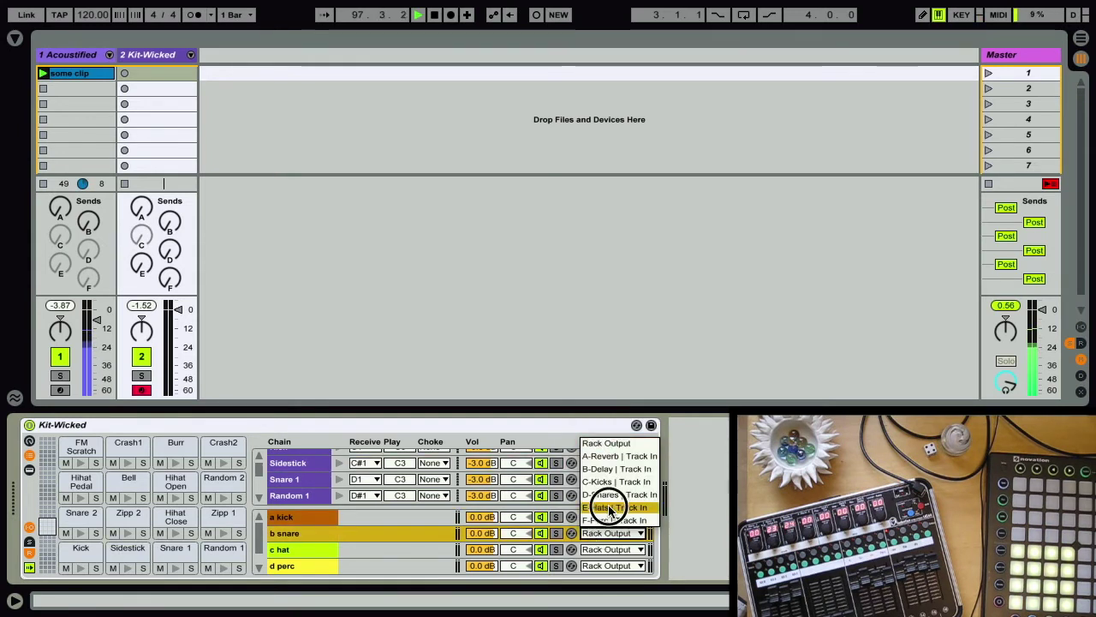
pyautogui.click(609, 496)
pyautogui.click(610, 551)
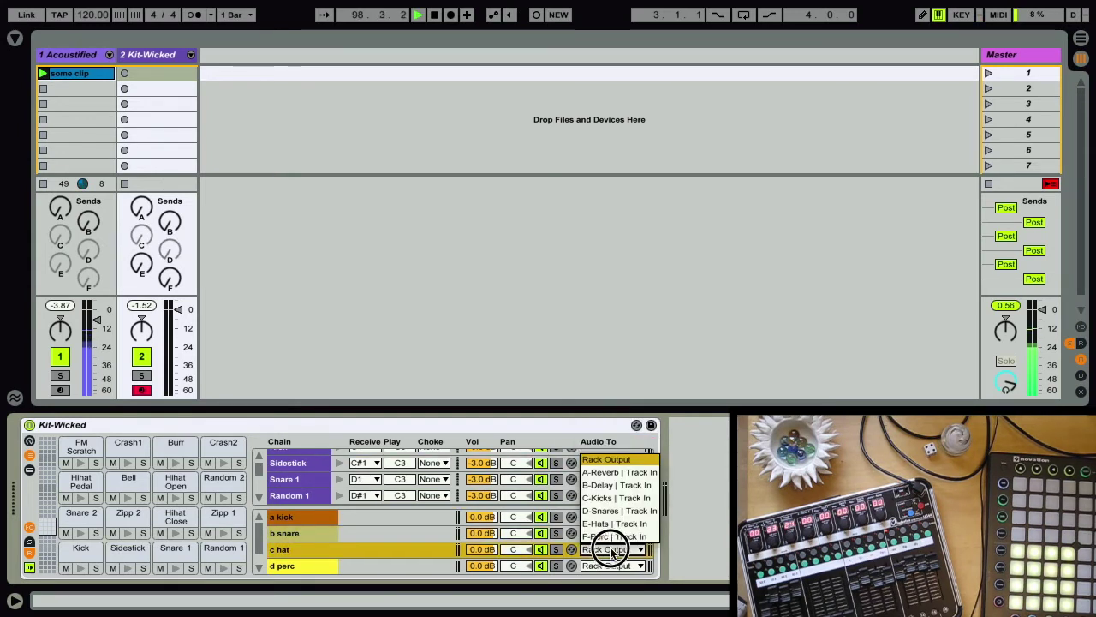
pyautogui.click(615, 523)
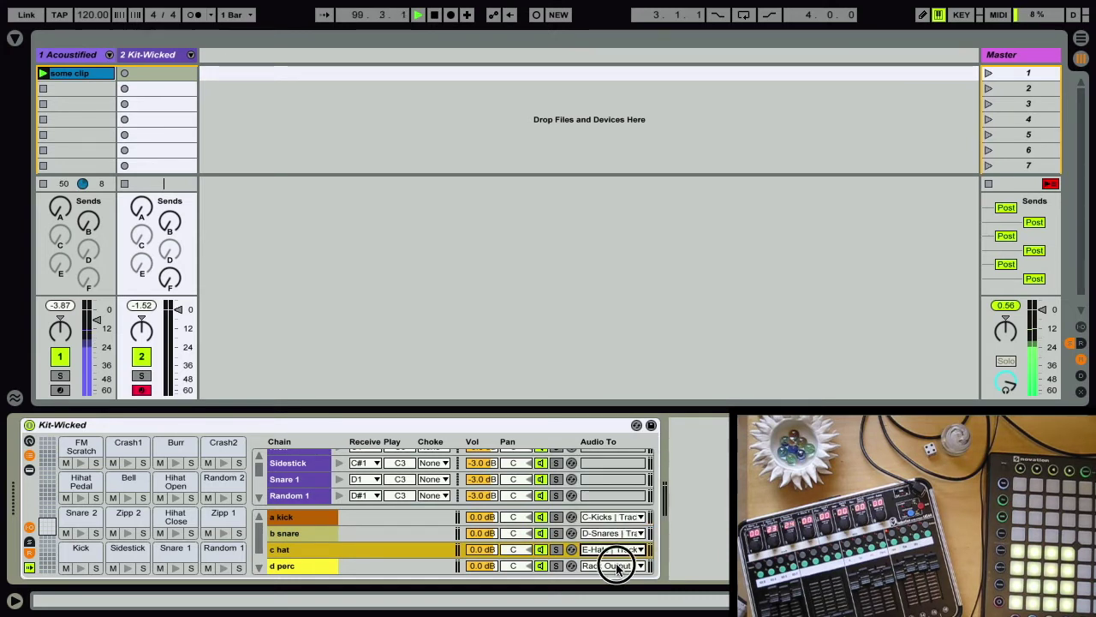
pyautogui.click(616, 566)
pyautogui.click(616, 553)
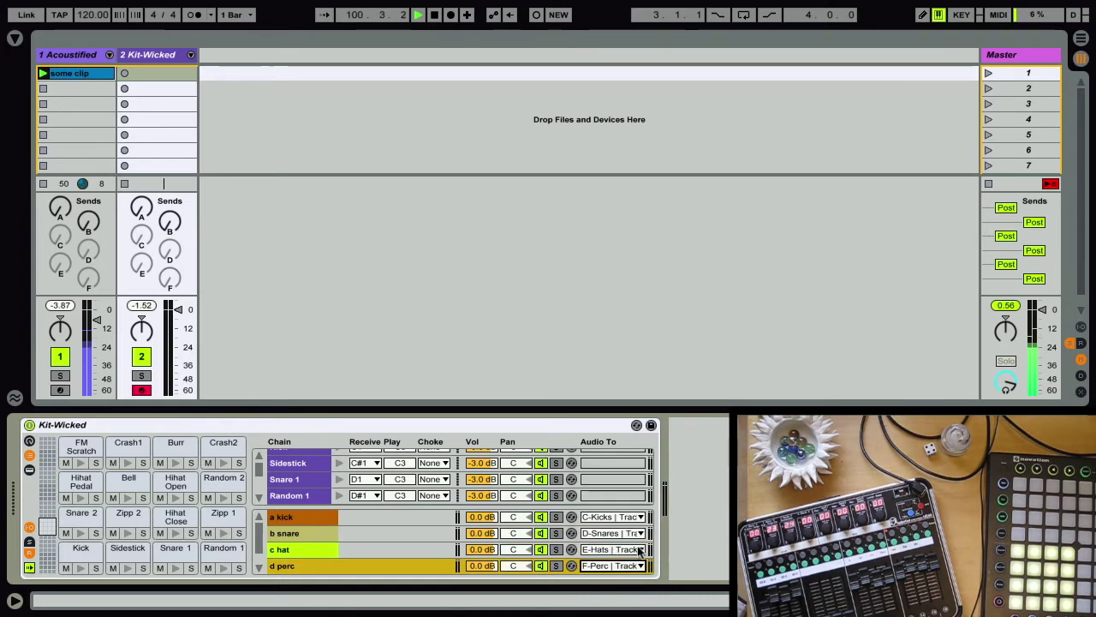
# - Hide the sends and returns, show the track routing, and set the Kit-Wicked track's audio output to Sends Only
pyautogui.click(1078, 344)
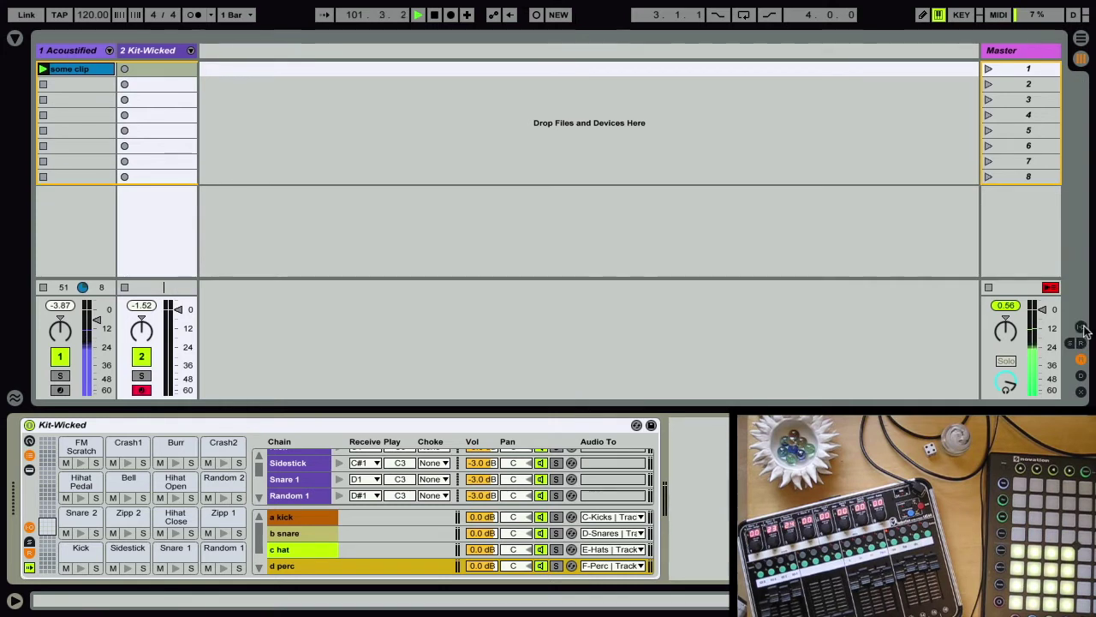
pyautogui.click(1081, 327)
pyautogui.click(170, 275)
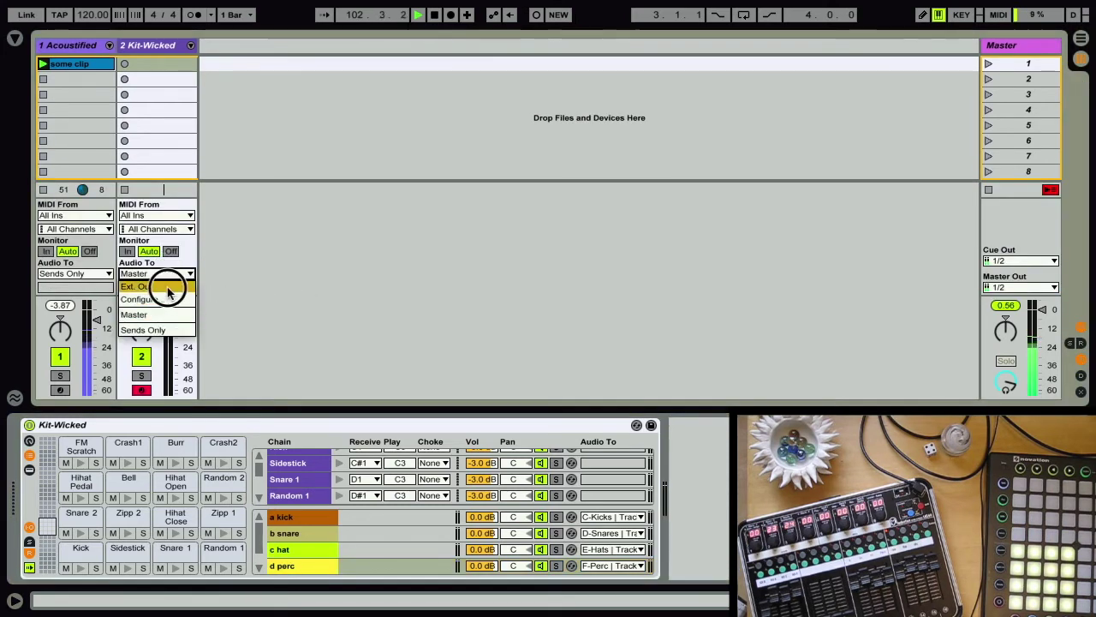
pyautogui.click(159, 331)
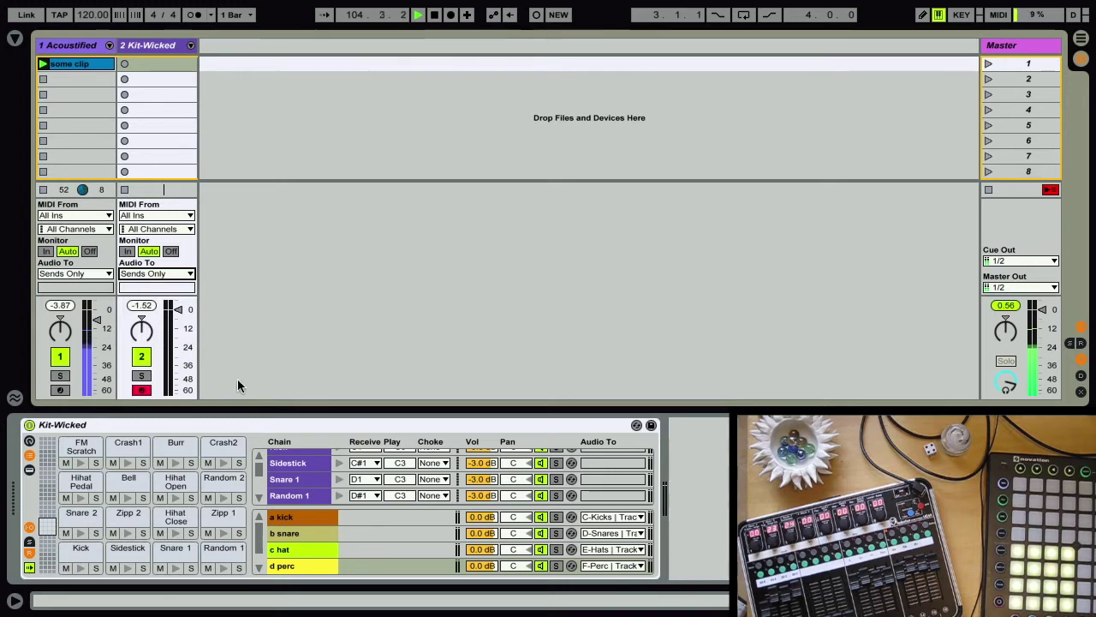
# - Map the volumes of Kit-Wicked's a kick, b snare, c hat and d perc chains to Macro 1 and set it to about -4.39 dB
pyautogui.click(29, 441)
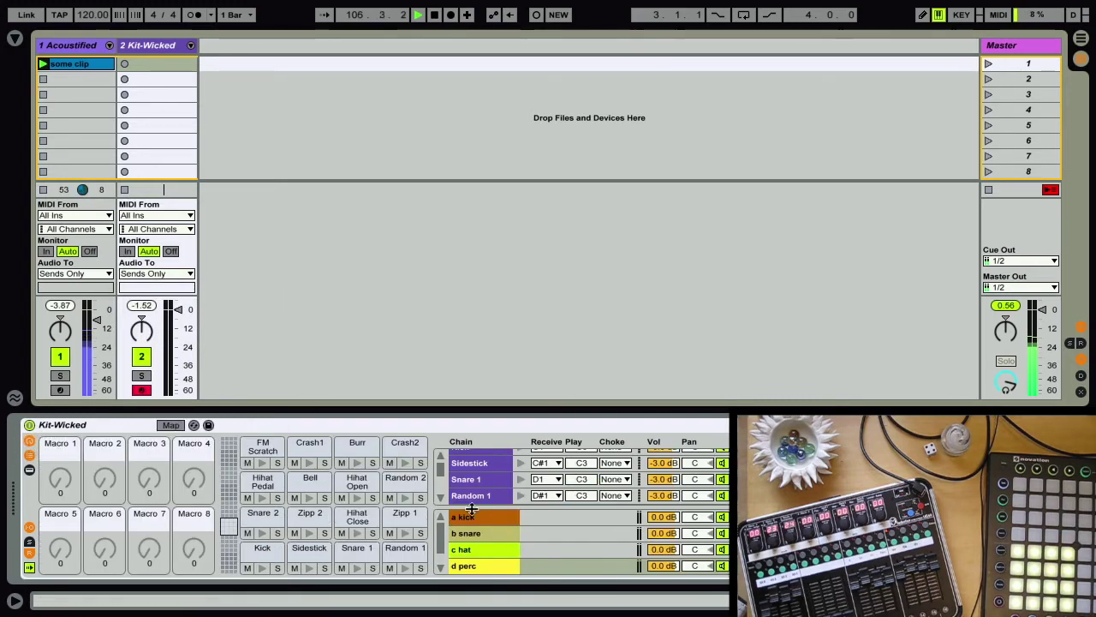
pyautogui.click(172, 426)
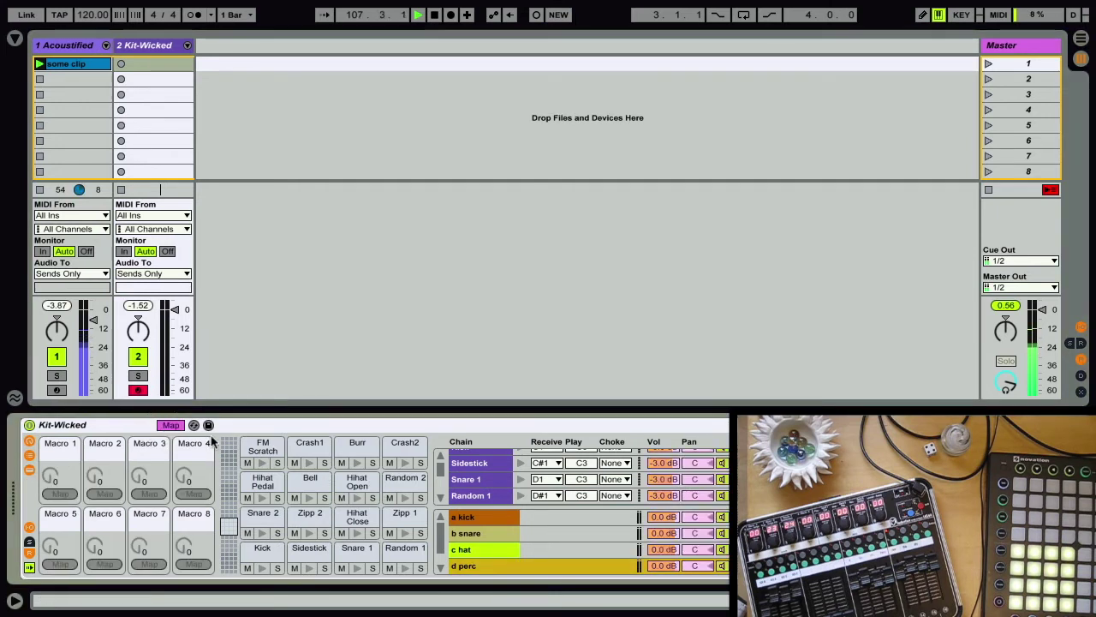
pyautogui.click(668, 517)
pyautogui.click(60, 494)
pyautogui.click(672, 533)
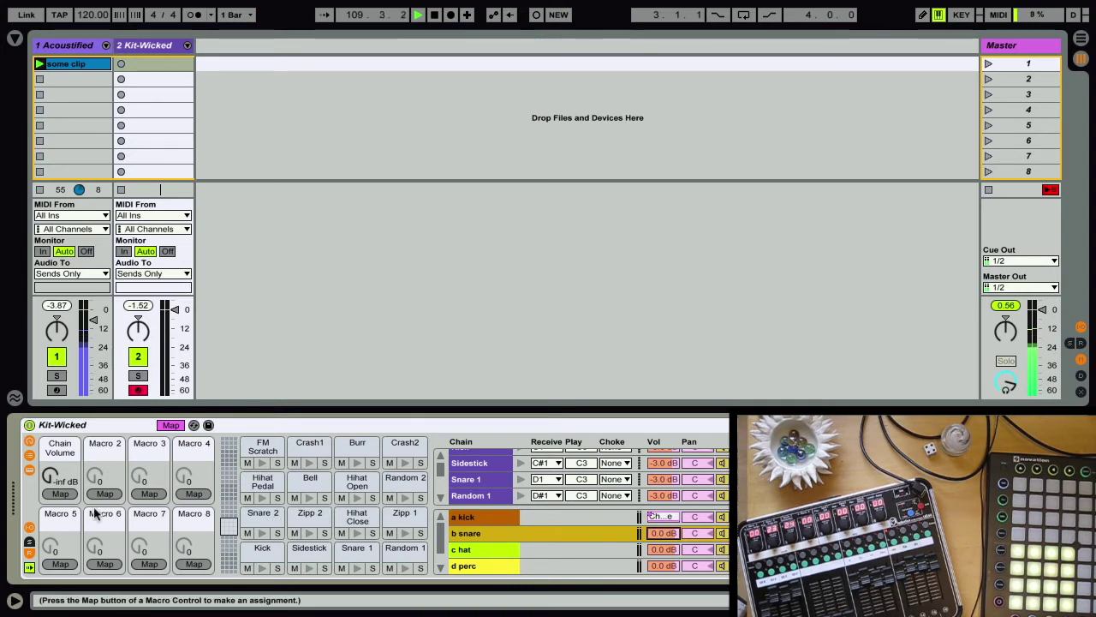
pyautogui.click(60, 494)
pyautogui.click(664, 551)
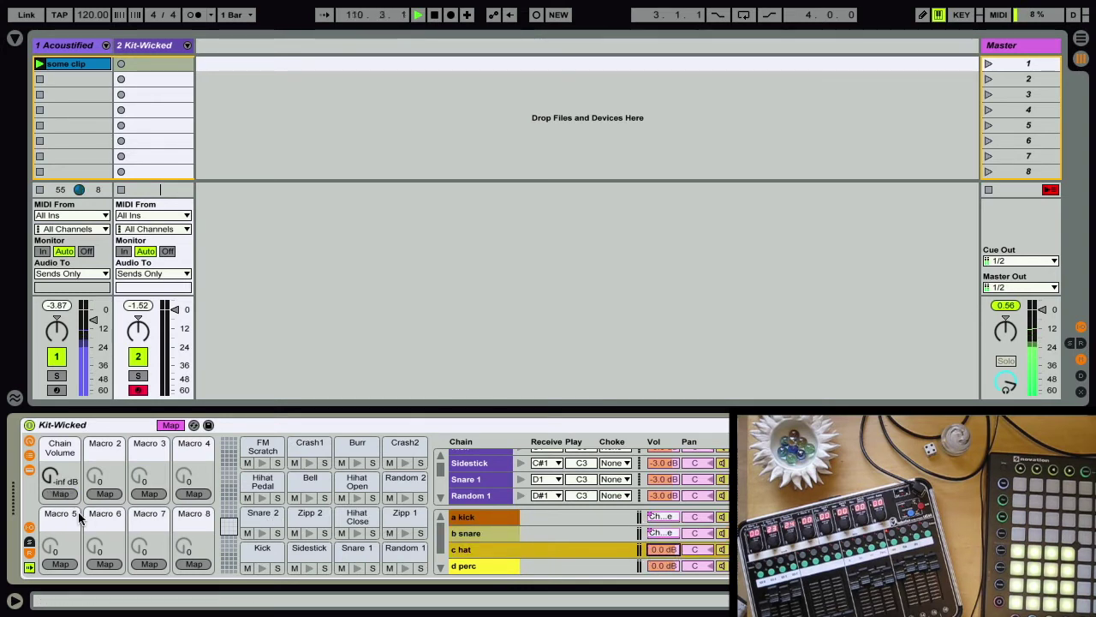
pyautogui.click(59, 493)
pyautogui.click(663, 566)
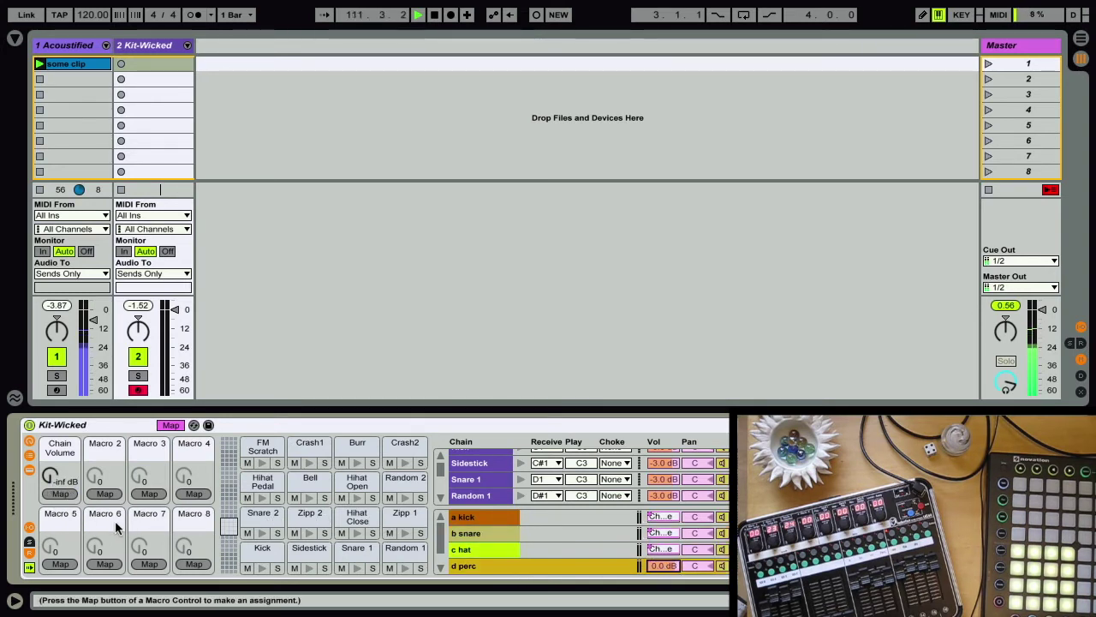
pyautogui.click(60, 494)
pyautogui.click(164, 425)
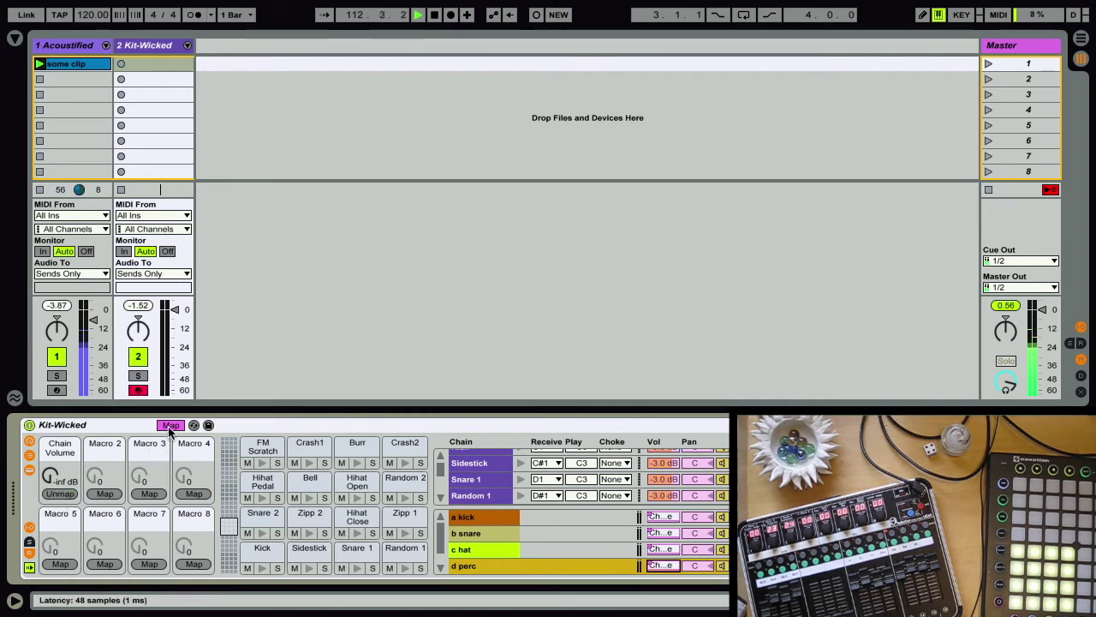
pyautogui.moveTo(60, 480); pyautogui.dragTo(60, 428)
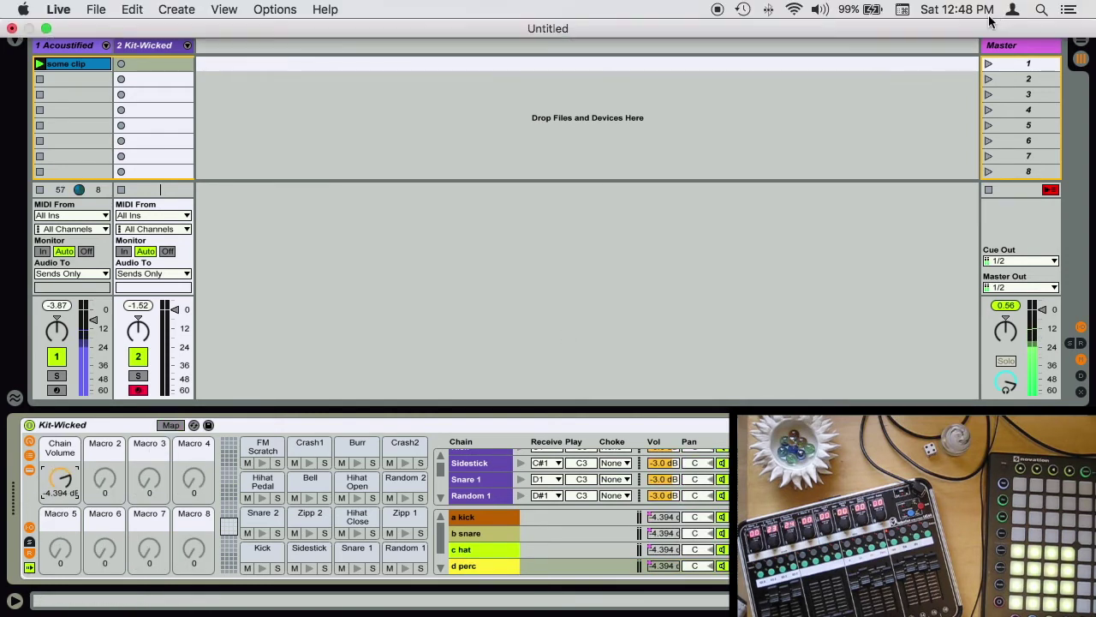
# - MIDI-map Kit-Wicked's Chain Volume macro and its track volume to the same controller fader, channel 13 CC 41
pyautogui.click(999, 14)
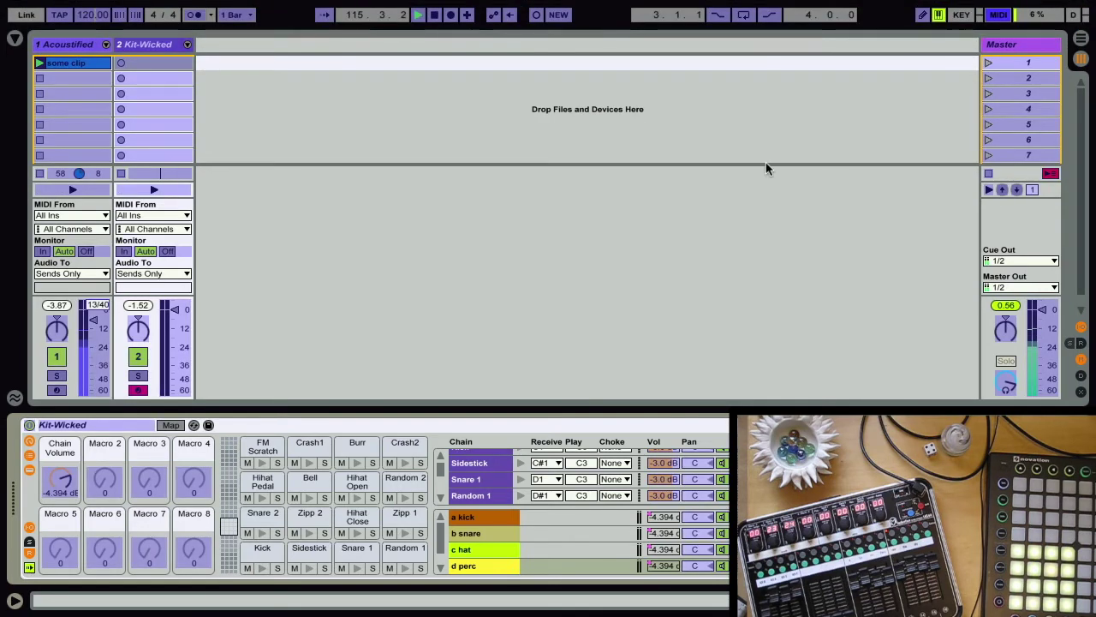
pyautogui.click(68, 480)
pyautogui.click(177, 349)
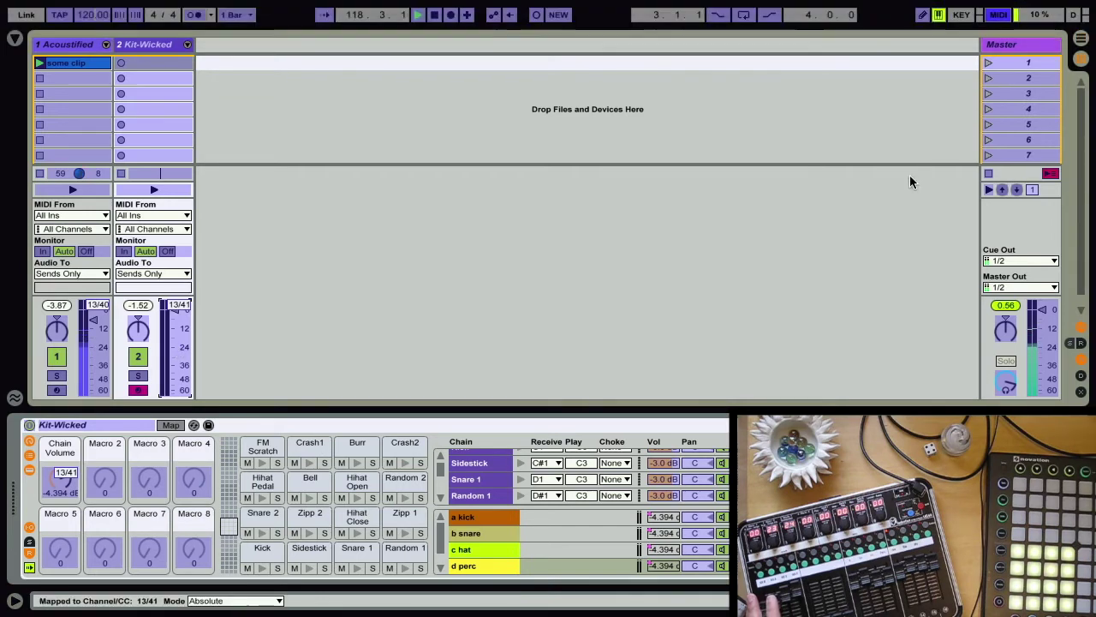
pyautogui.click(1009, 15)
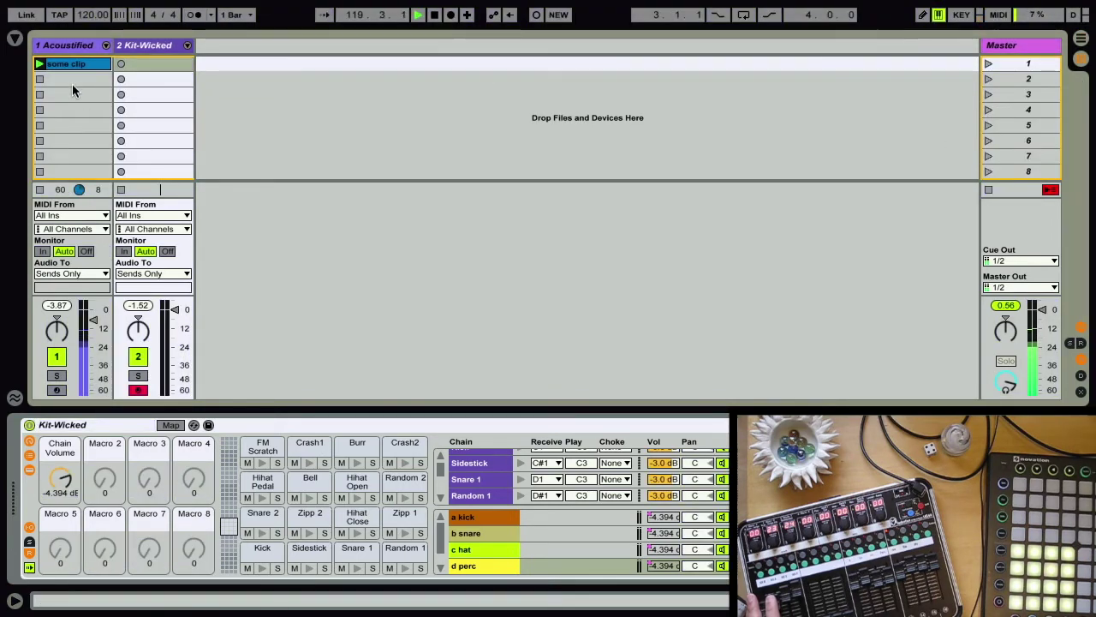
# - Copy "some clip" into the first slot of the Kit-Wicked track, play it, and show the return tracks
pyautogui.moveTo(70, 66); pyautogui.dragTo(151, 70)
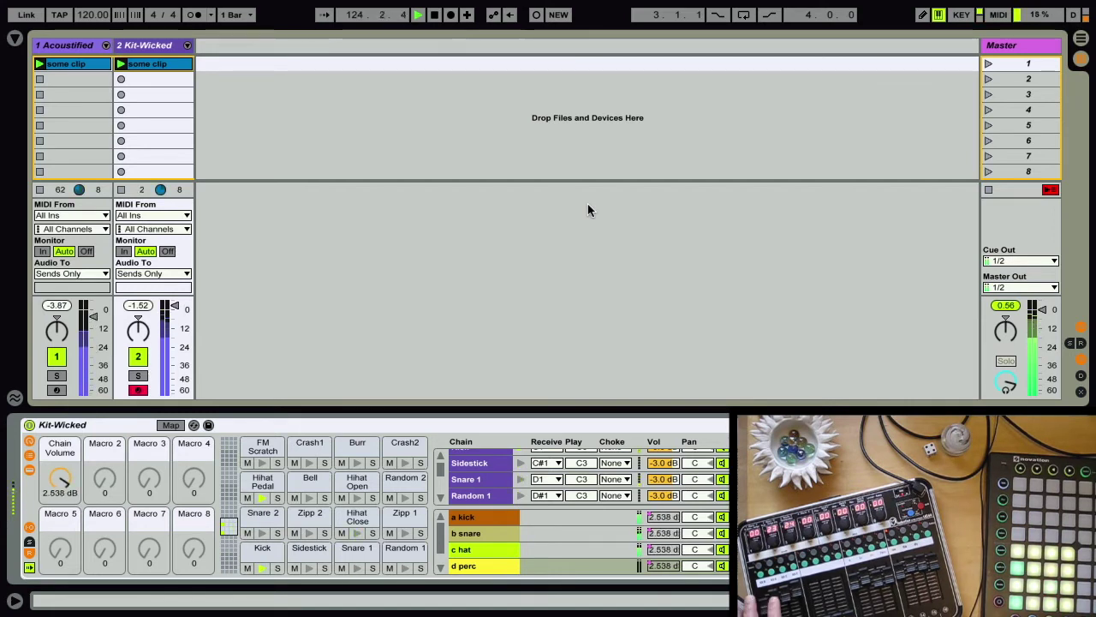
pyautogui.click(1079, 345)
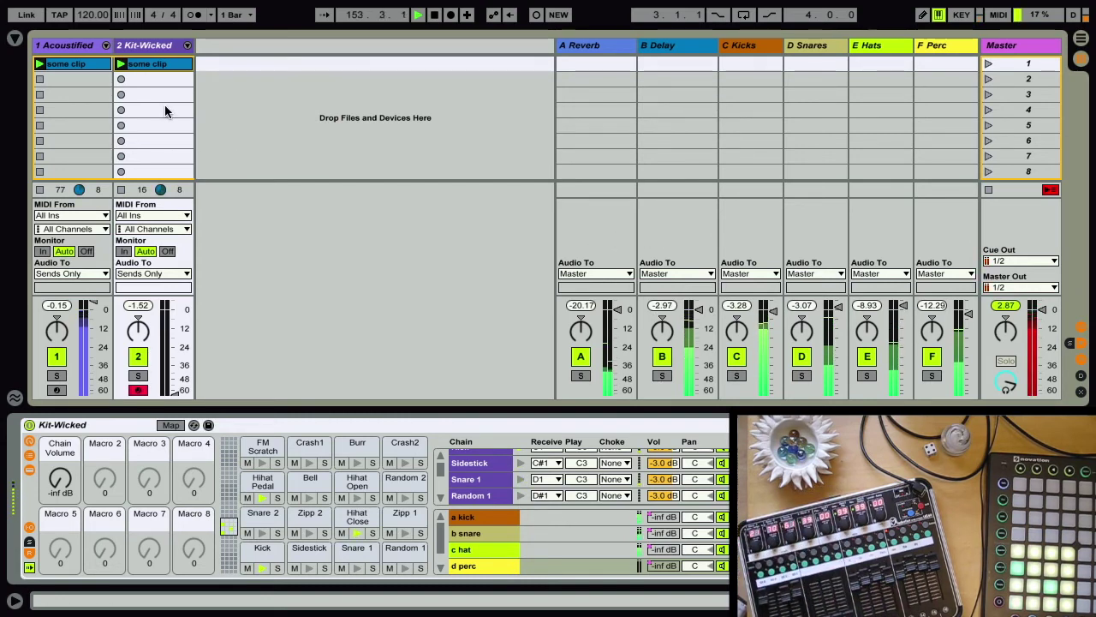
# - Load "rack for kicks.adg" from the J4M Parts folder onto the C Kicks return track
pyautogui.click(14, 37)
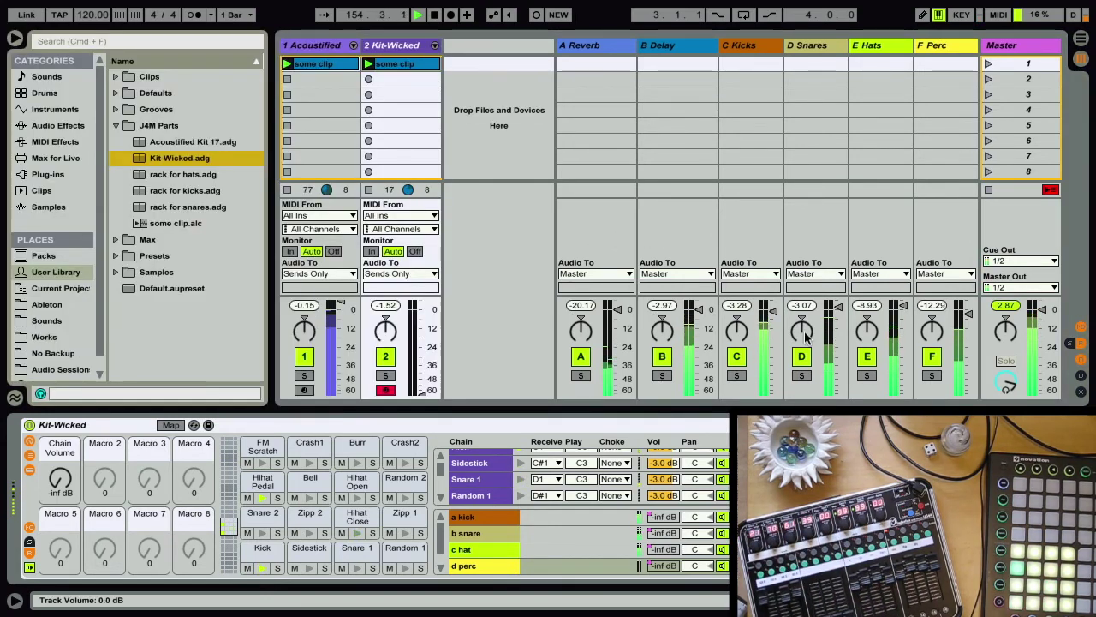
pyautogui.click(764, 55)
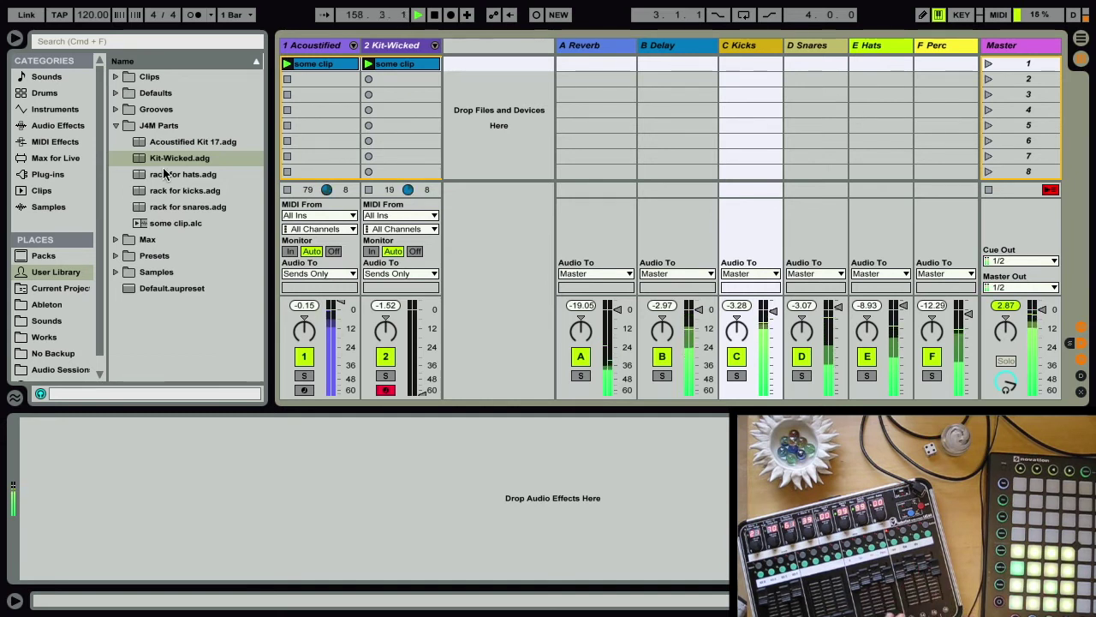
pyautogui.click(175, 192)
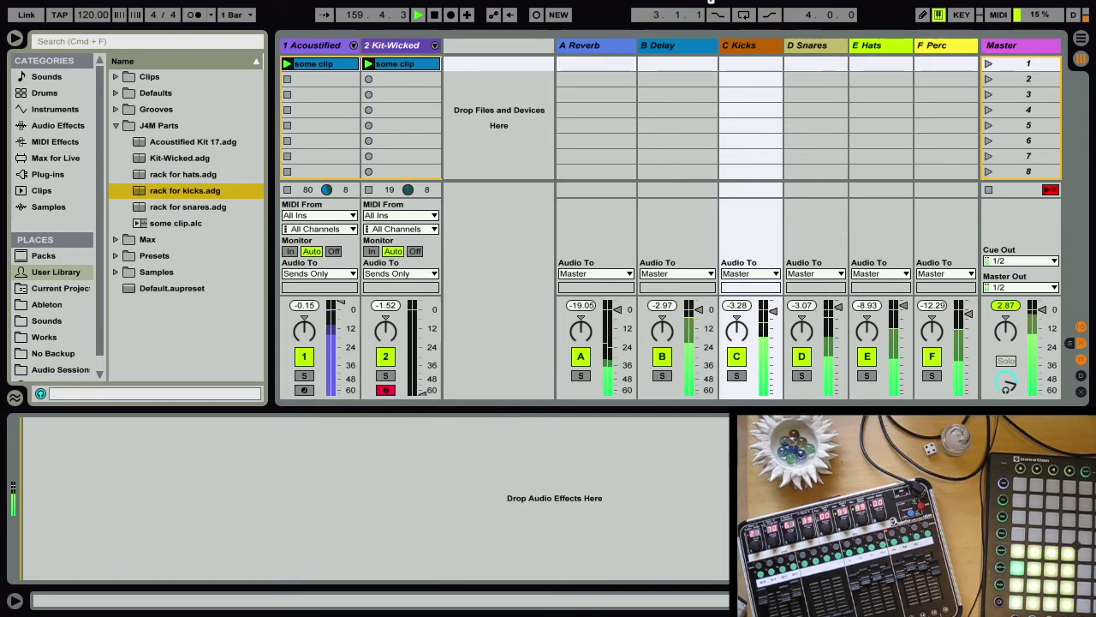
pyautogui.press('Return')
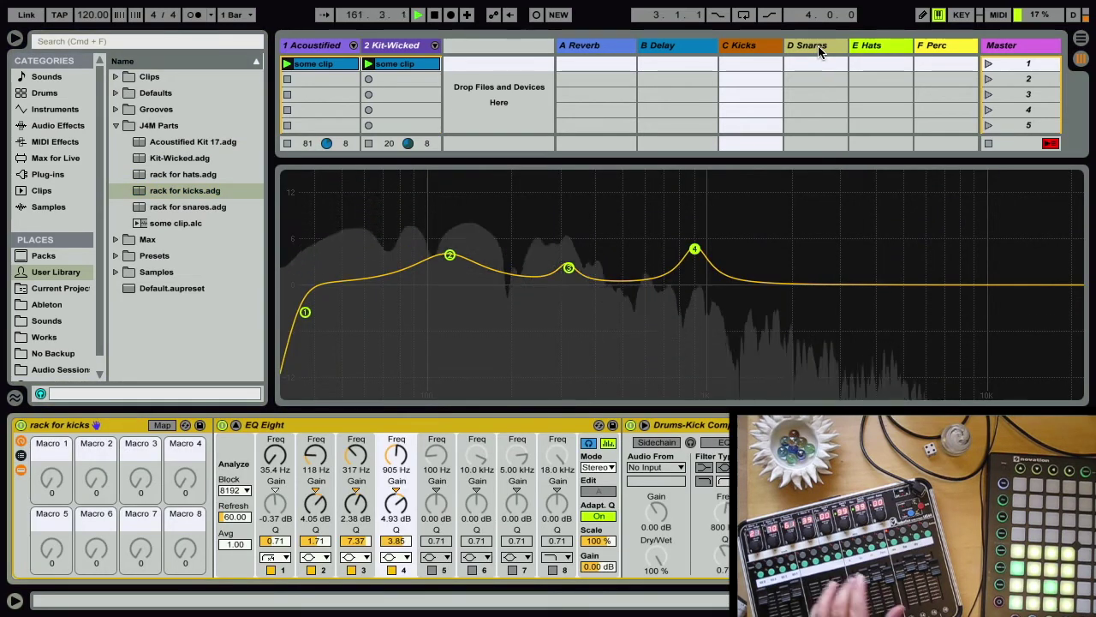
# - Load "rack for snares.adg" onto the D Snares return track
pyautogui.click(818, 46)
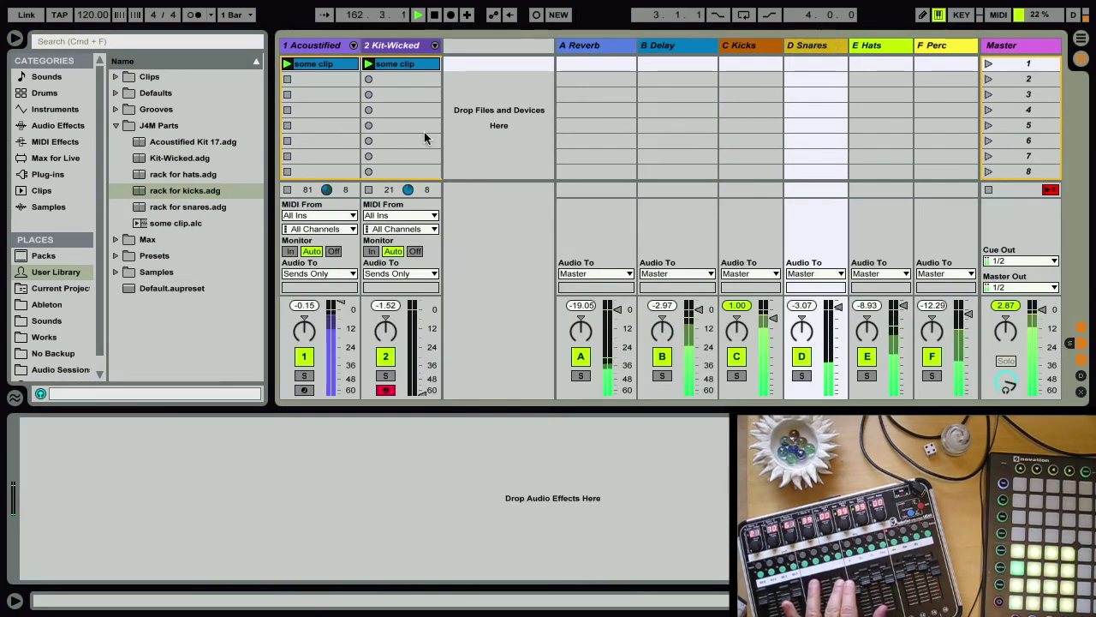
pyautogui.click(171, 206)
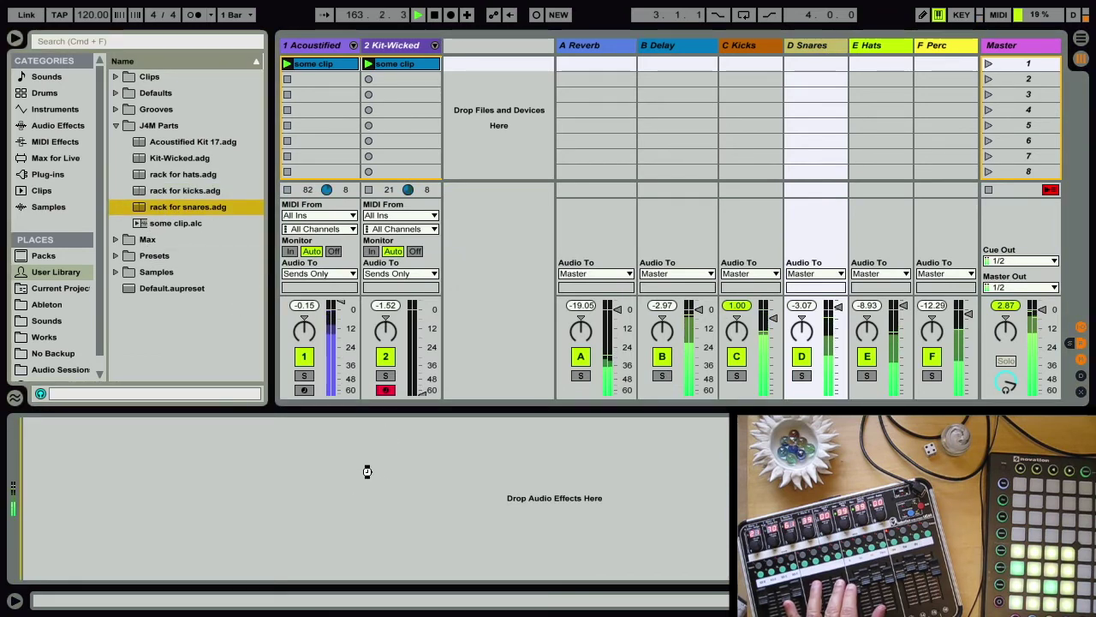
pyautogui.press('Return')
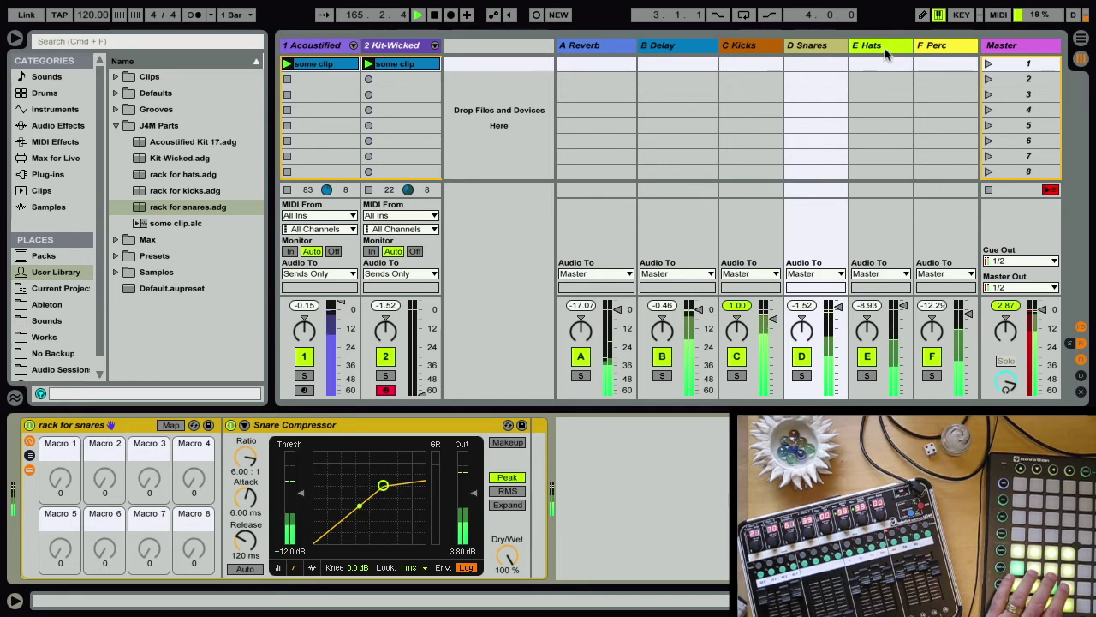
# - Load "rack for hats.adg" onto the E Hats return, set Beat Repeat's Chance to 17.5 %, and hide the browser
pyautogui.click(880, 52)
pyautogui.moveTo(192, 175)
pyautogui.mouseDown()
pyautogui.moveTo(231, 449)
pyautogui.moveTo(306, 463)
pyautogui.mouseUp()
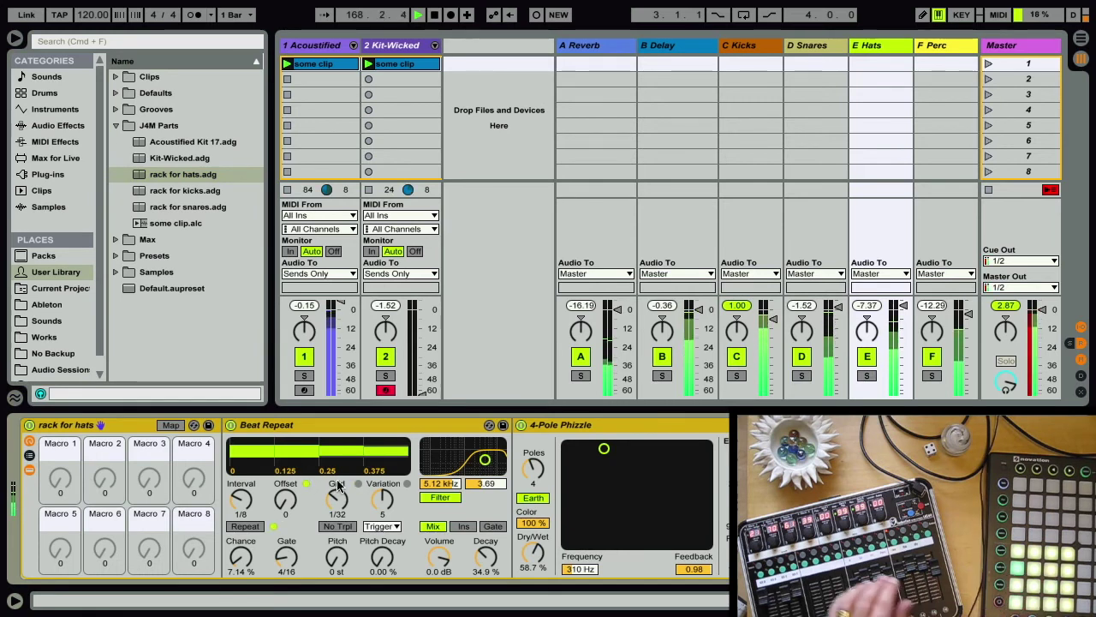
pyautogui.moveTo(237, 561)
pyautogui.mouseDown()
pyautogui.moveTo(255, 569)
pyautogui.moveTo(243, 567)
pyautogui.mouseUp()
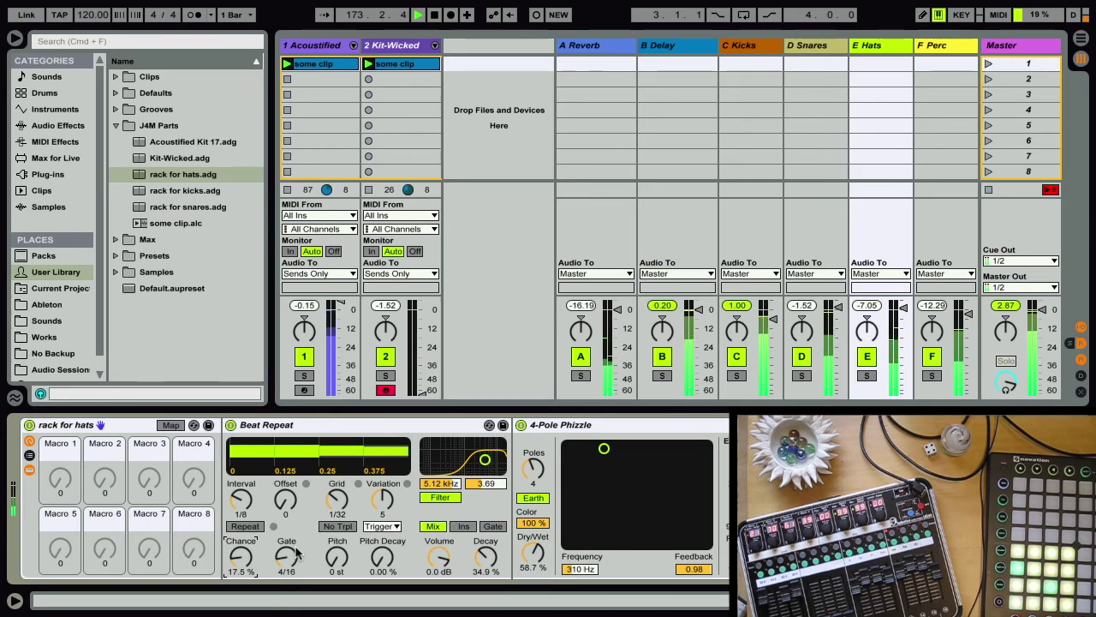
pyautogui.click(13, 40)
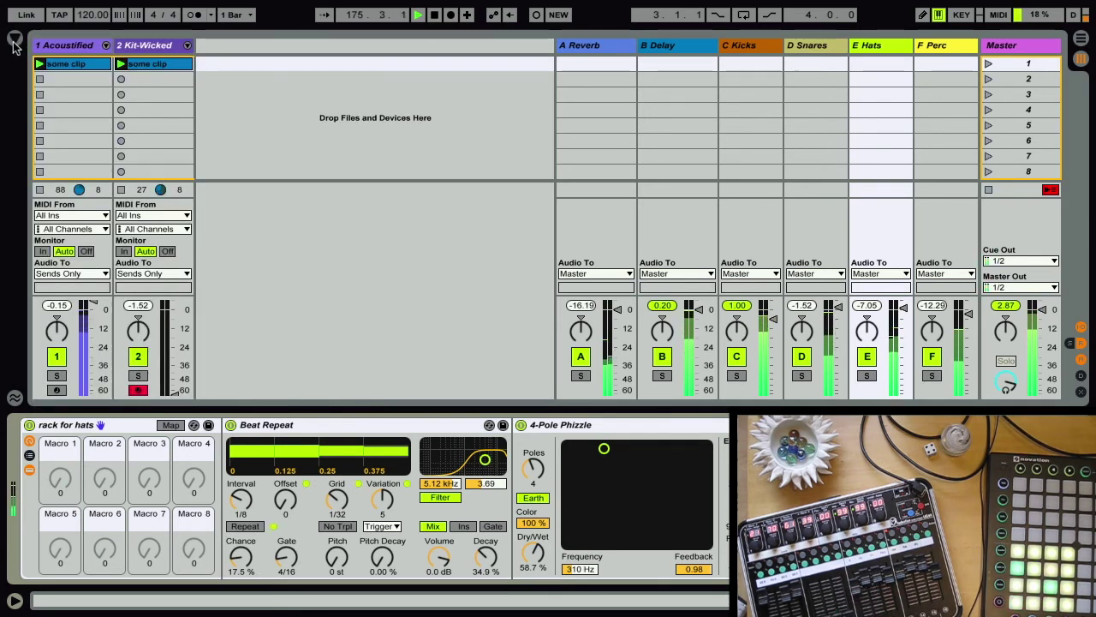